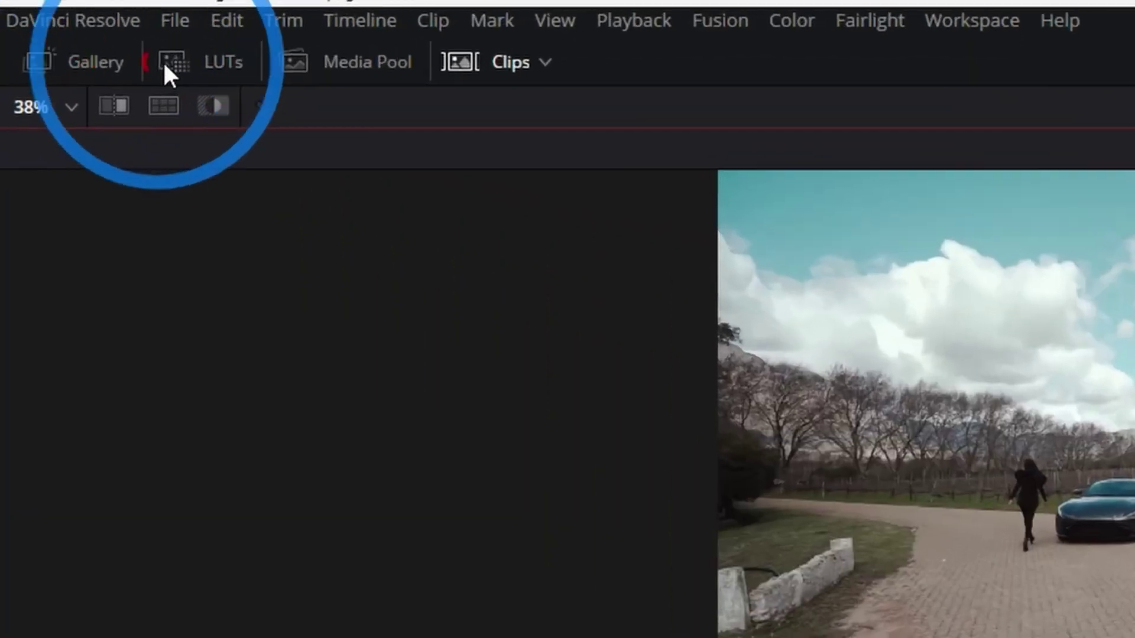
Open the LUT browser and the media pool to view what each contains.
{"action": "left_click", "coordinate": [70, 28]}
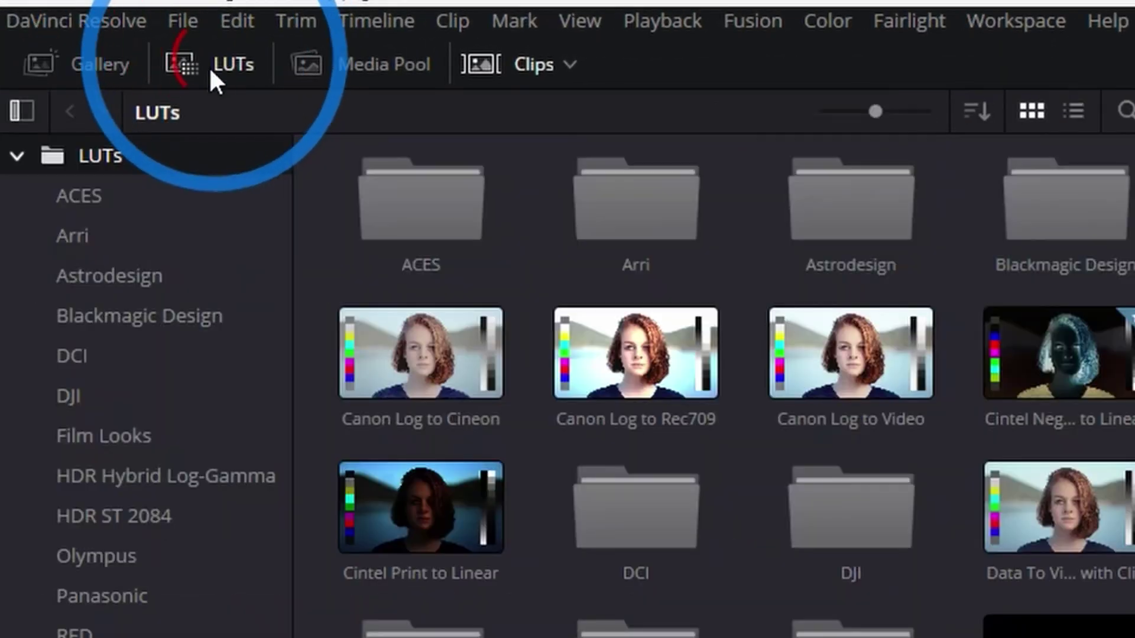
{"action": "left_click", "coordinate": [370, 64]}
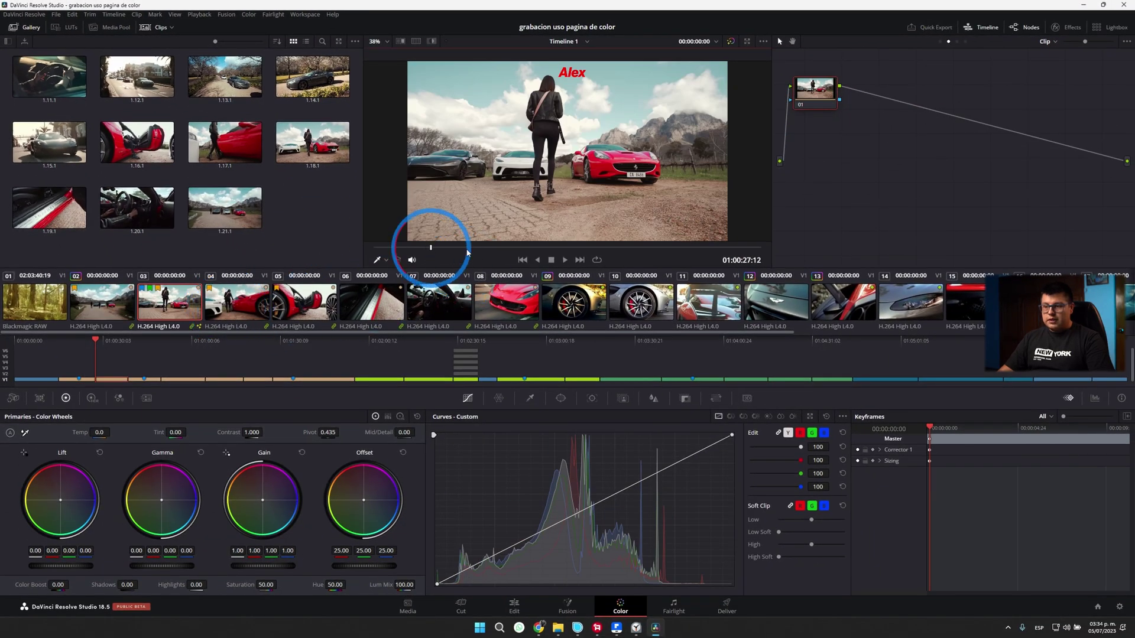
Grab a still of clip 03 at timecode 01:00:29:20 into the gallery.
{"action": "left_click", "coordinate": [455, 249]}
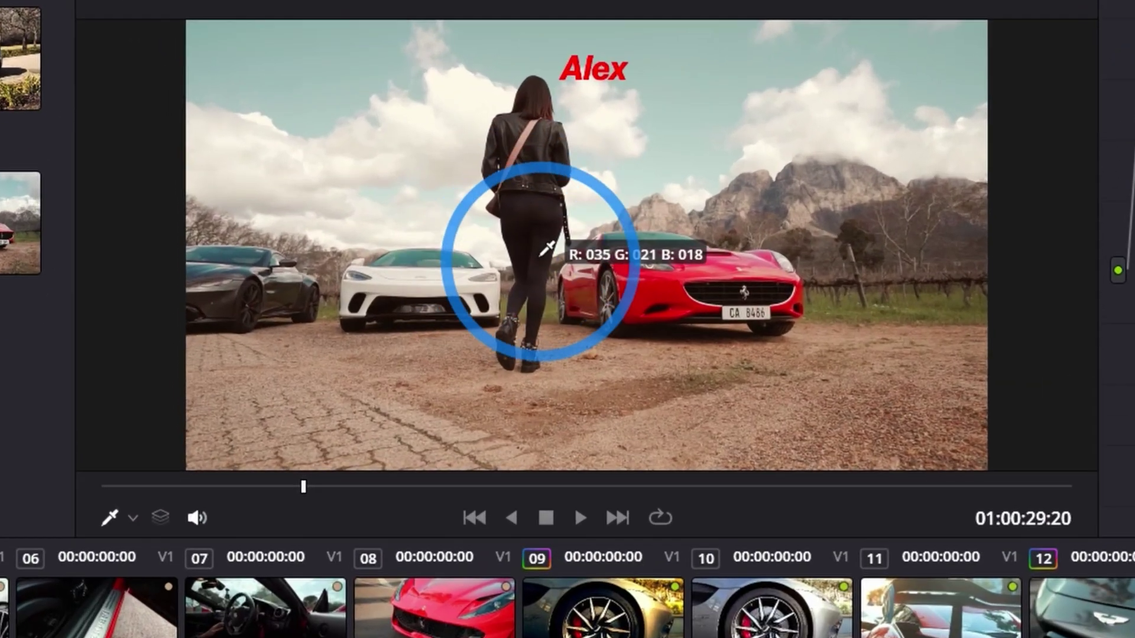
{"action": "right_click", "coordinate": [540, 258]}
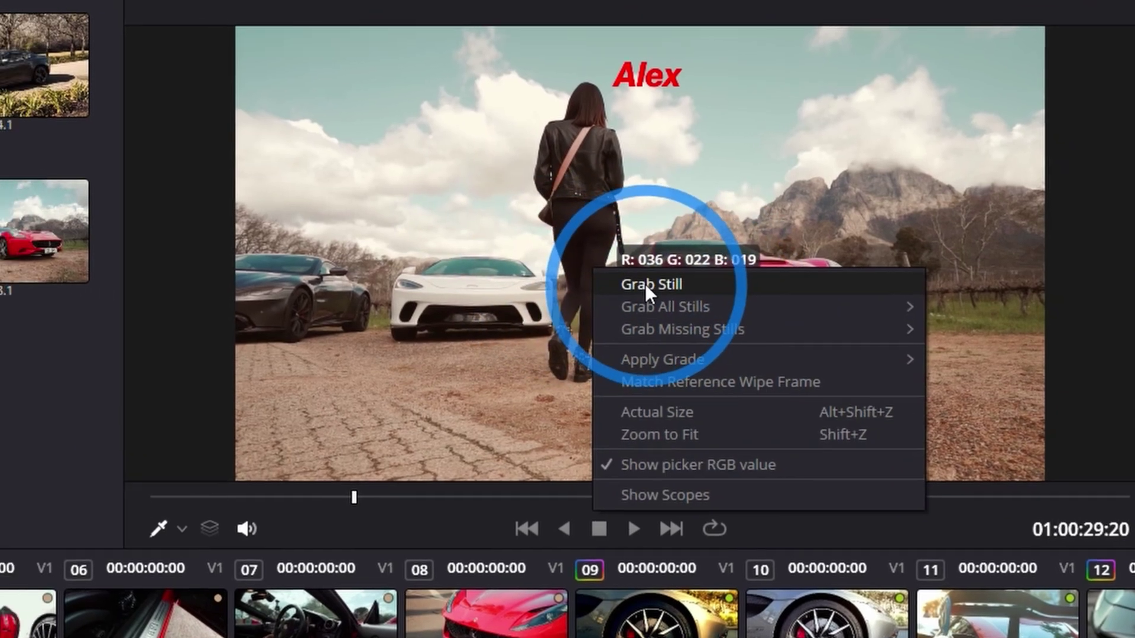
{"action": "left_click", "coordinate": [574, 278]}
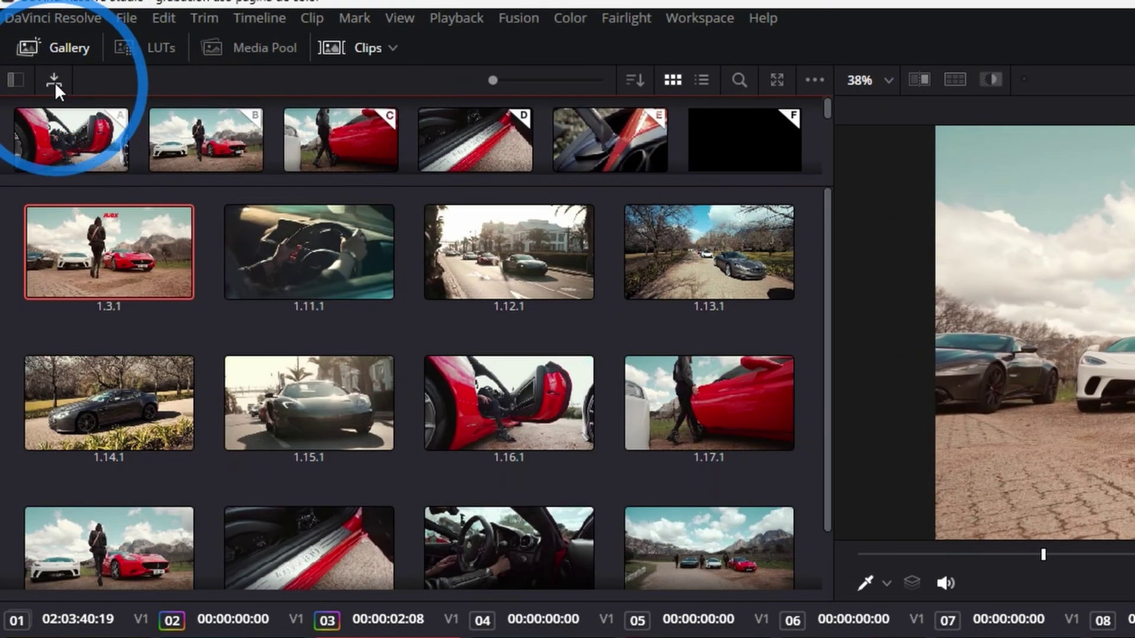
Show the memories above the gallery stills, enlarge the area to view all slots, and shrink it back to one row.
{"action": "left_click", "coordinate": [54, 81]}
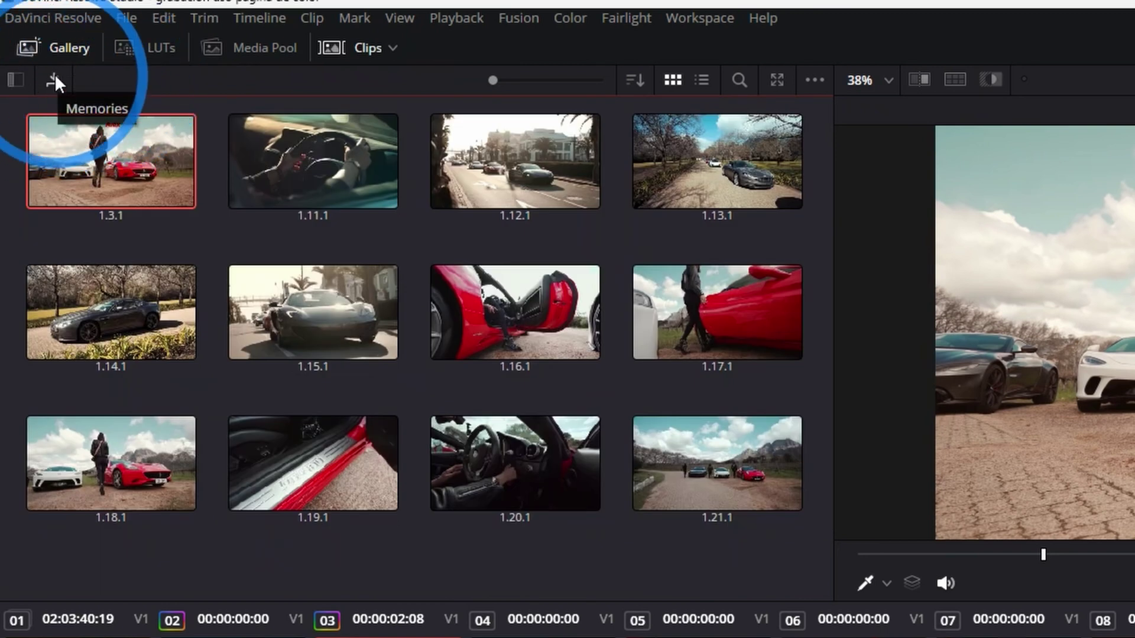
{"action": "left_click", "coordinate": [55, 78]}
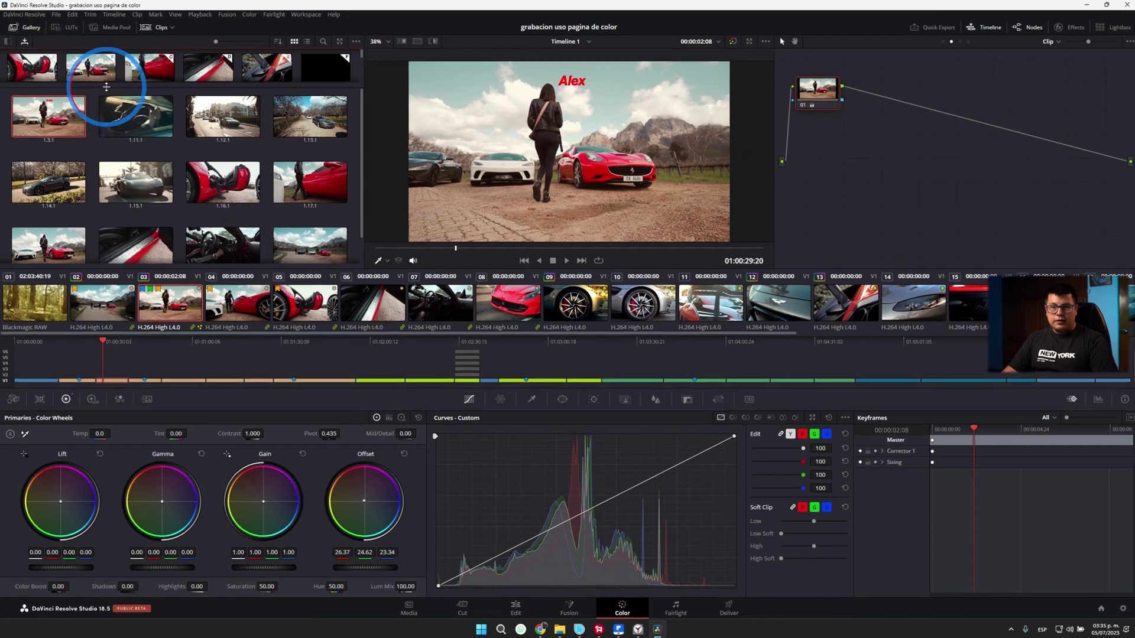
{"action": "left_click_drag", "start_coordinate": [213, 158], "coordinate": [243, 404]}
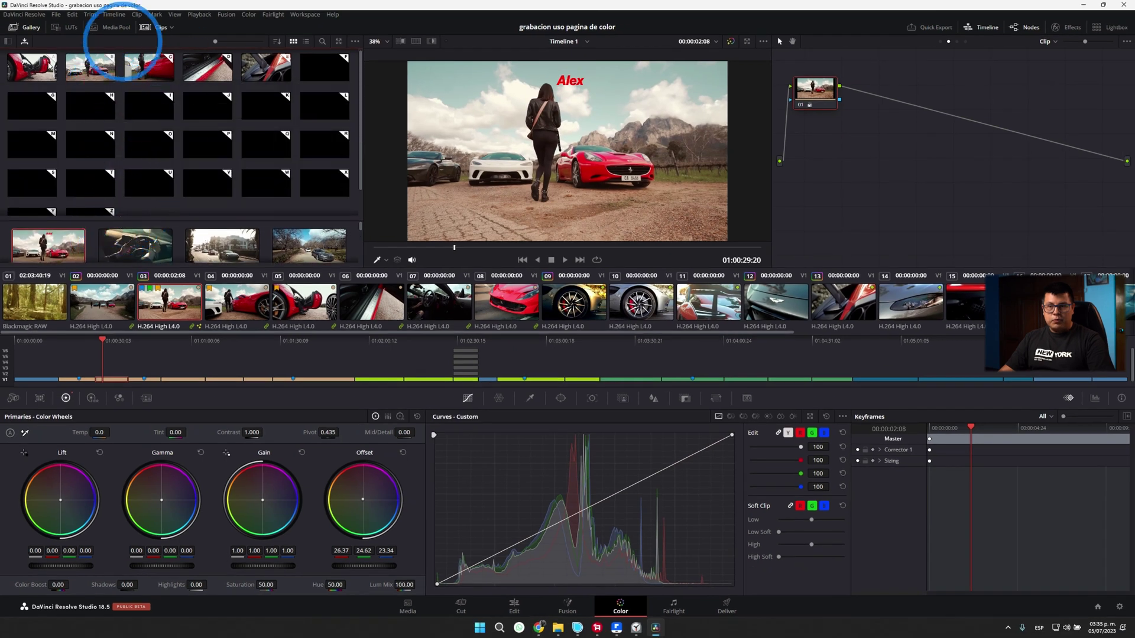
{"action": "left_click_drag", "start_coordinate": [148, 220], "coordinate": [165, 96]}
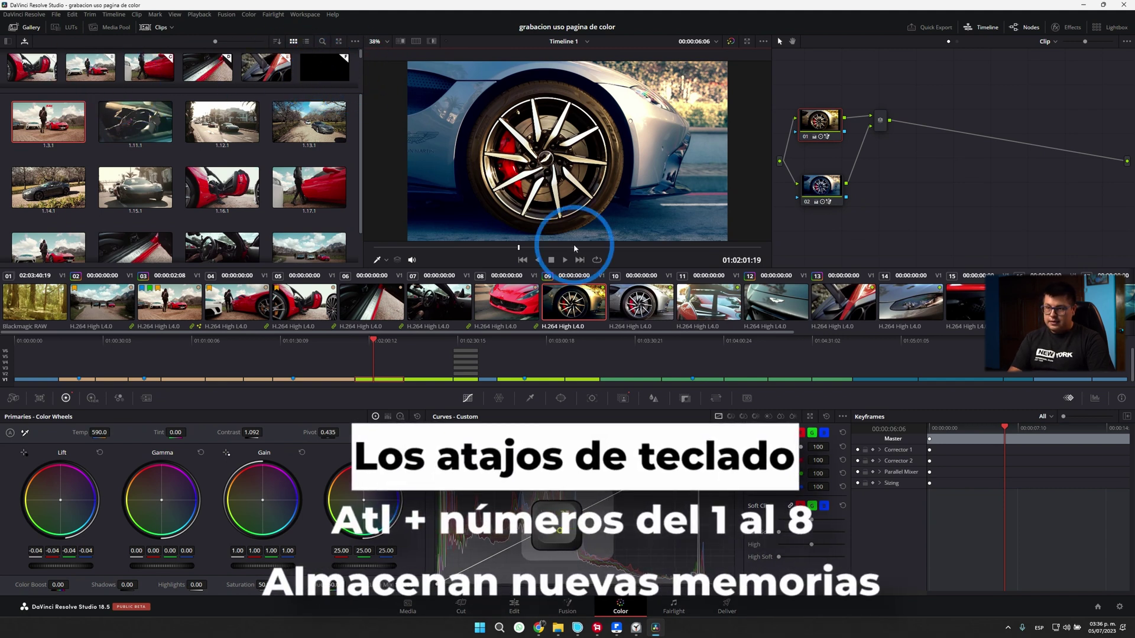
Store the grade of clip 09 in memory F and check its thumbnail in the gallery.
{"action": "key", "text": "alt+6"}
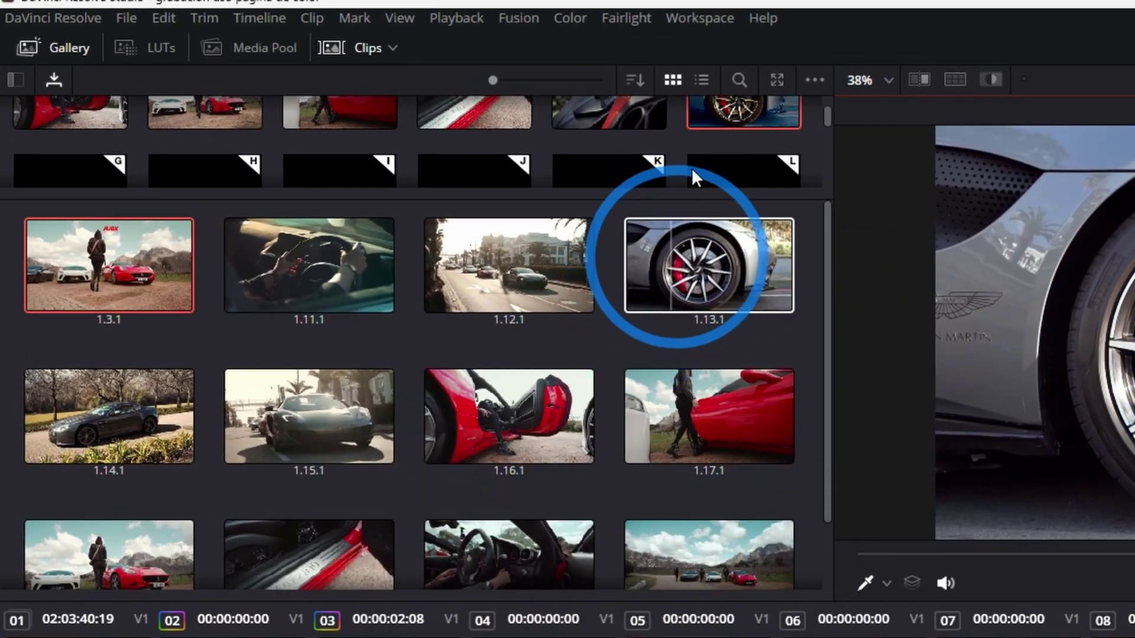
{"action": "scroll", "coordinate": [341, 79], "scroll_direction": "up", "scroll_amount": 1}
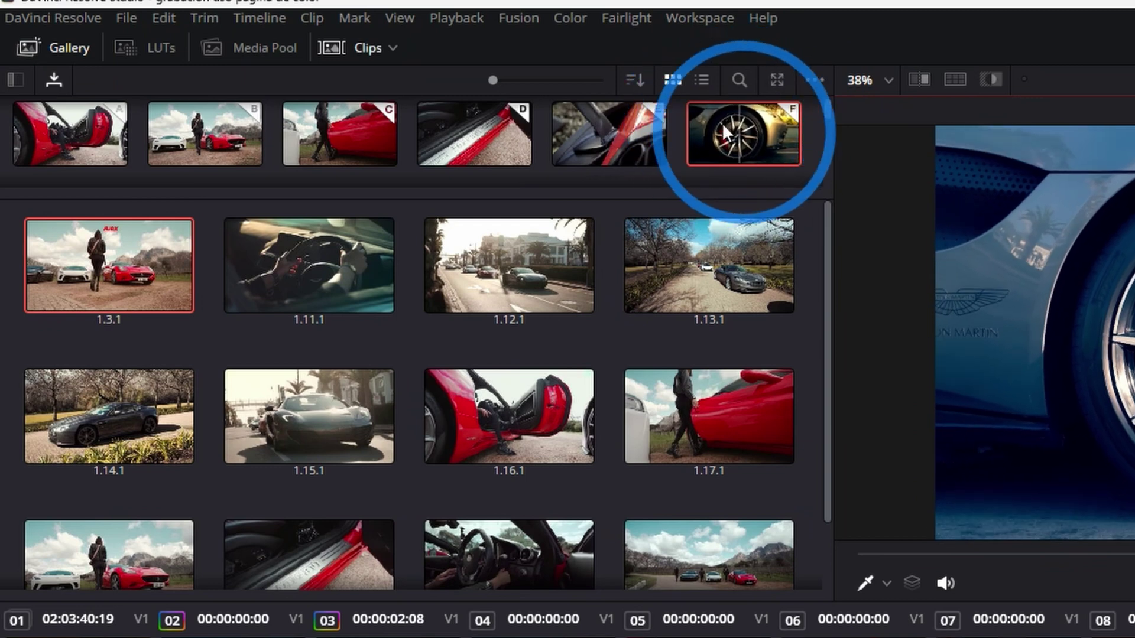
{"action": "scroll", "coordinate": [417, 390], "scroll_direction": "down", "scroll_amount": 1}
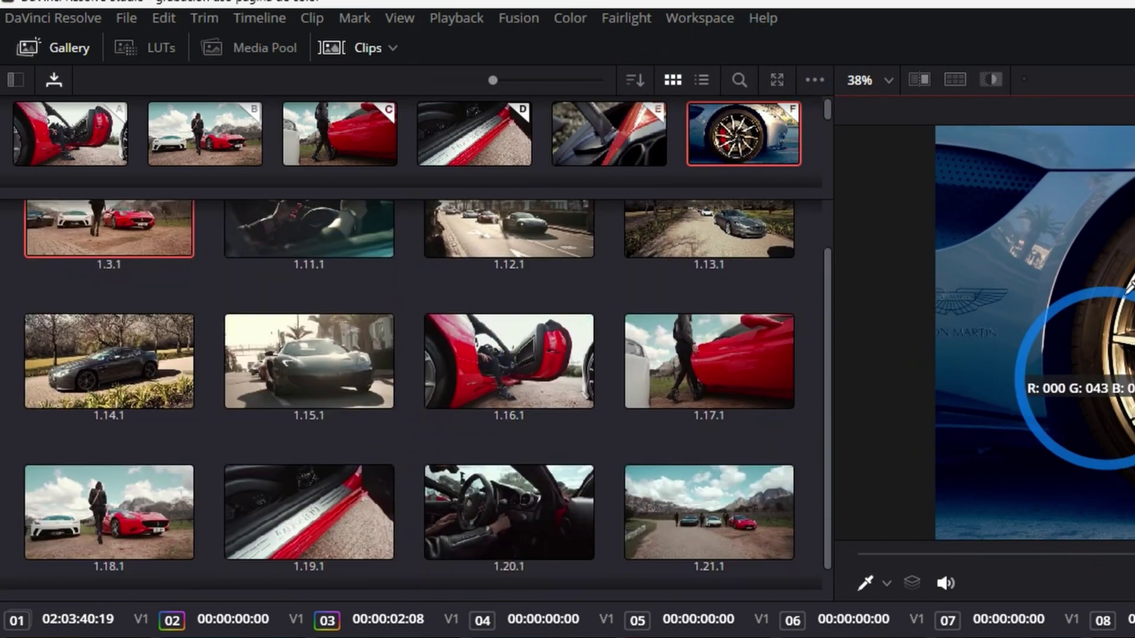
{"action": "scroll", "coordinate": [626, 307], "scroll_direction": "up", "scroll_amount": 1}
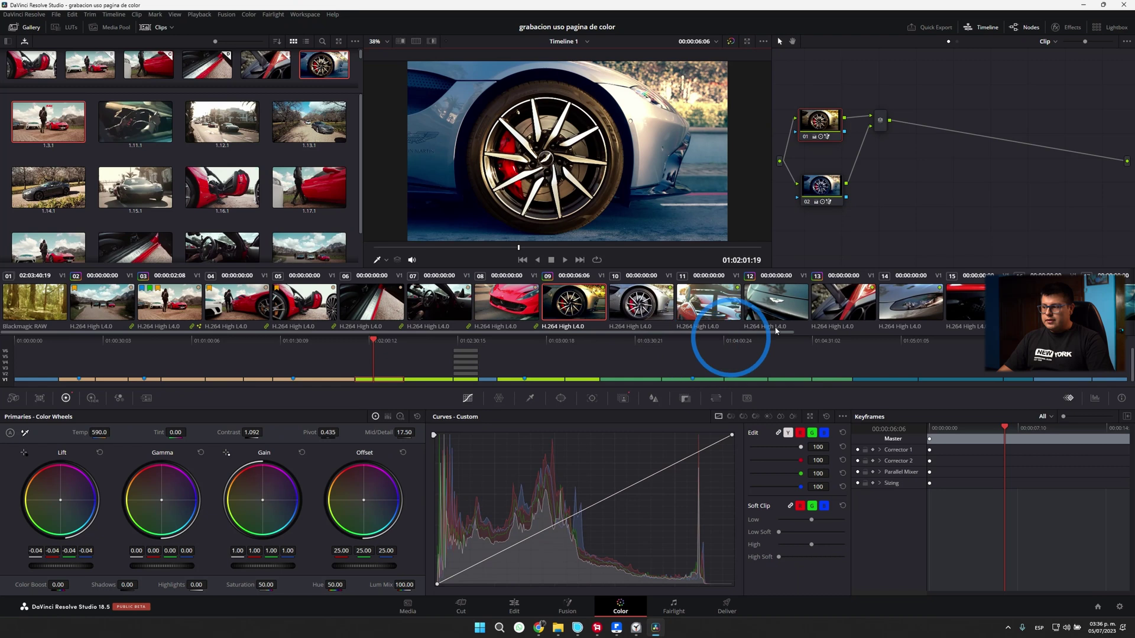
Apply the grade stored in memory F to clip 14 and scrub through the clip.
{"action": "left_click", "coordinate": [1131, 449]}
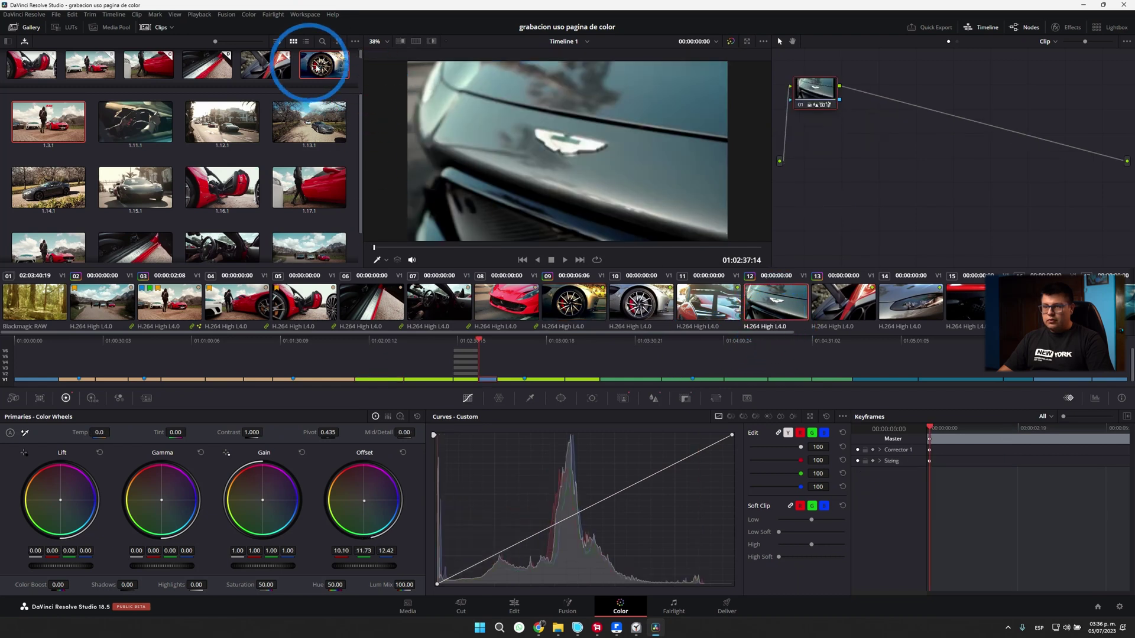
{"action": "left_click", "coordinate": [910, 303]}
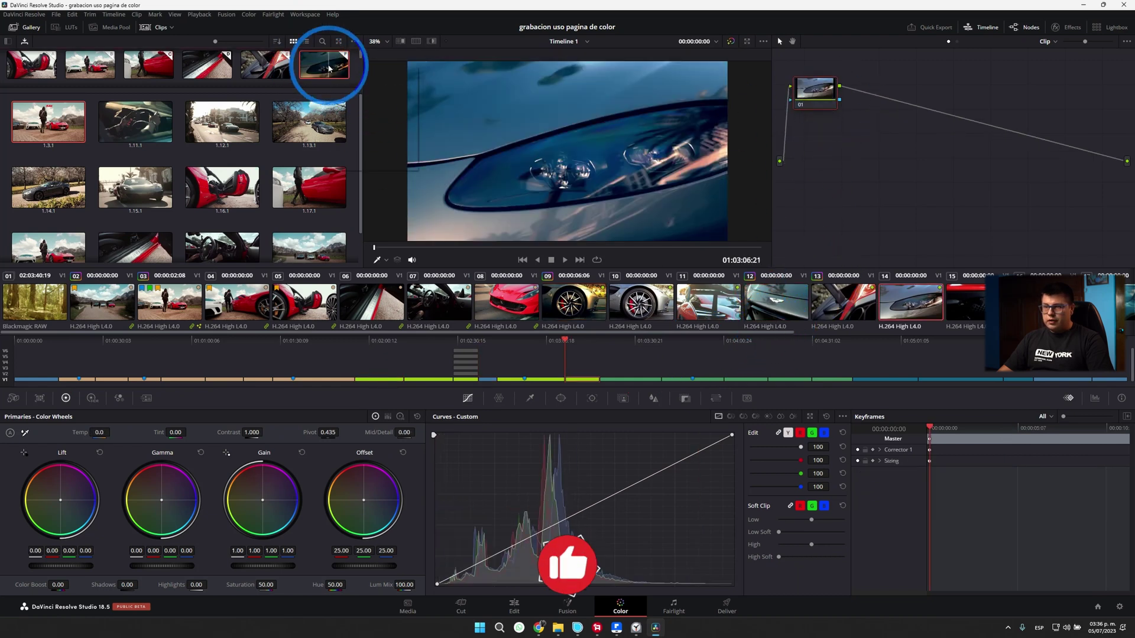
{"action": "right_click", "coordinate": [329, 65]}
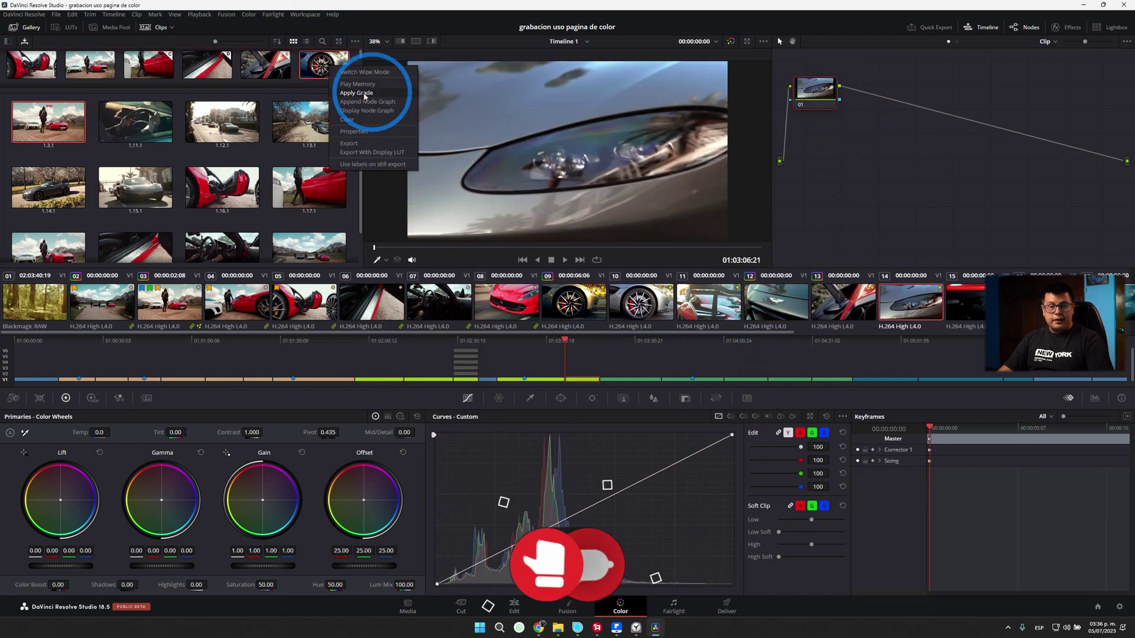
{"action": "left_click", "coordinate": [357, 93]}
{"action": "left_click_drag", "start_coordinate": [460, 247], "coordinate": [691, 262]}
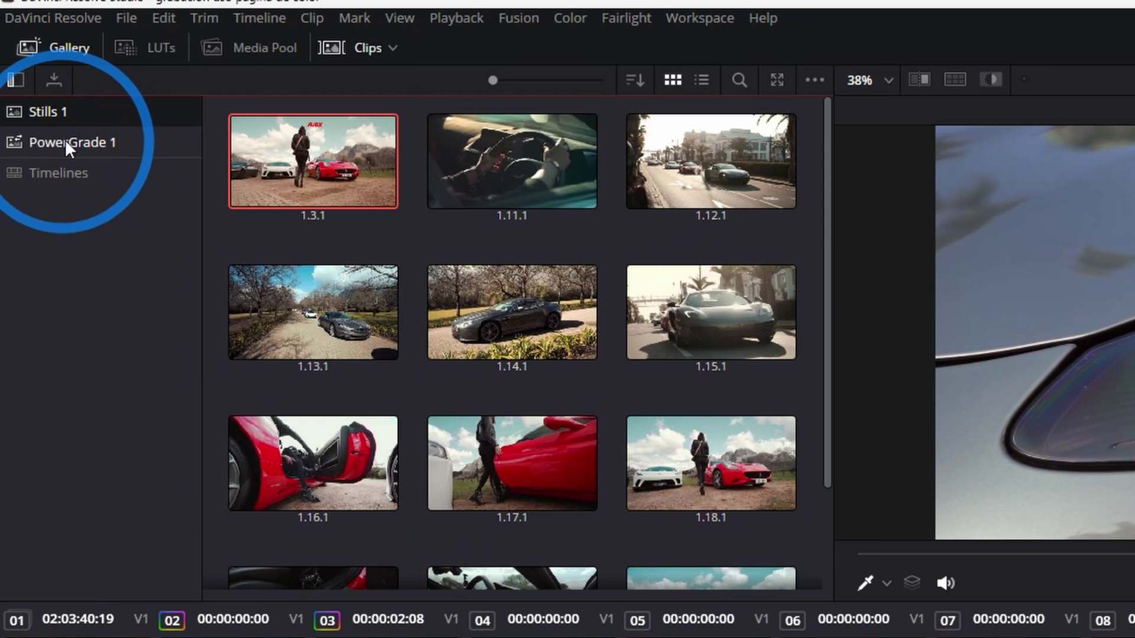
Move still 1.20.1 from Stills 1 into the PowerGrade 1 album and open that album.
{"action": "left_click", "coordinate": [38, 139]}
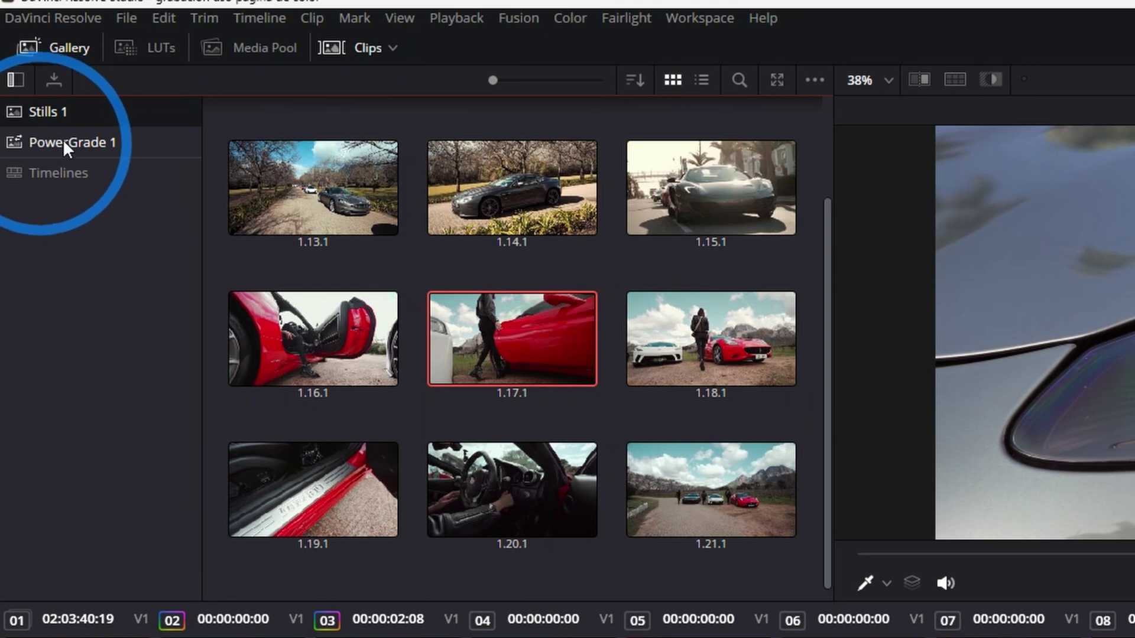
{"action": "left_click_drag", "start_coordinate": [481, 493], "coordinate": [99, 137]}
{"action": "left_click", "coordinate": [101, 142]}
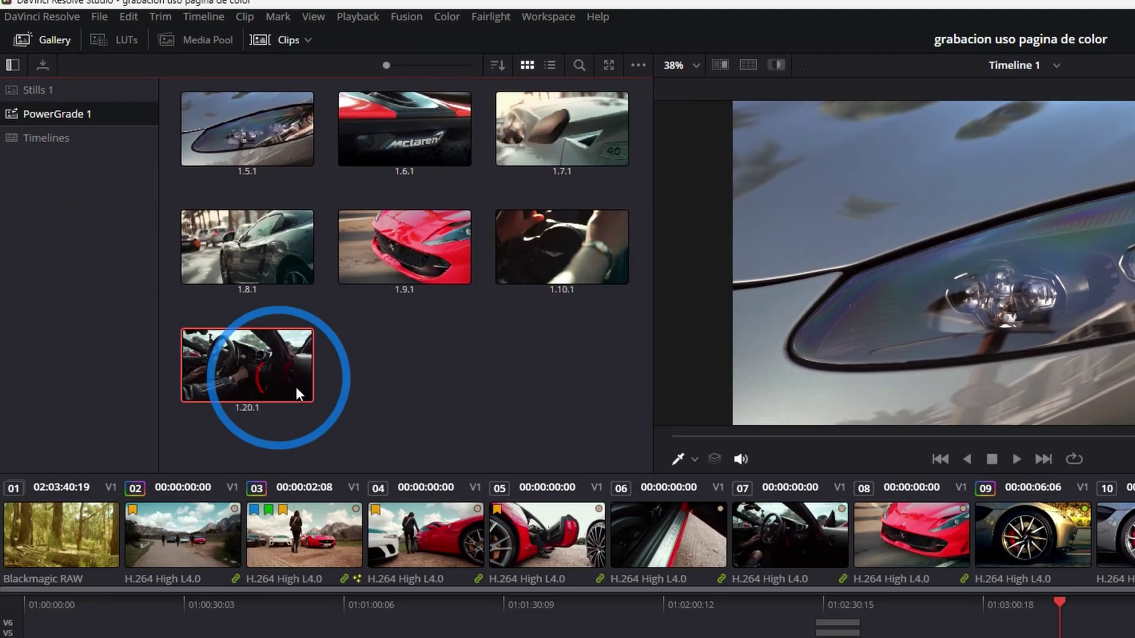
Delete all stills in the PowerGrade 1 album and confirm the deletion.
{"action": "left_click", "coordinate": [141, 213], "text": "shift"}
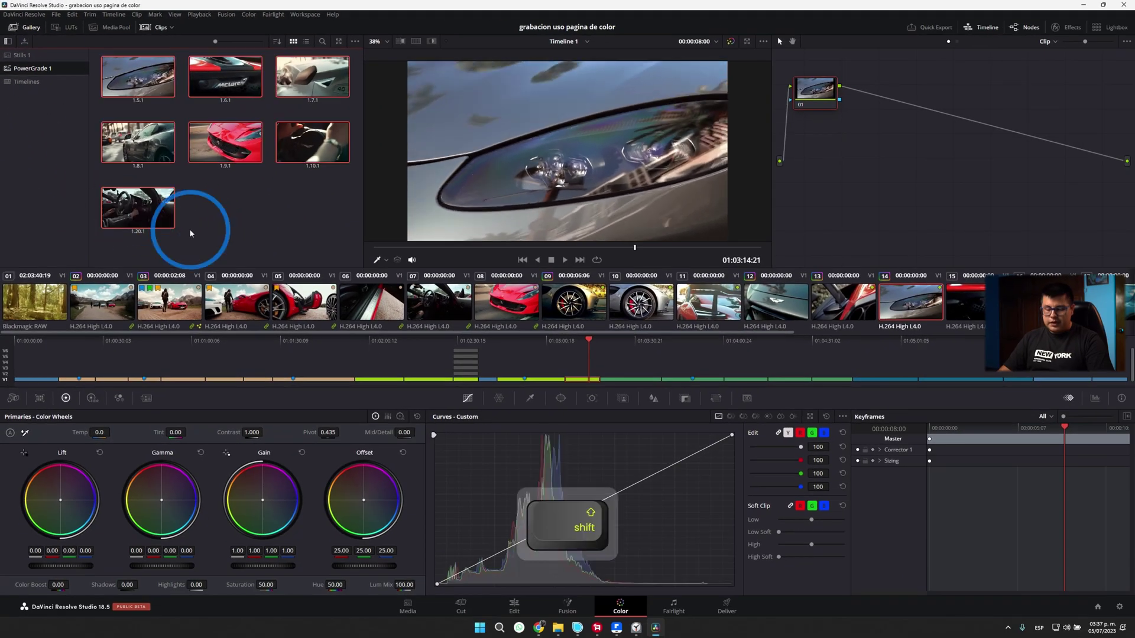
{"action": "key", "text": "Delete"}
{"action": "left_click", "coordinate": [643, 350]}
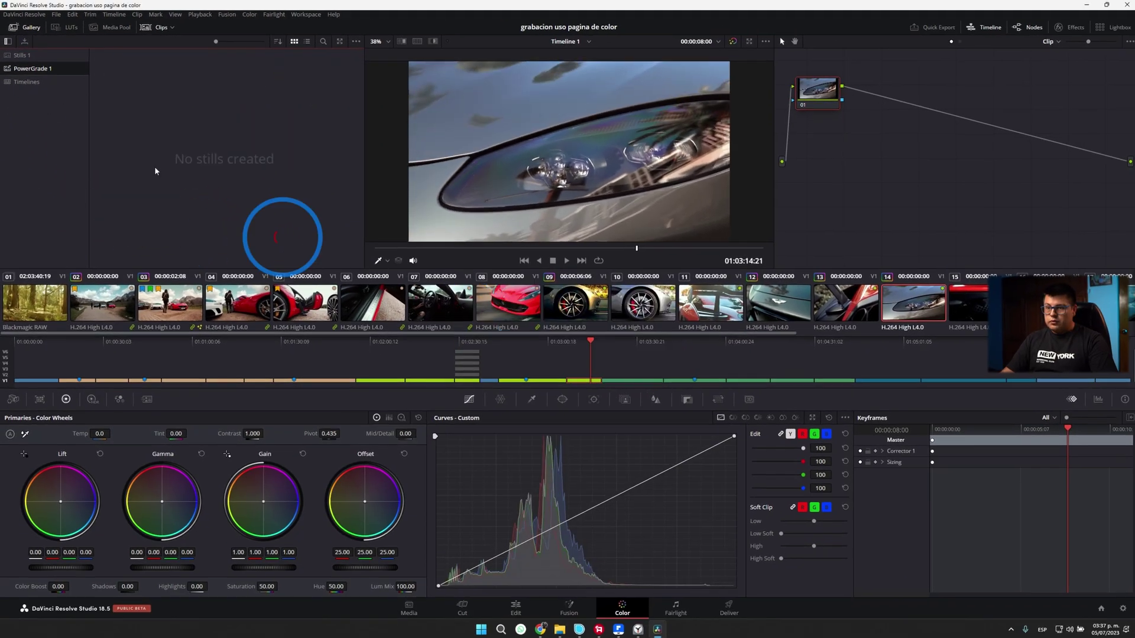
Move stills 1.13.1 through 1.18.1 from Stills 1 into PowerGrade 1 and open that album.
{"action": "left_click", "coordinate": [22, 55]}
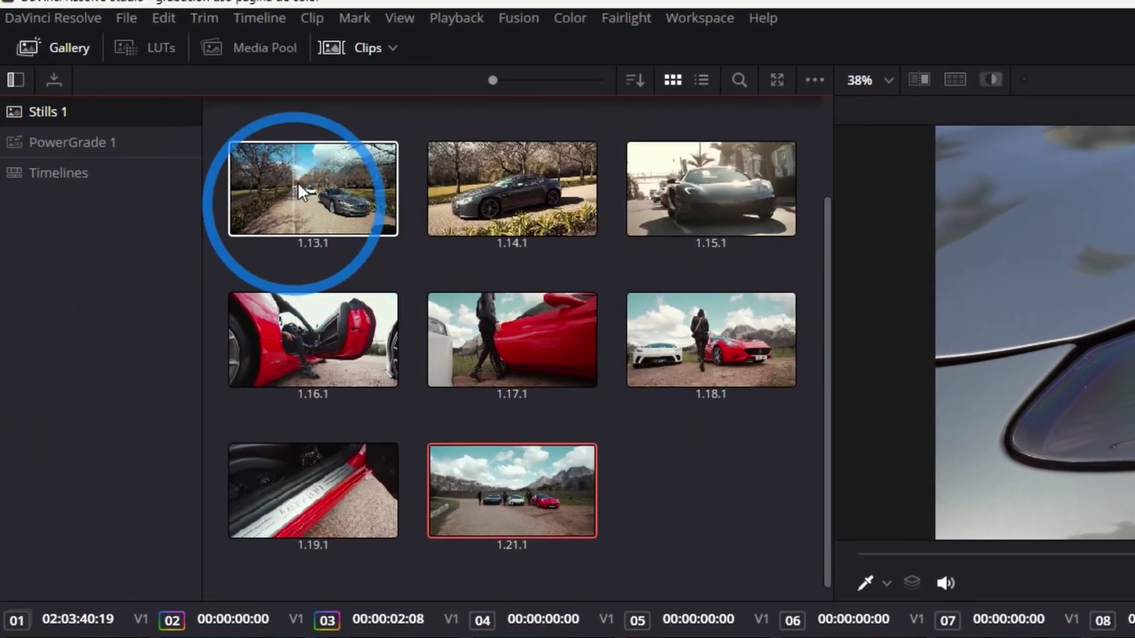
{"action": "left_click", "coordinate": [296, 182]}
{"action": "left_click", "coordinate": [660, 348], "text": "shift"}
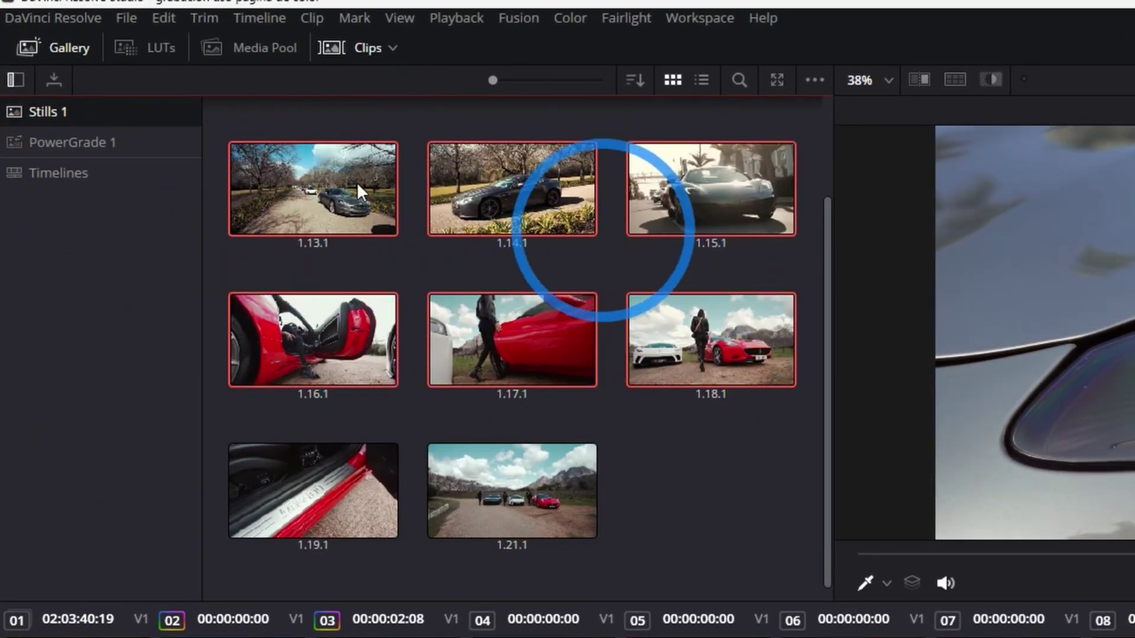
{"action": "left_click_drag", "start_coordinate": [313, 193], "coordinate": [81, 147]}
{"action": "left_click", "coordinate": [82, 149]}
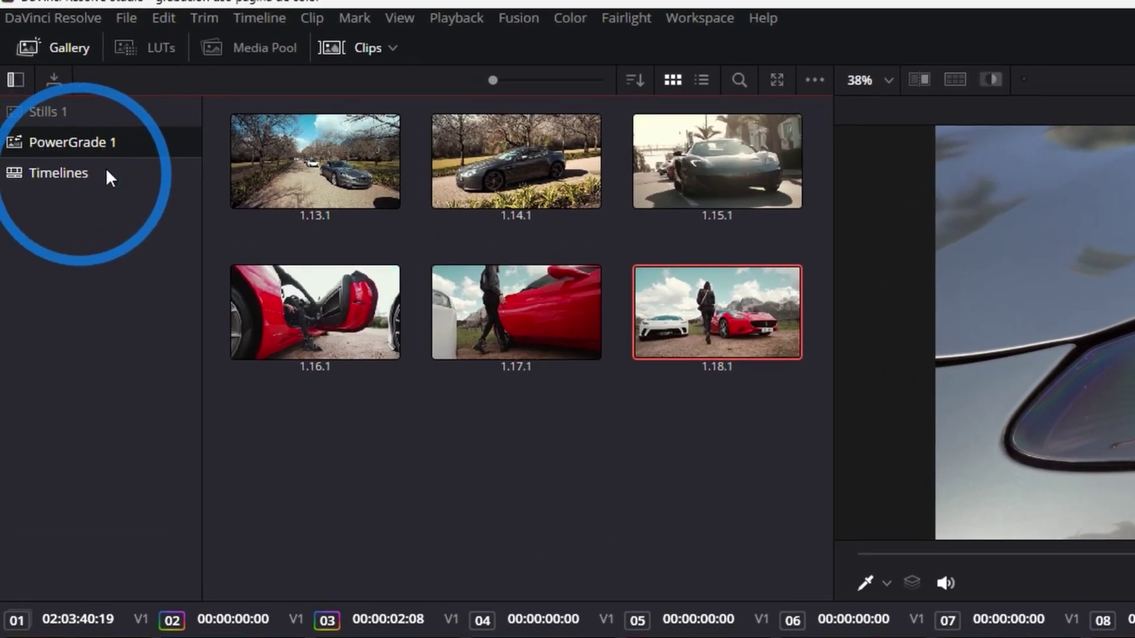
Show the graded clips of the timeline "blanco y negro" in the gallery and browse through them.
{"action": "left_click", "coordinate": [66, 170]}
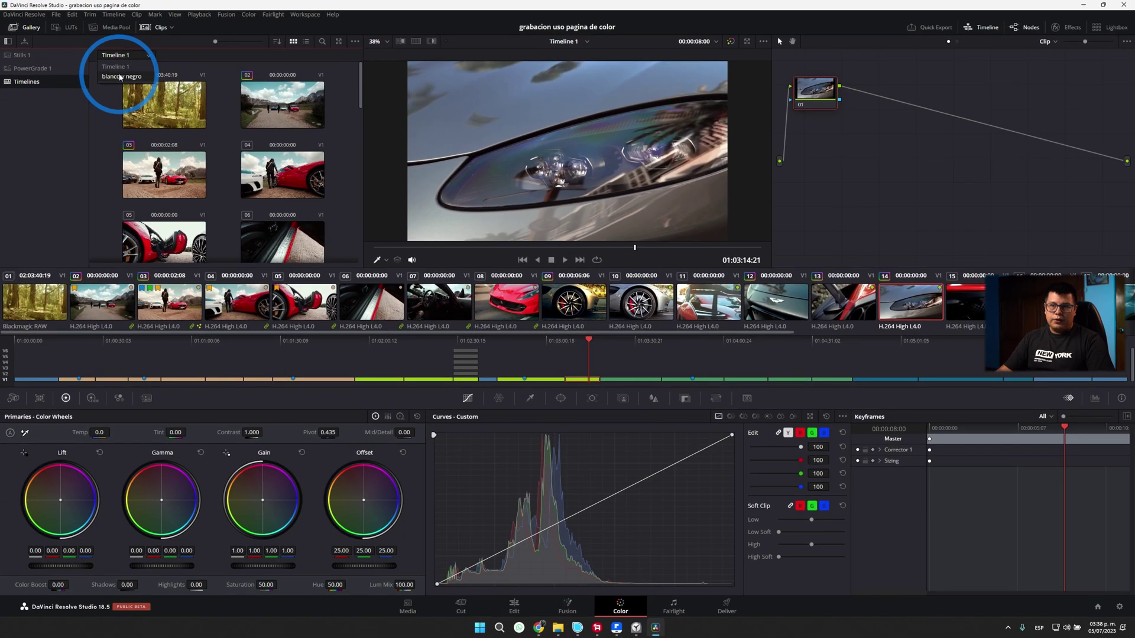
{"action": "left_click", "coordinate": [120, 77]}
{"action": "scroll", "coordinate": [228, 139], "scroll_direction": "down", "scroll_amount": 3}
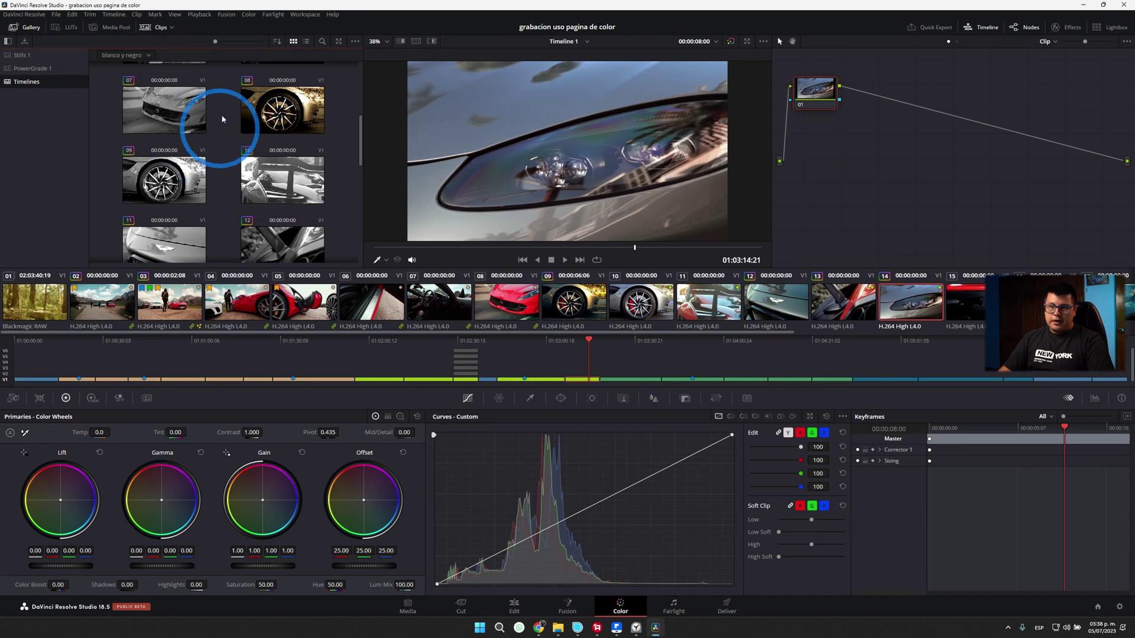
{"action": "left_click", "coordinate": [211, 177]}
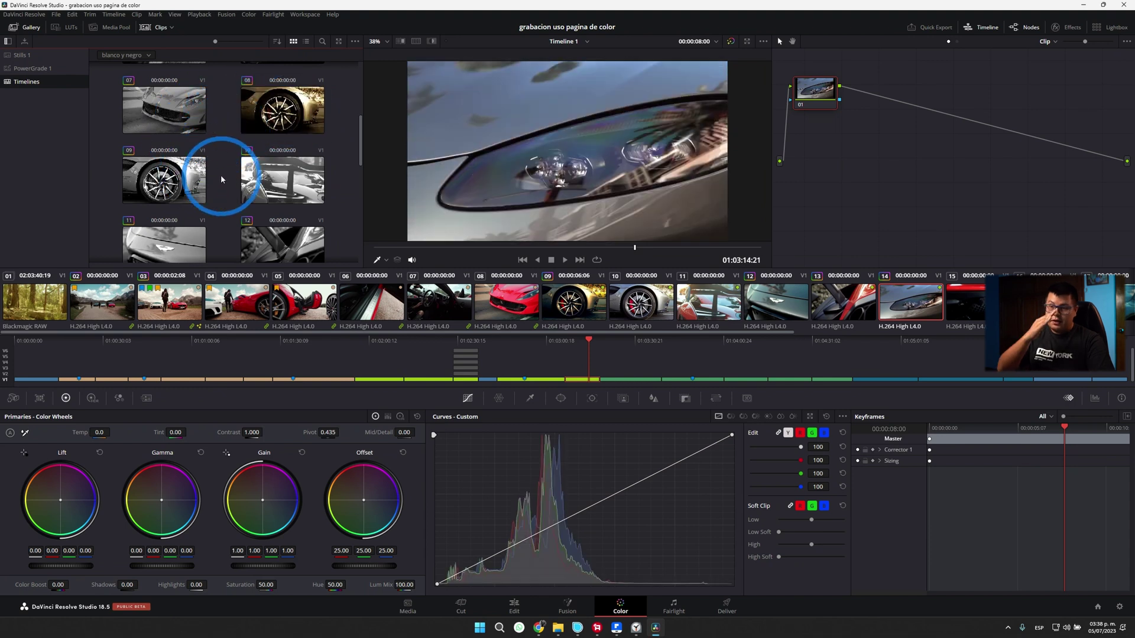
{"action": "scroll", "coordinate": [222, 175], "scroll_direction": "down", "scroll_amount": 1}
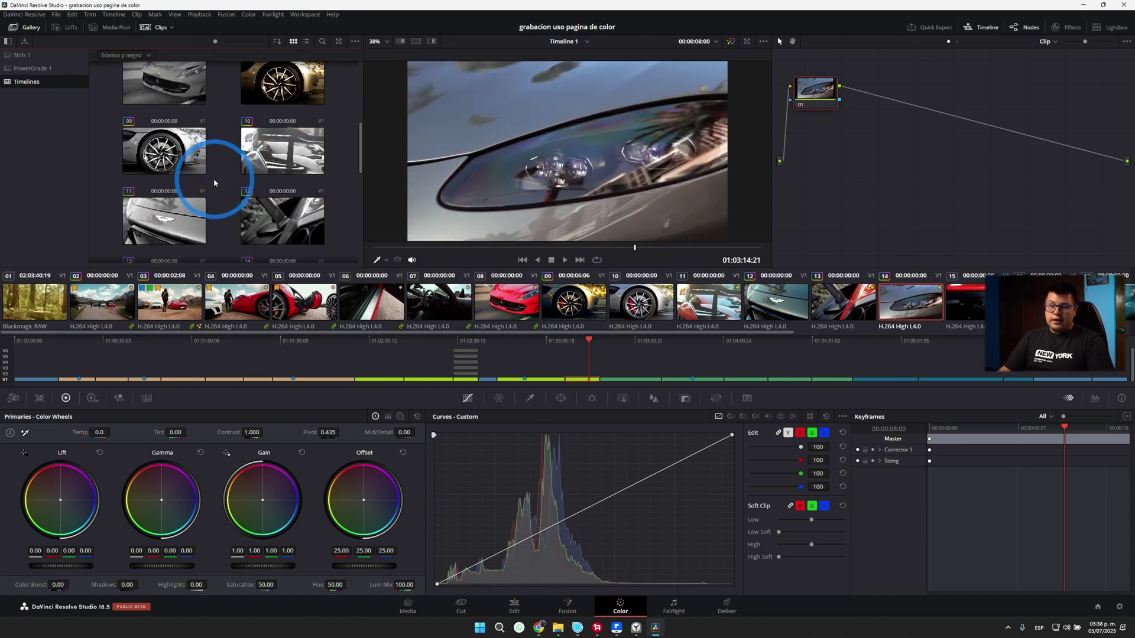
Apply the grade of clip 10 in the "blanco y negro" timeline to clip 08 and scrub through the result.
{"action": "left_click", "coordinate": [524, 295]}
{"action": "left_click", "coordinate": [281, 150]}
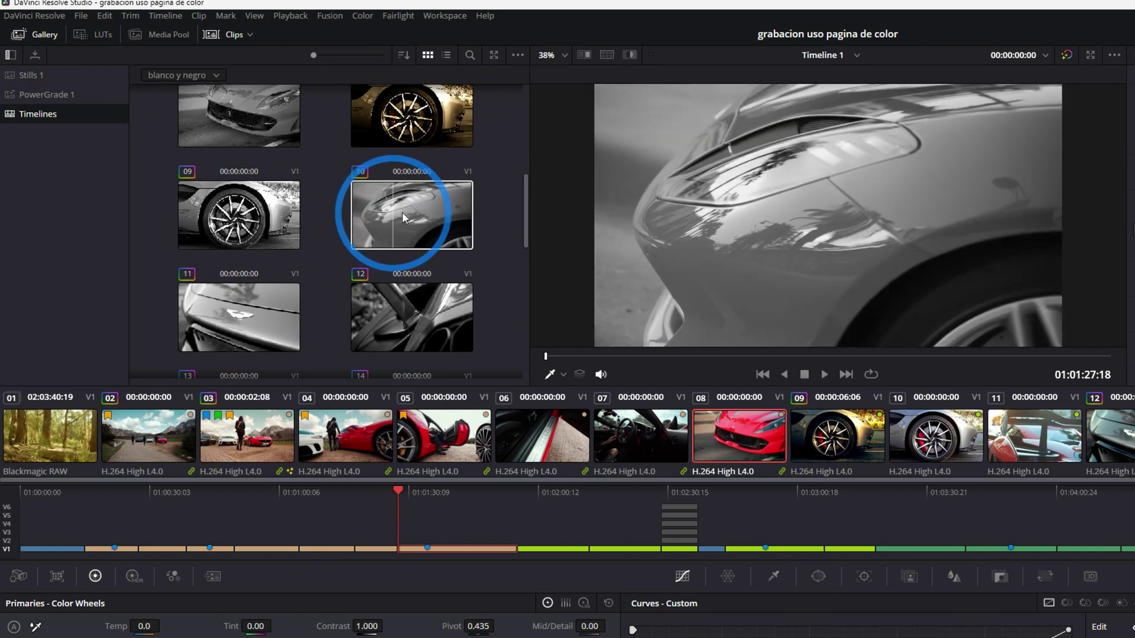
{"action": "right_click", "coordinate": [409, 212]}
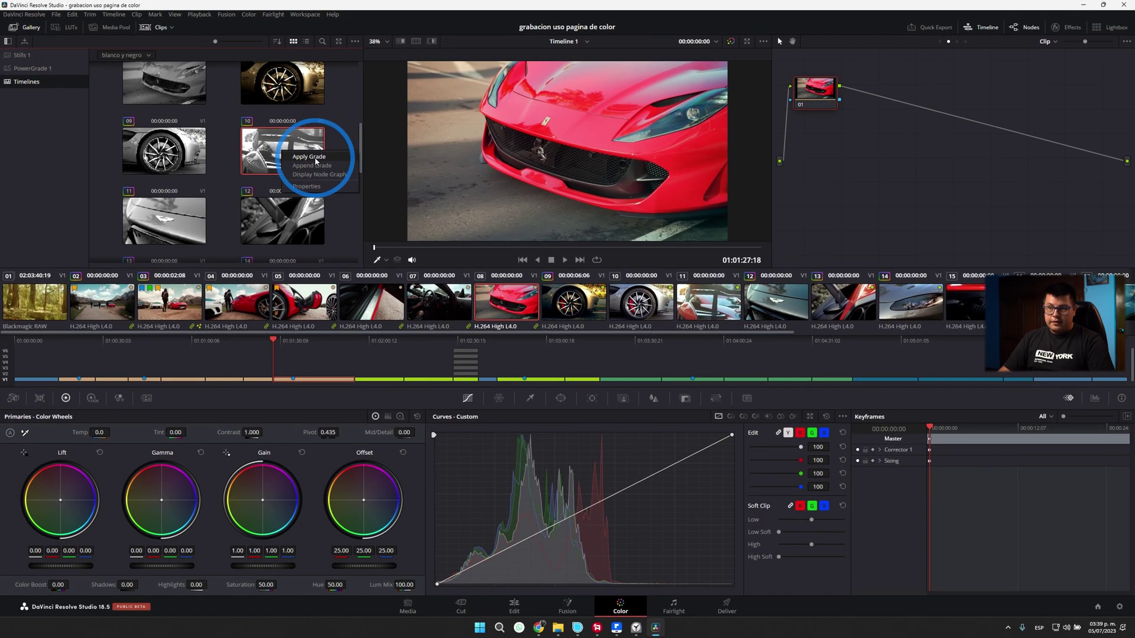
{"action": "left_click", "coordinate": [427, 205]}
{"action": "left_click", "coordinate": [496, 248]}
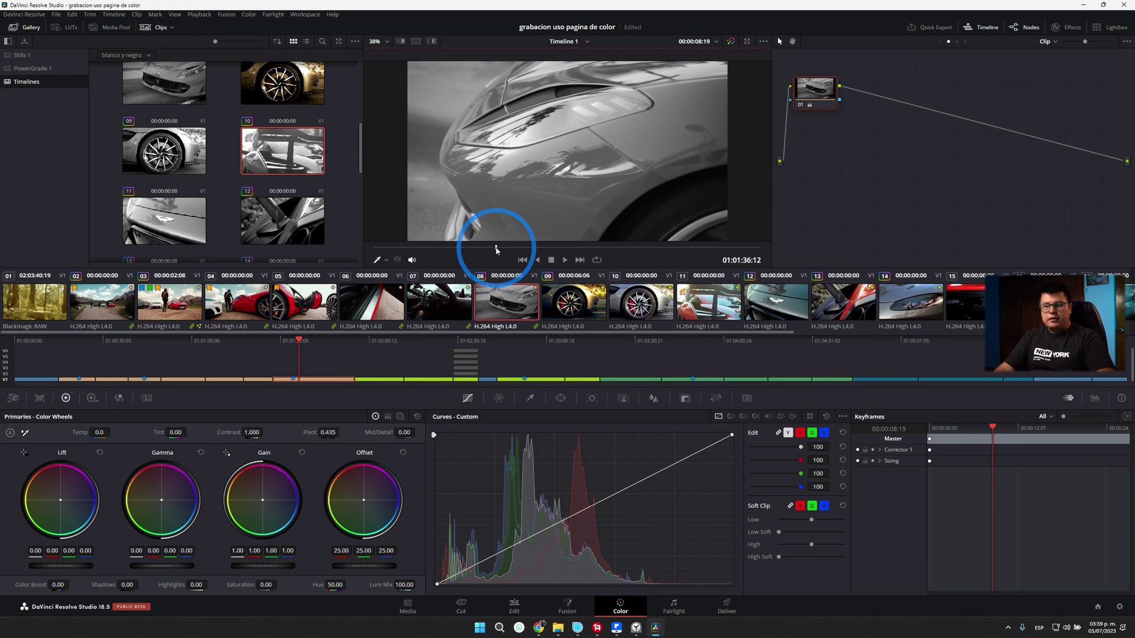
Close the gallery and show the favorite LUTs in the LUT browser.
{"action": "left_click", "coordinate": [32, 29]}
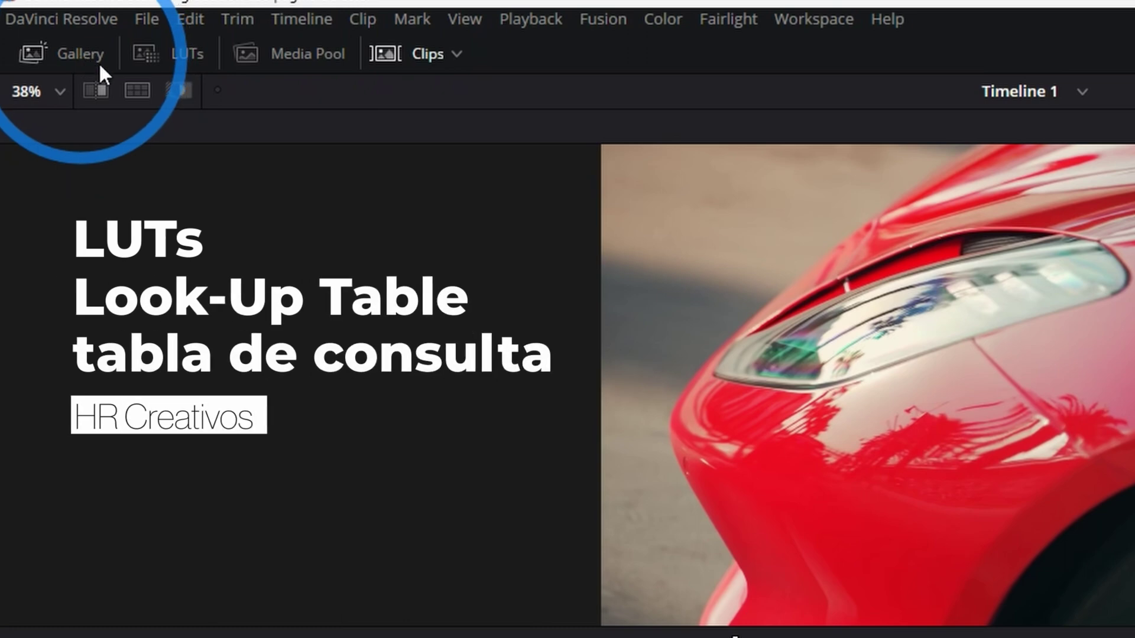
{"action": "left_click", "coordinate": [181, 59]}
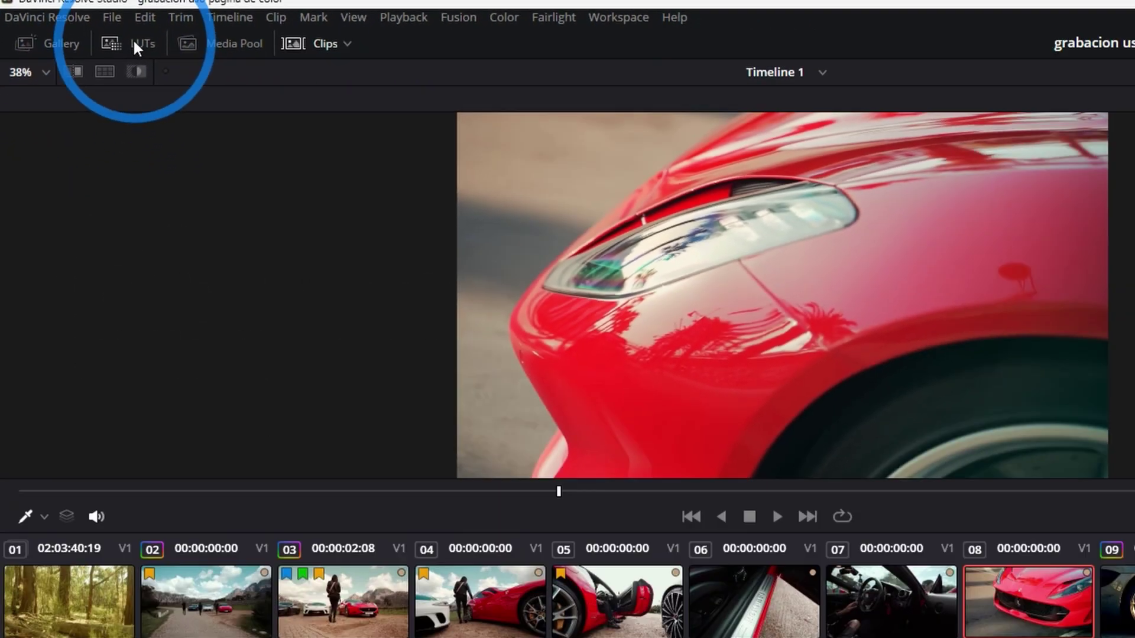
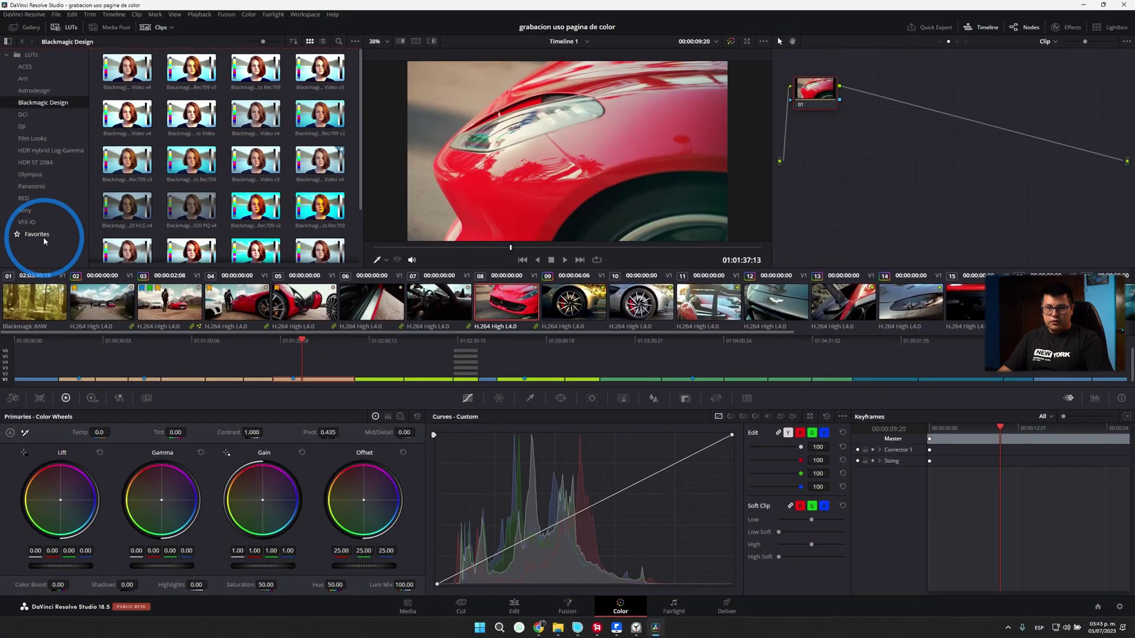
{"action": "left_click", "coordinate": [43, 236]}
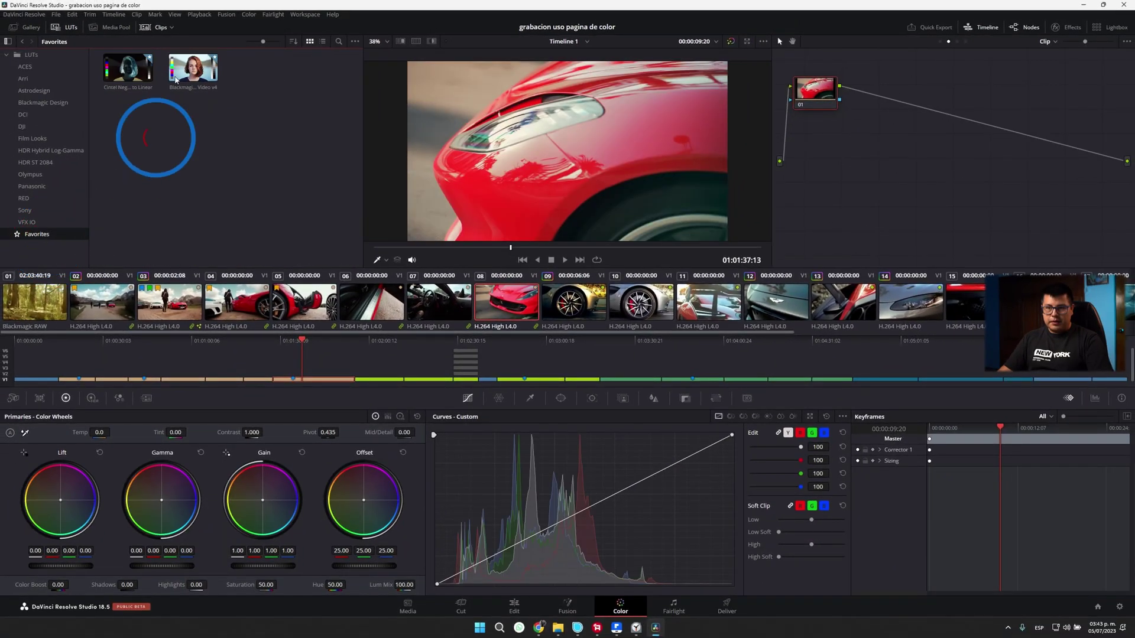
Apply the favorite Blackmagic Video v4 LUT on a second node after node 01 of clip 08 and set its key output gain to 0.299.
{"action": "left_click_drag", "start_coordinate": [826, 103], "coordinate": [834, 145]}
{"action": "left_click_drag", "start_coordinate": [499, 248], "coordinate": [477, 247]}
{"action": "left_click_drag", "start_coordinate": [189, 56], "coordinate": [888, 132]}
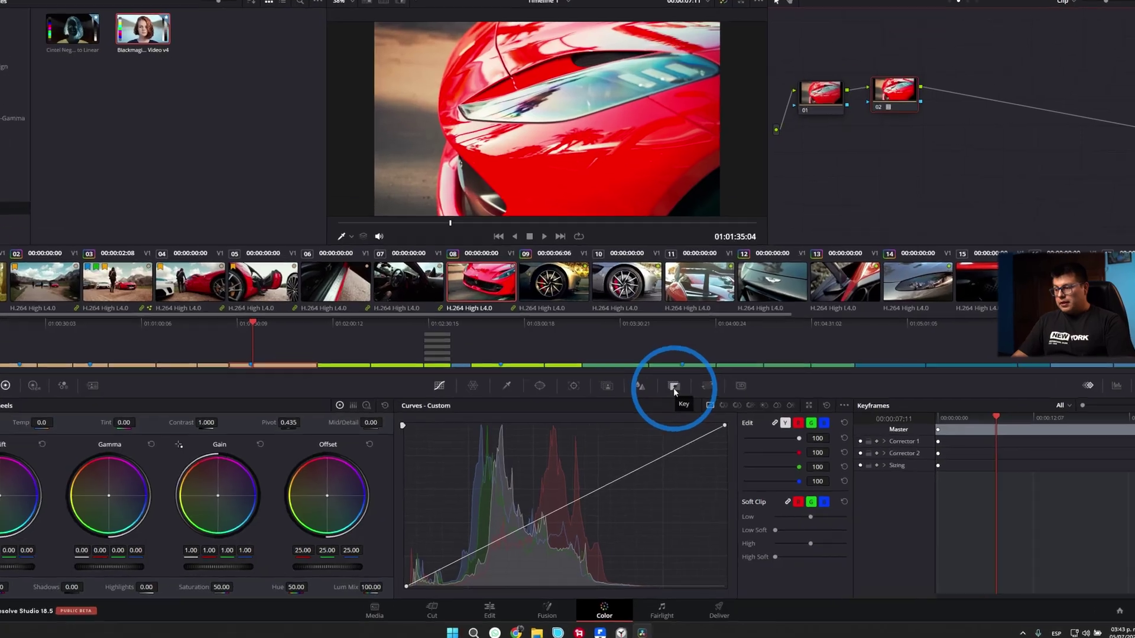
{"action": "left_click", "coordinate": [674, 388]}
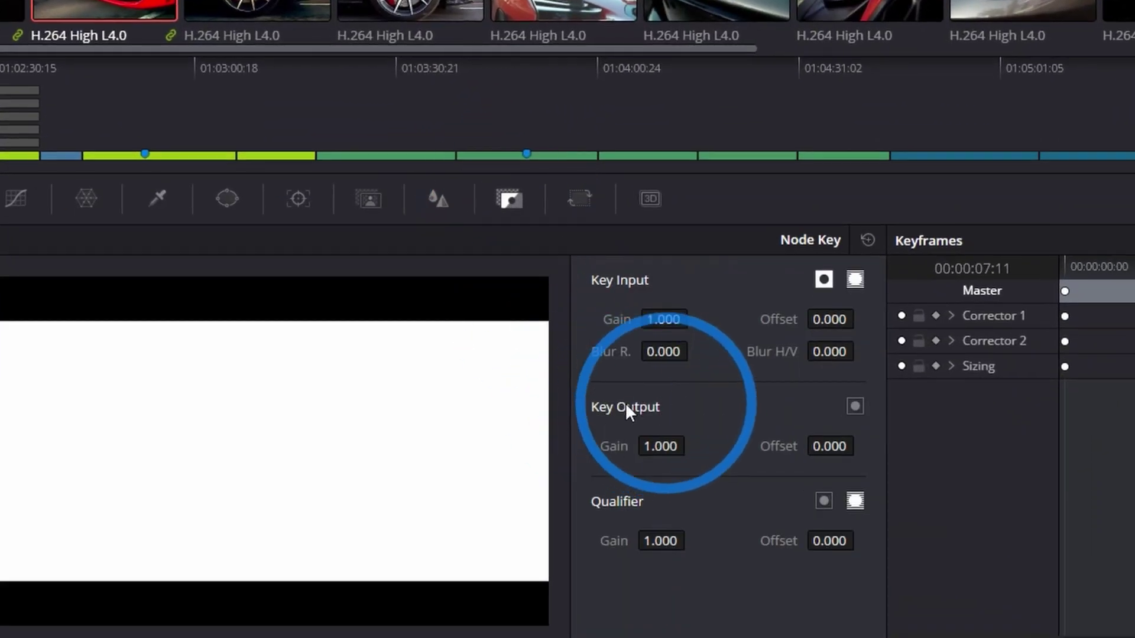
{"action": "left_click_drag", "start_coordinate": [673, 446], "coordinate": [615, 443]}
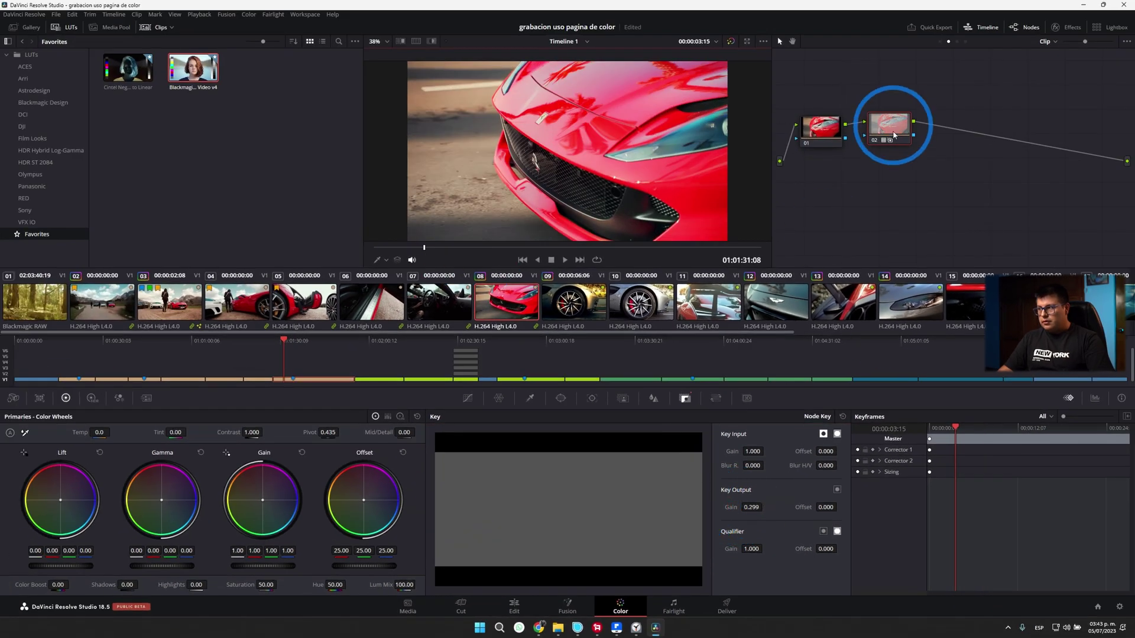
Disable and re-enable node 02 repeatedly to compare clip 08 with and without the LUT.
{"action": "key", "text": "ctrl"}
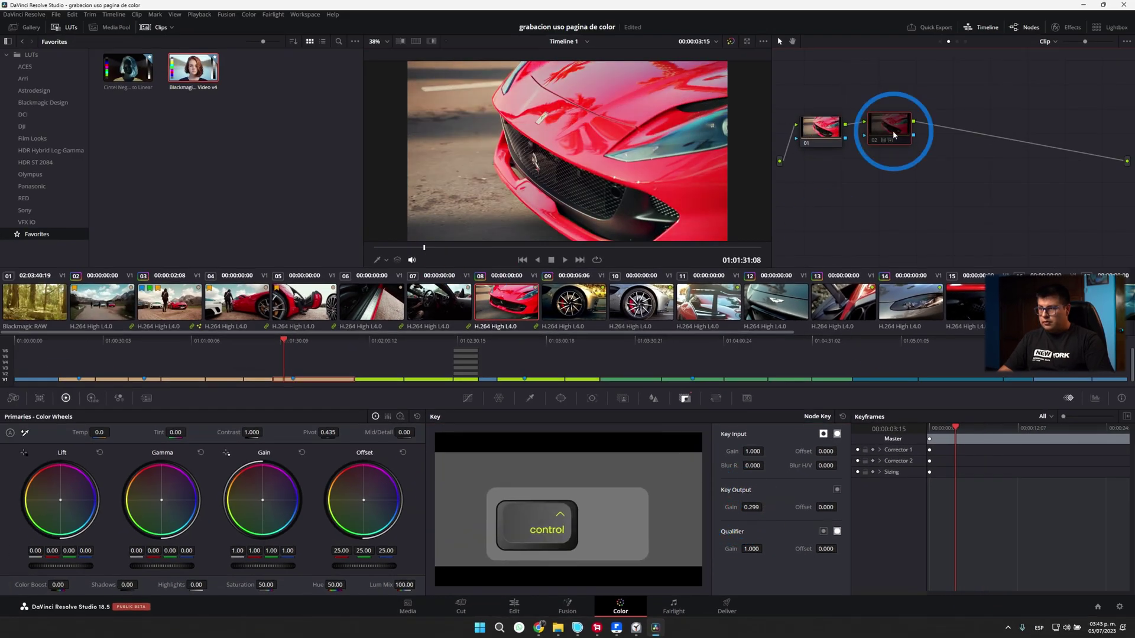
{"action": "key", "text": "ctrl+d"}
{"action": "key", "text": "ctrl+d"}
{"action": "key", "text": "ctrl+d"}
{"action": "key", "text": "ctrl+d"}
{"action": "key", "text": "ctrl+d"}
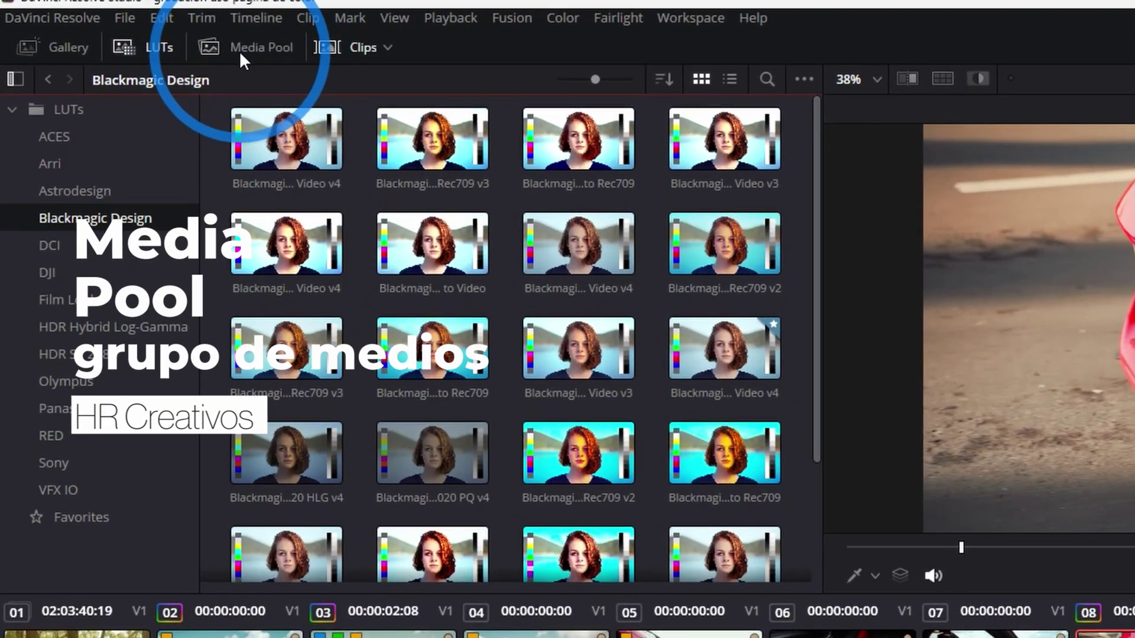
Open the smoke bin in the media pool and add smoke.mp4 to the node graph of clip 13.
{"action": "left_click", "coordinate": [240, 46]}
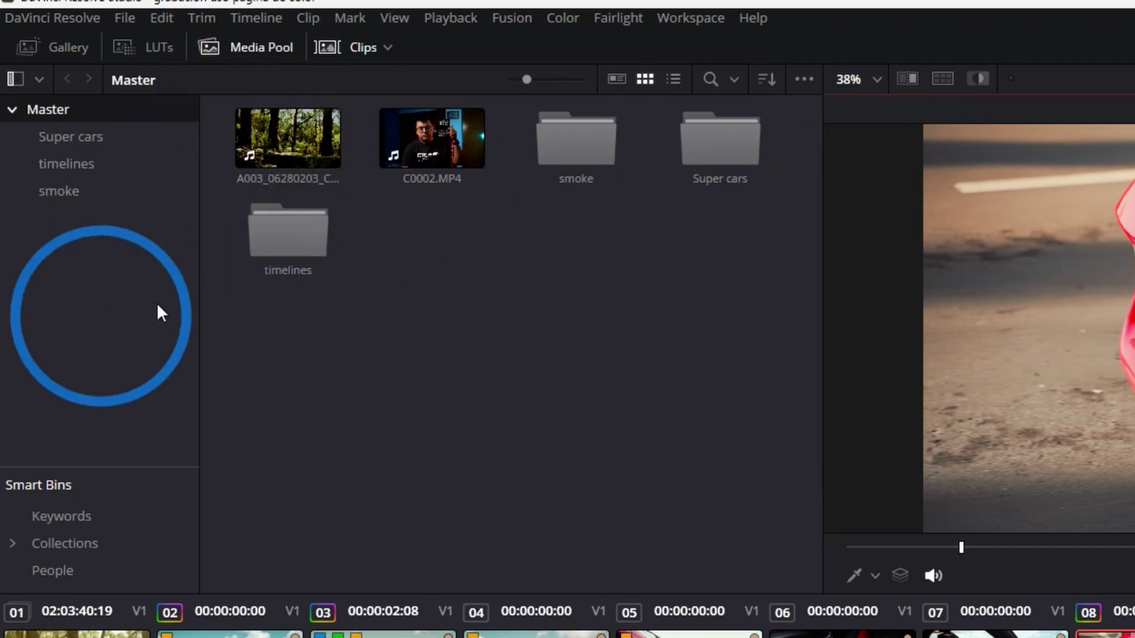
{"action": "left_click", "coordinate": [439, 155]}
{"action": "left_click", "coordinate": [545, 144]}
{"action": "left_click", "coordinate": [560, 257]}
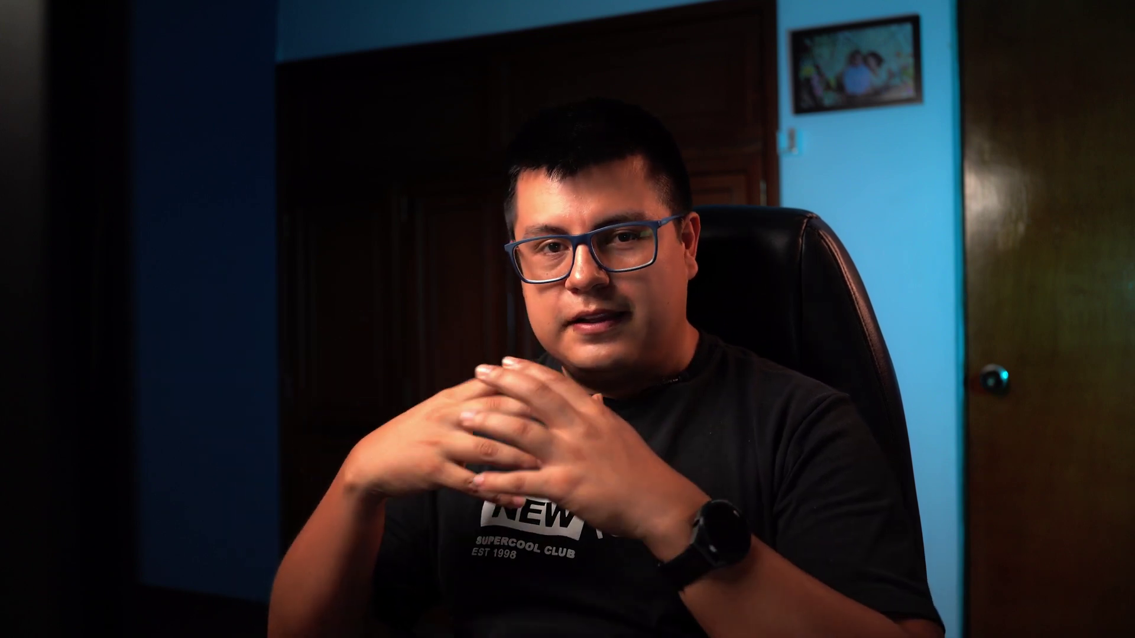
{"action": "left_click", "coordinate": [130, 70]}
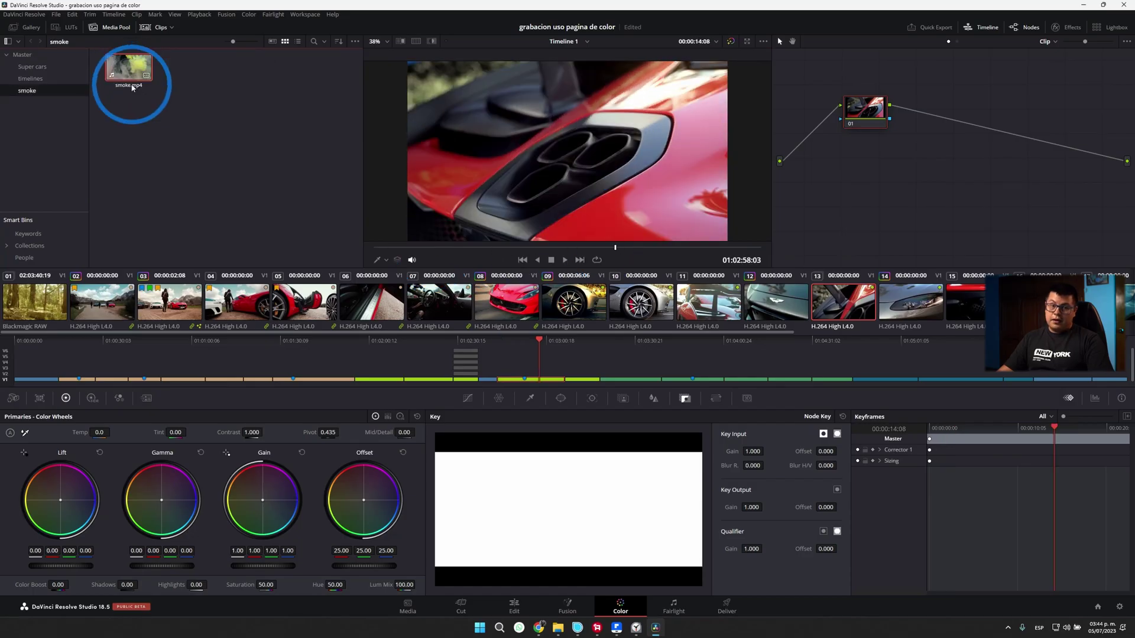
{"action": "left_click_drag", "start_coordinate": [126, 71], "coordinate": [815, 186]}
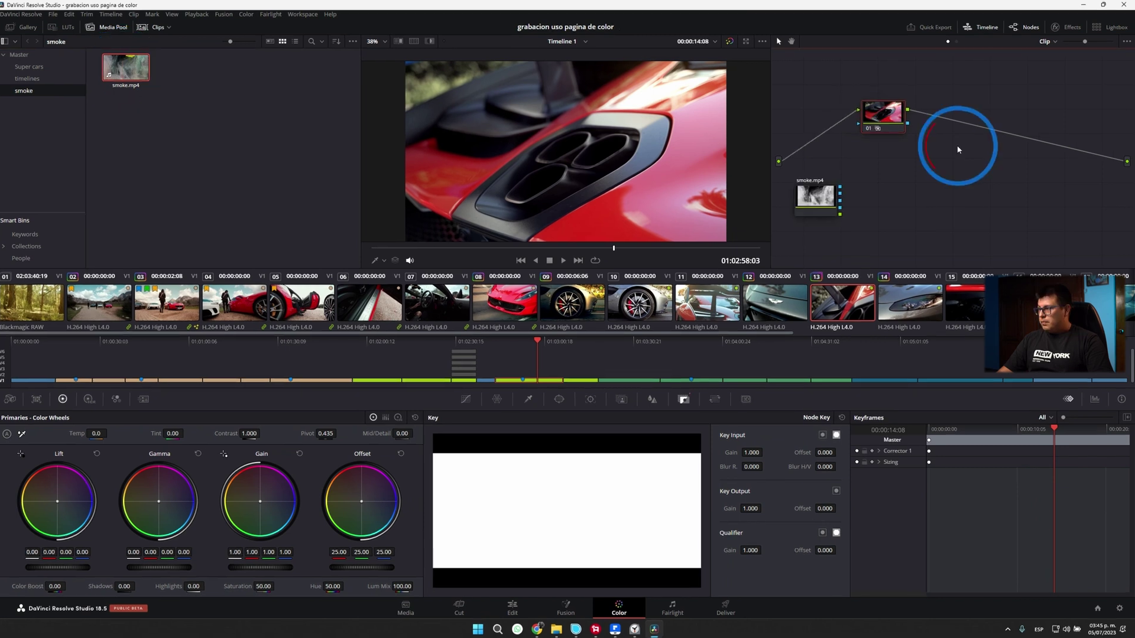
Add a Layer Mixer node after node 01 in clip 13's node graph.
{"action": "right_click", "coordinate": [958, 147]}
{"action": "mouse_move", "coordinate": [996, 161]}
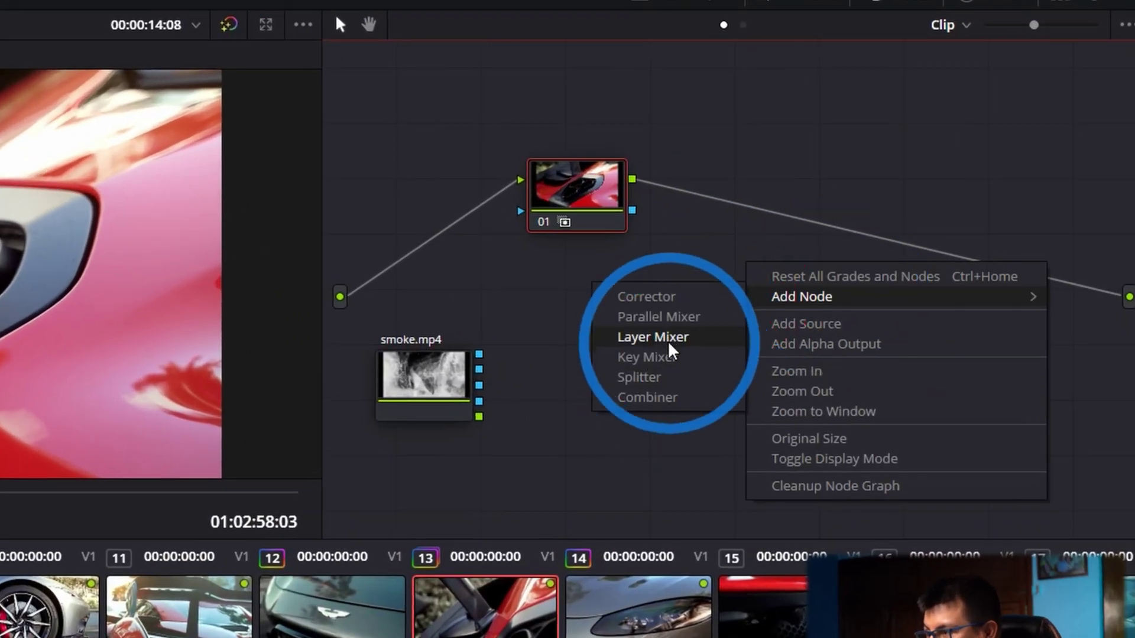
{"action": "left_click", "coordinate": [667, 338]}
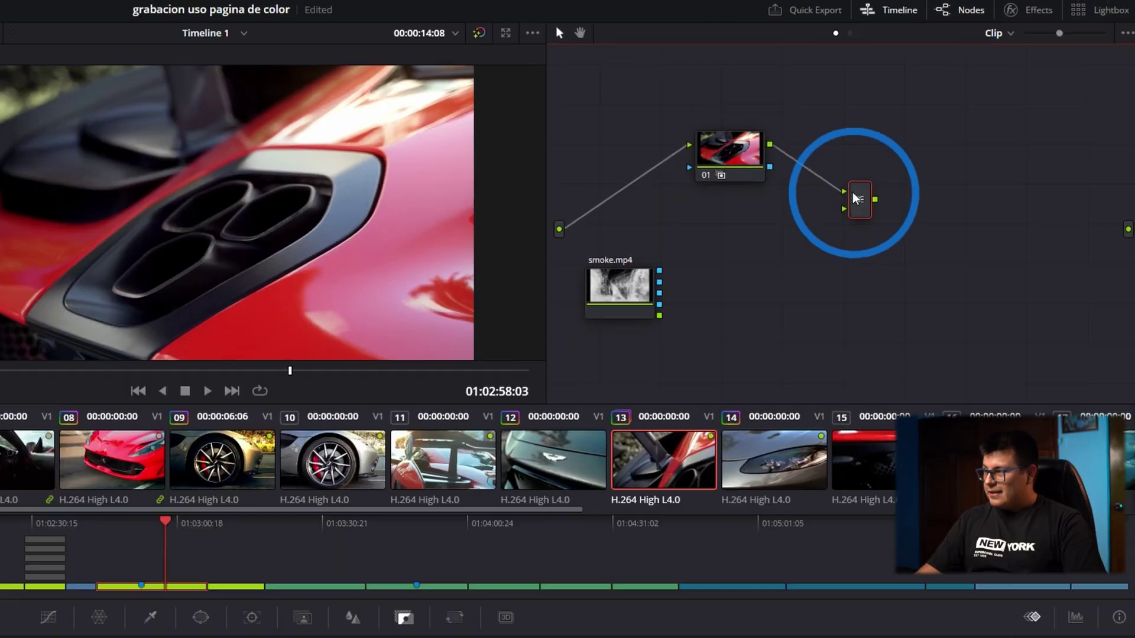
Set the Layer Mixer's composite mode to Overlay and scrub through clip 13 to check the smoke blend.
{"action": "right_click", "coordinate": [768, 260]}
{"action": "mouse_move", "coordinate": [831, 394]}
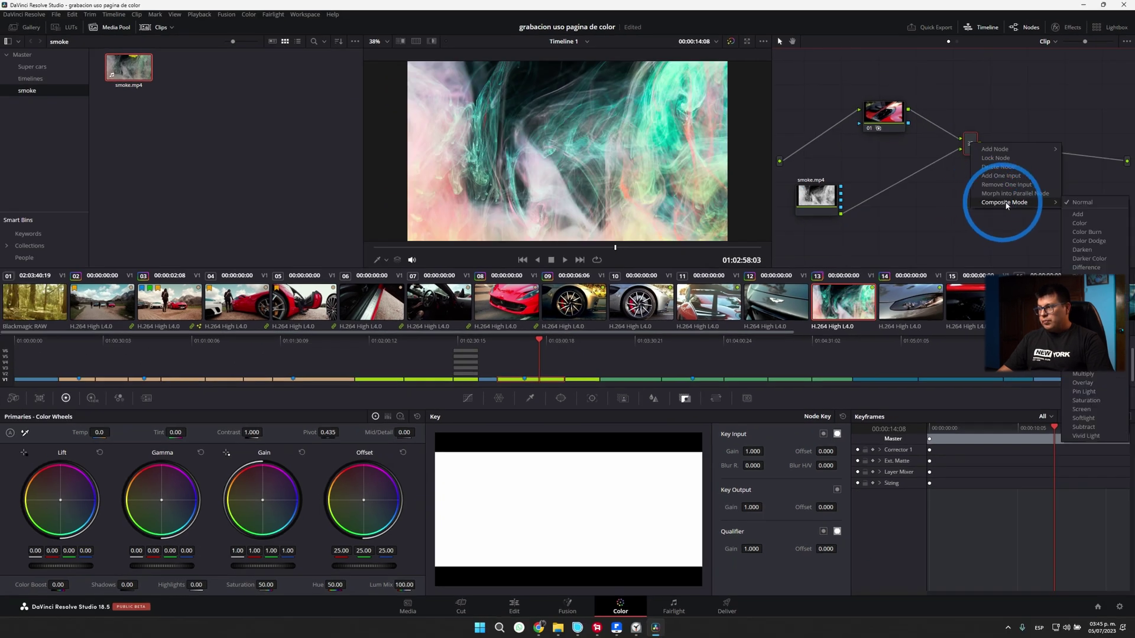
{"action": "left_click", "coordinate": [1092, 383]}
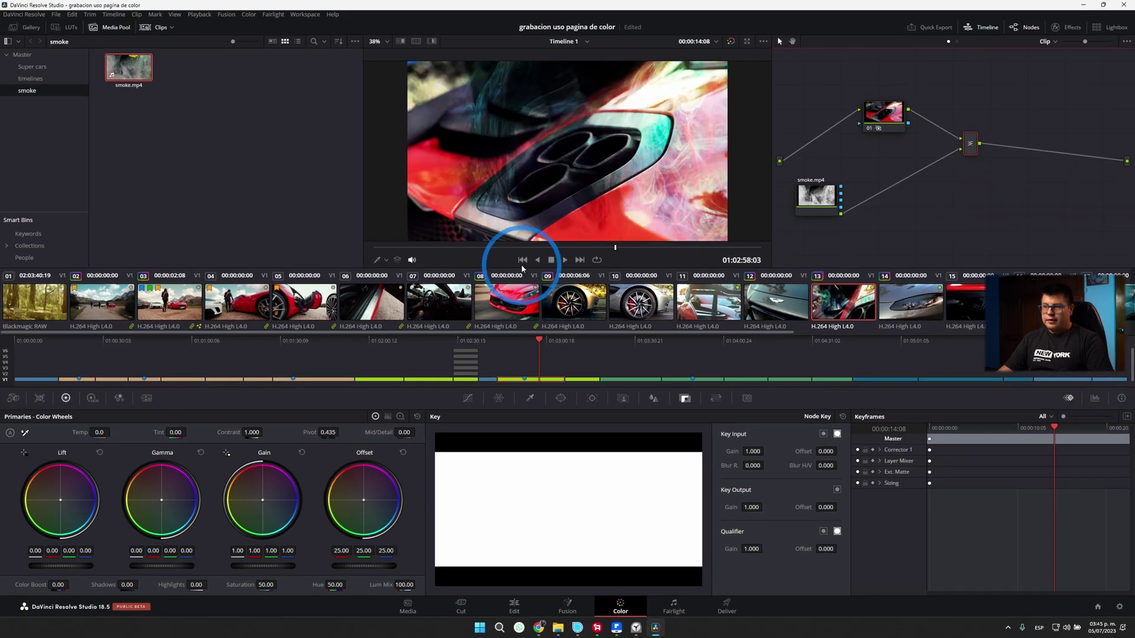
{"action": "left_click_drag", "start_coordinate": [417, 247], "coordinate": [554, 240]}
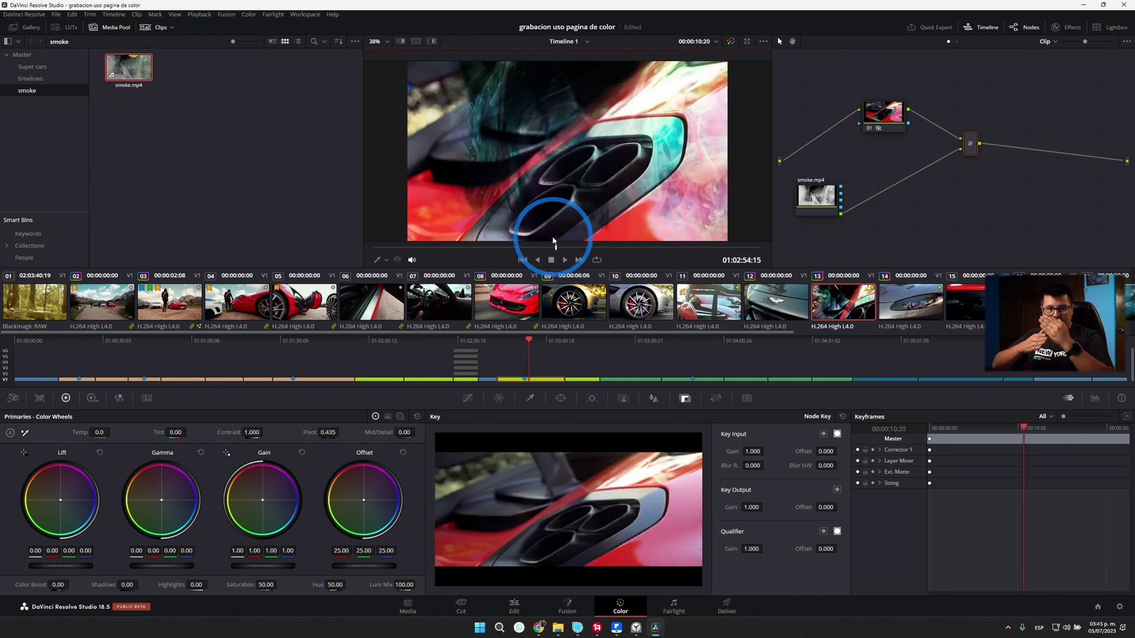
{"action": "left_click_drag", "start_coordinate": [461, 249], "coordinate": [412, 251]}
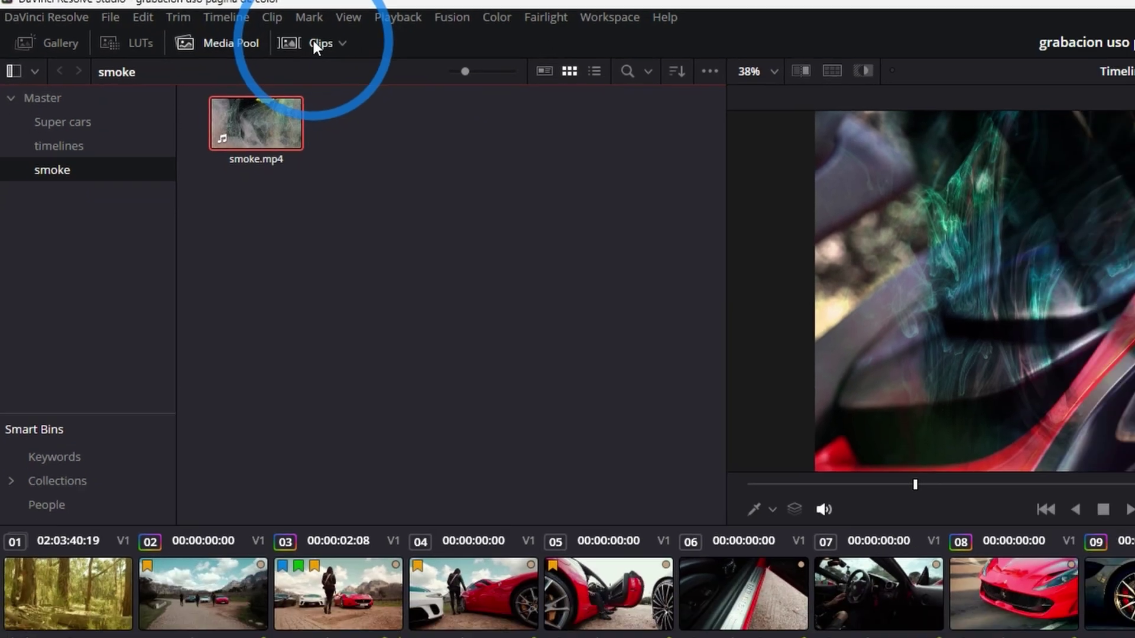
{"action": "left_click", "coordinate": [356, 48]}
{"action": "left_click", "coordinate": [356, 47]}
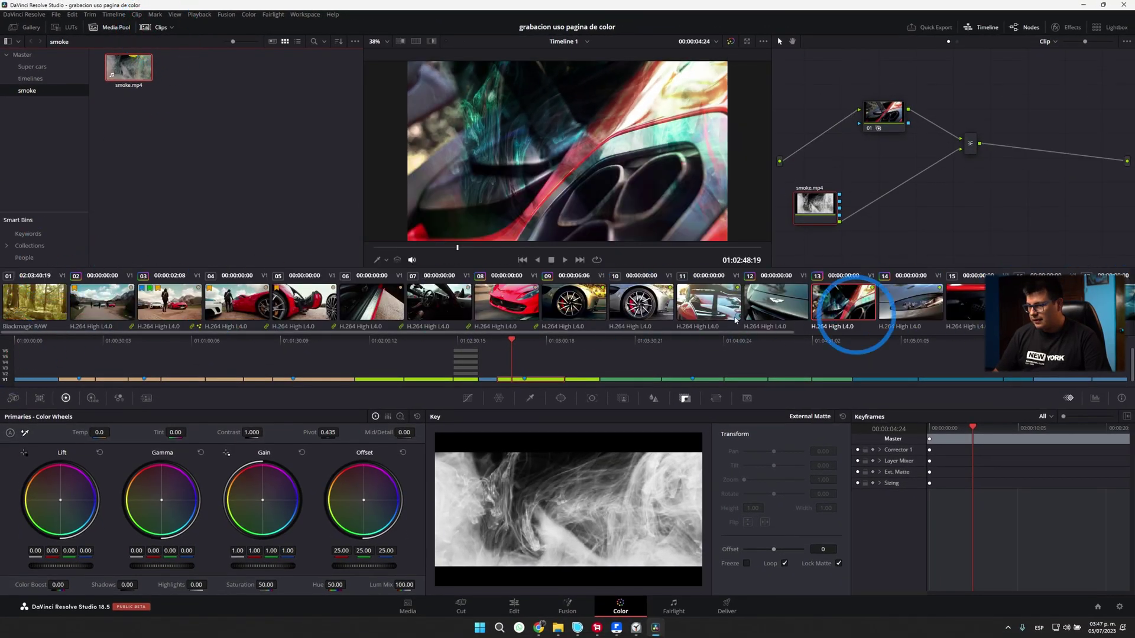
{"action": "left_click", "coordinate": [172, 28]}
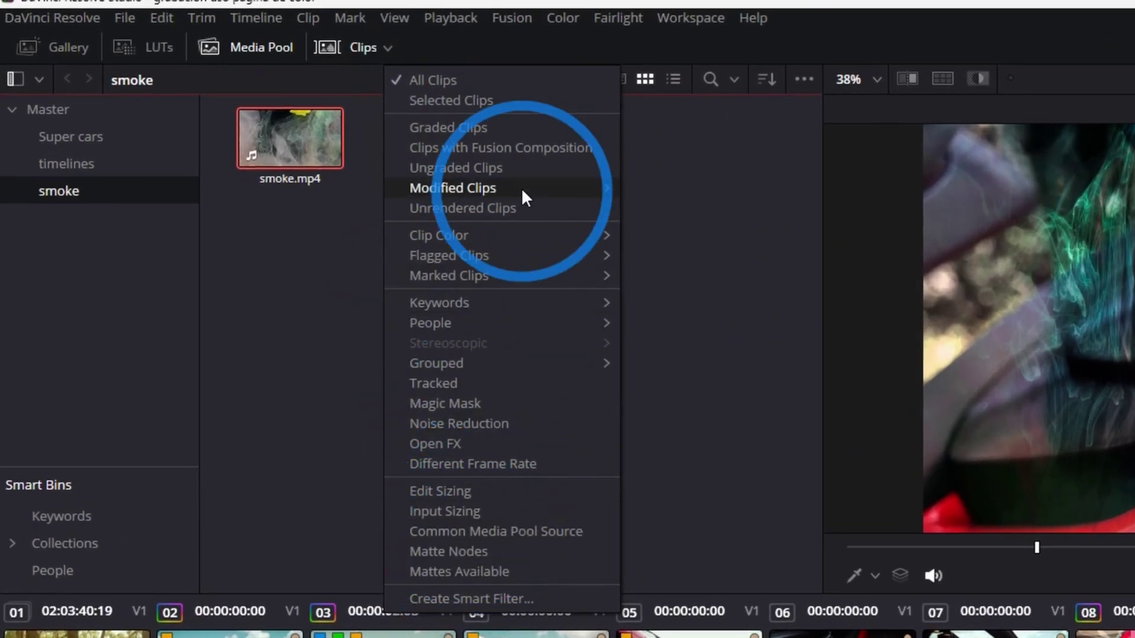
{"action": "mouse_move", "coordinate": [521, 186]}
{"action": "left_click", "coordinate": [331, 353]}
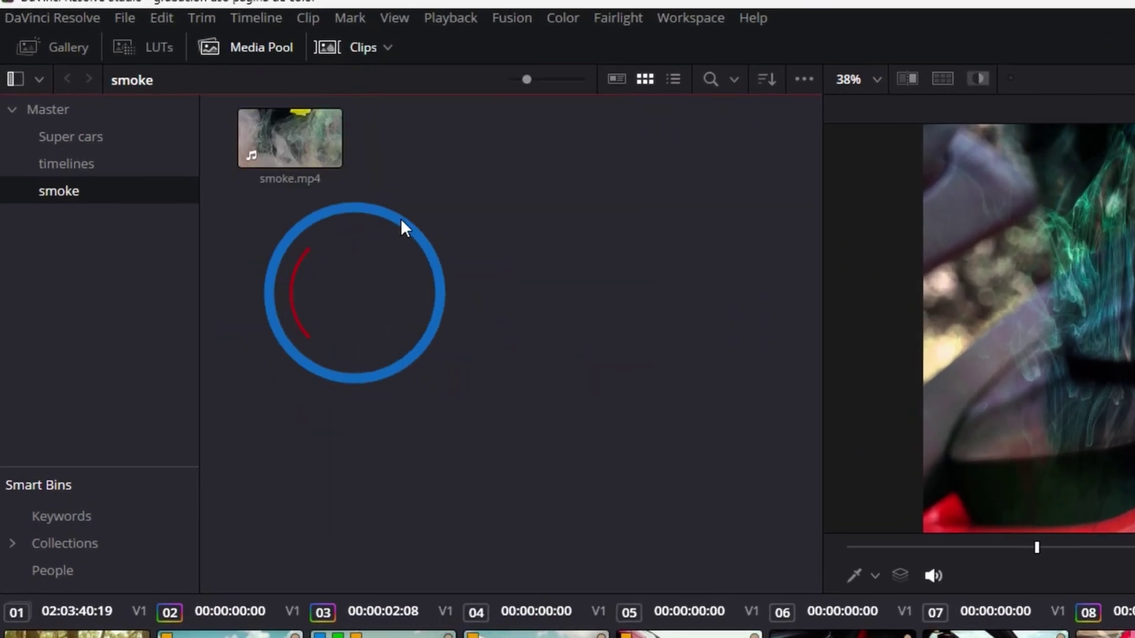
Filter the thumbnail timeline to graded clips, look through a few of them, and restore all clips.
{"action": "left_click", "coordinate": [384, 47]}
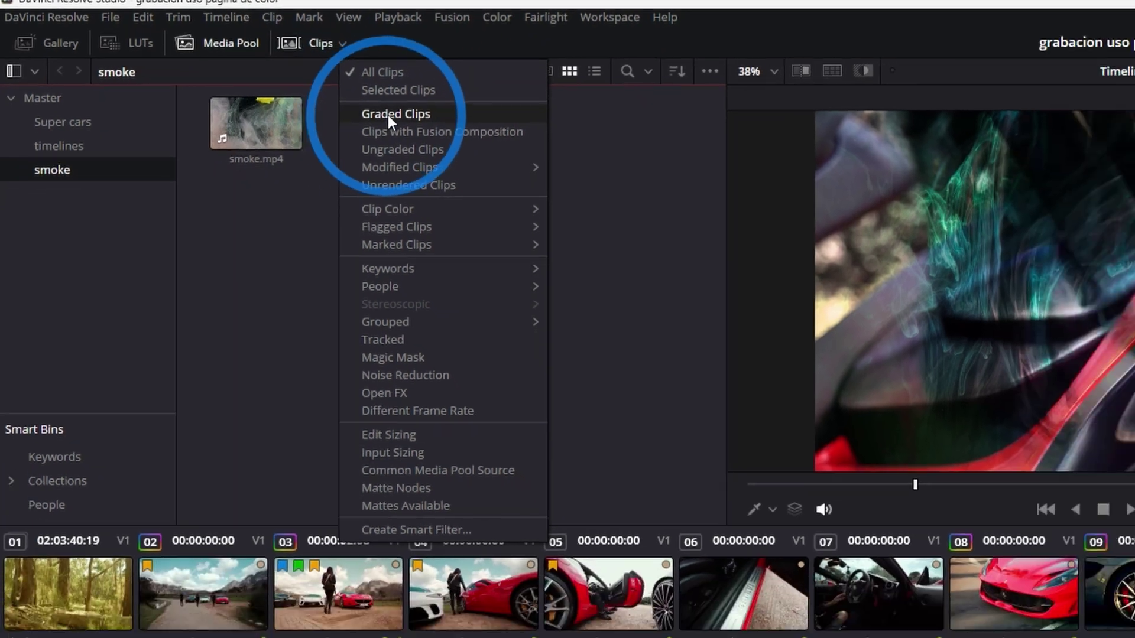
{"action": "left_click", "coordinate": [438, 127]}
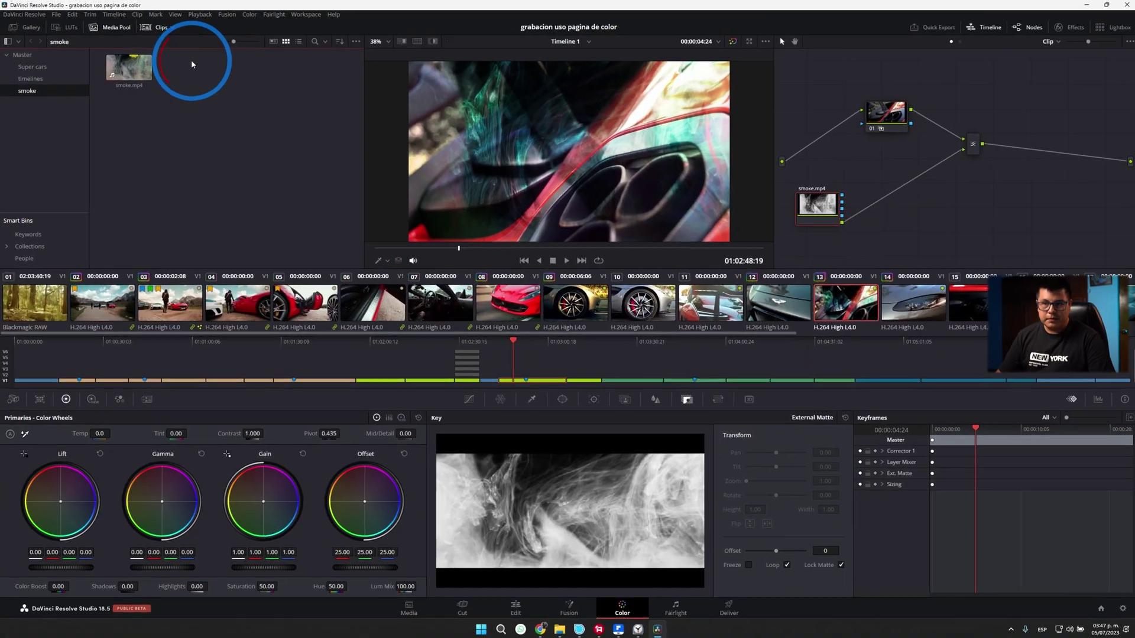
{"action": "left_click", "coordinate": [294, 300]}
{"action": "left_click", "coordinate": [222, 299]}
{"action": "left_click", "coordinate": [178, 300]}
{"action": "left_click", "coordinate": [166, 27]}
{"action": "left_click", "coordinate": [183, 43]}
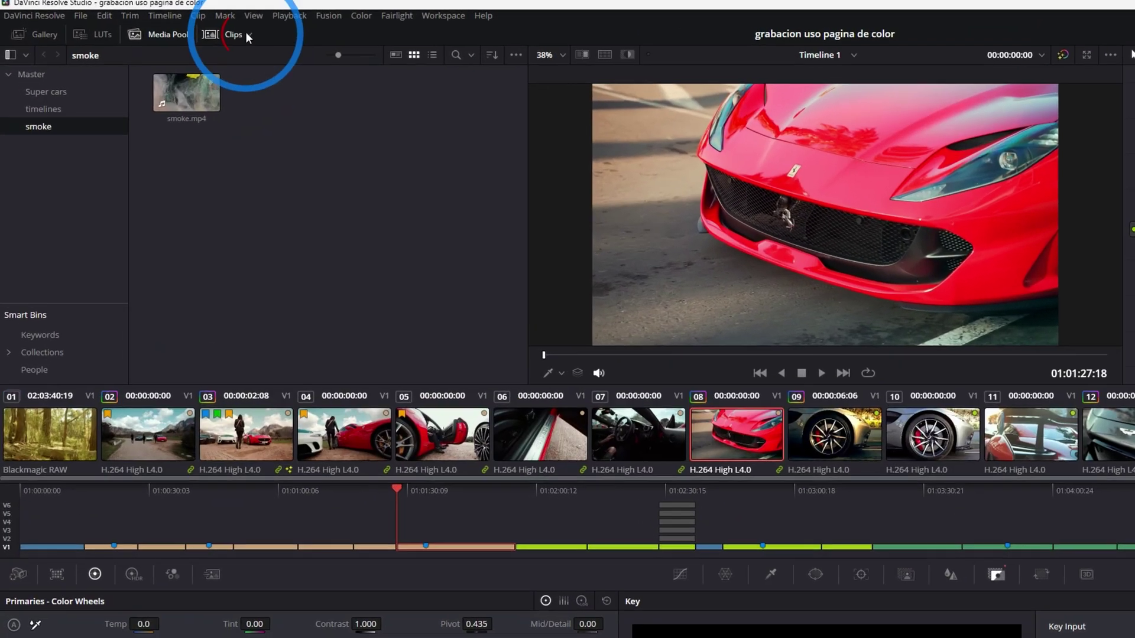
Show only the clips grouped under Ferrari and restore the full clip list.
{"action": "left_click", "coordinate": [246, 36]}
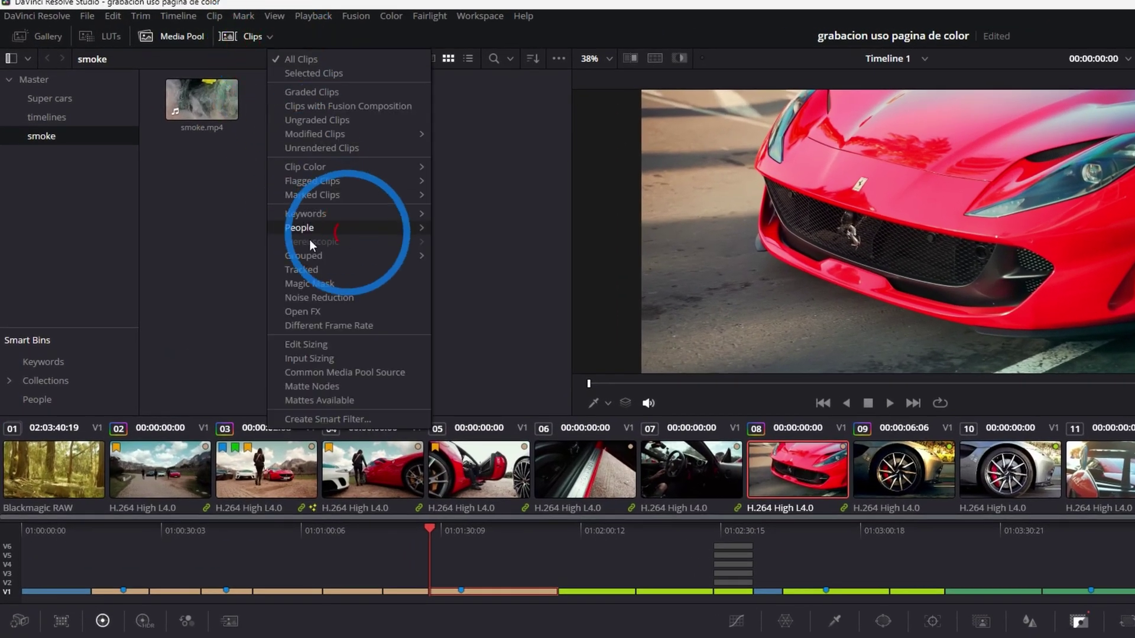
{"action": "left_click", "coordinate": [316, 243]}
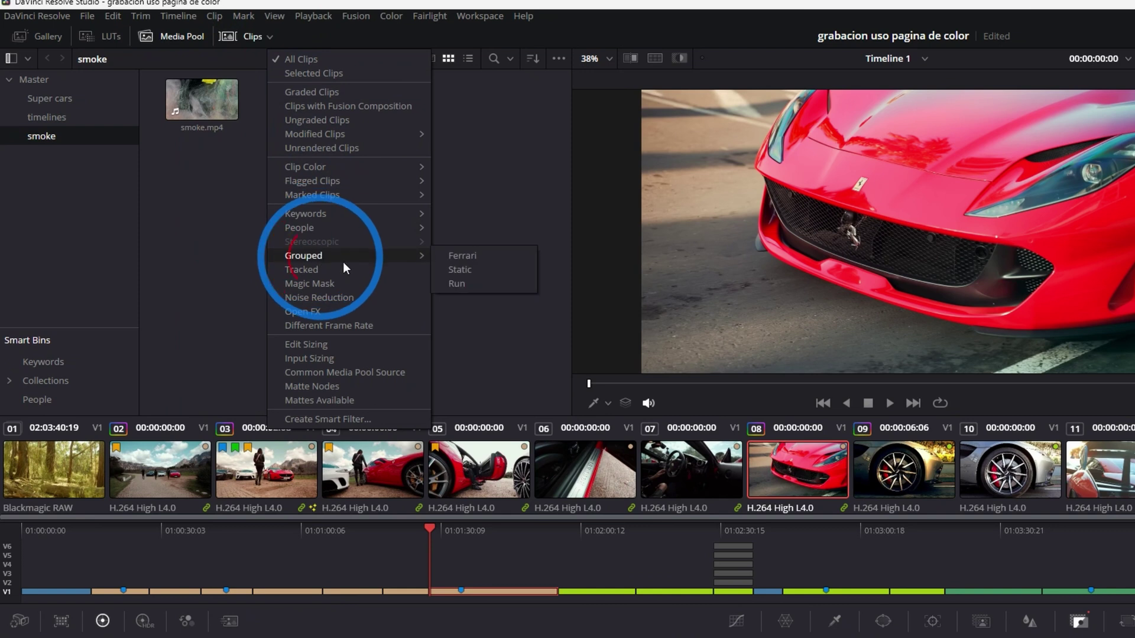
{"action": "left_click", "coordinate": [486, 258]}
{"action": "left_click", "coordinate": [253, 36]}
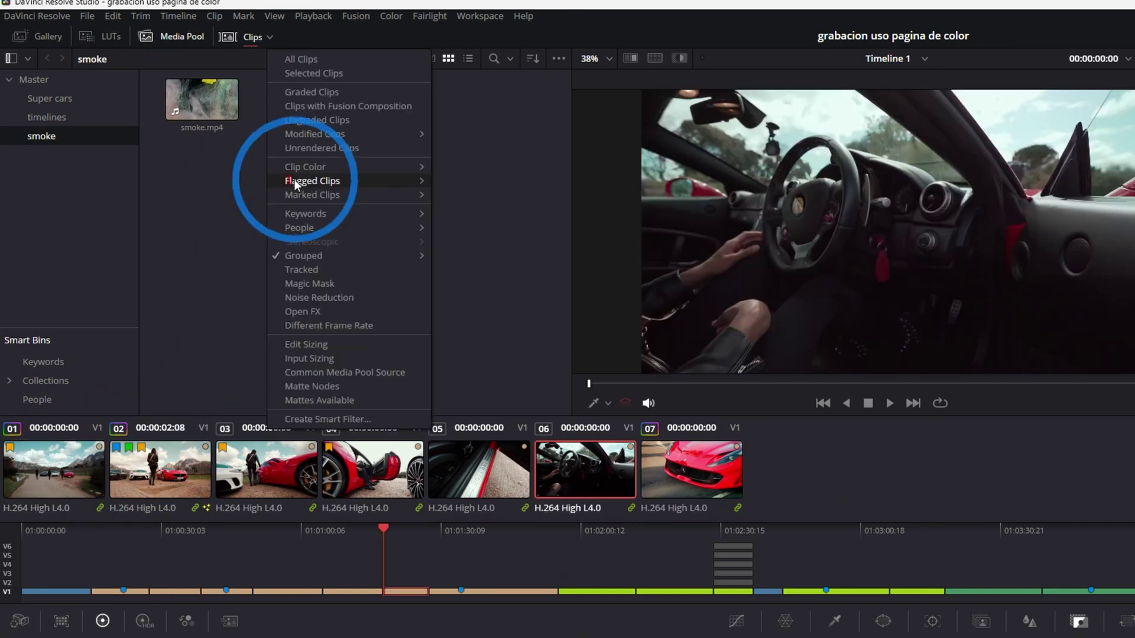
{"action": "mouse_move", "coordinate": [317, 186]}
{"action": "left_click", "coordinate": [301, 59]}
Filter the thumbnail timeline by a single clip color.
{"action": "left_click", "coordinate": [253, 36]}
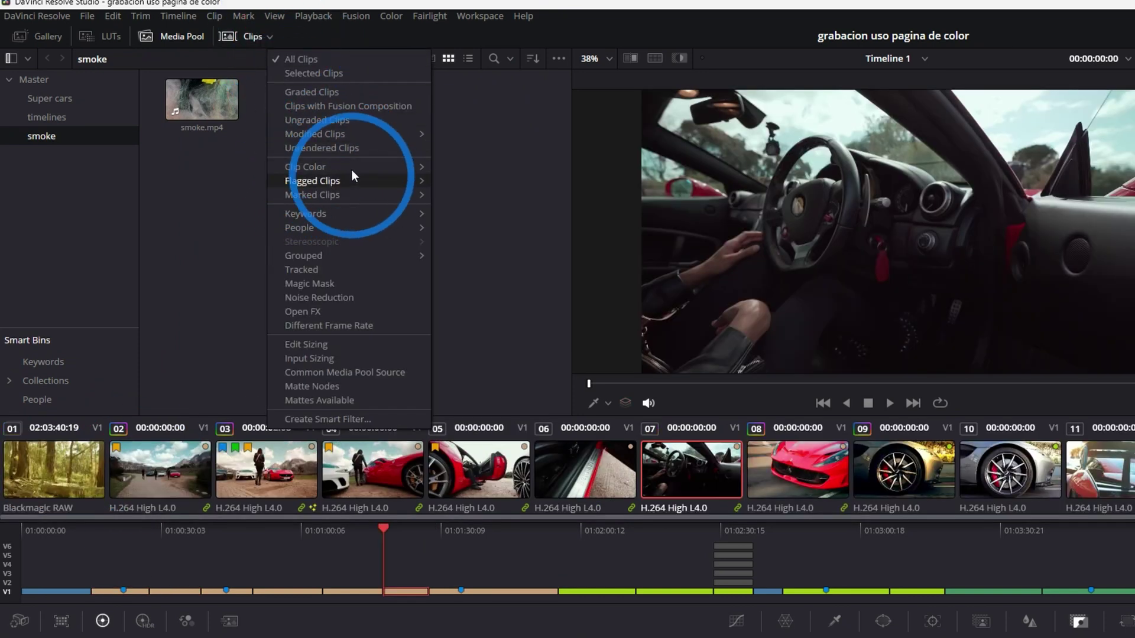
{"action": "mouse_move", "coordinate": [353, 168]}
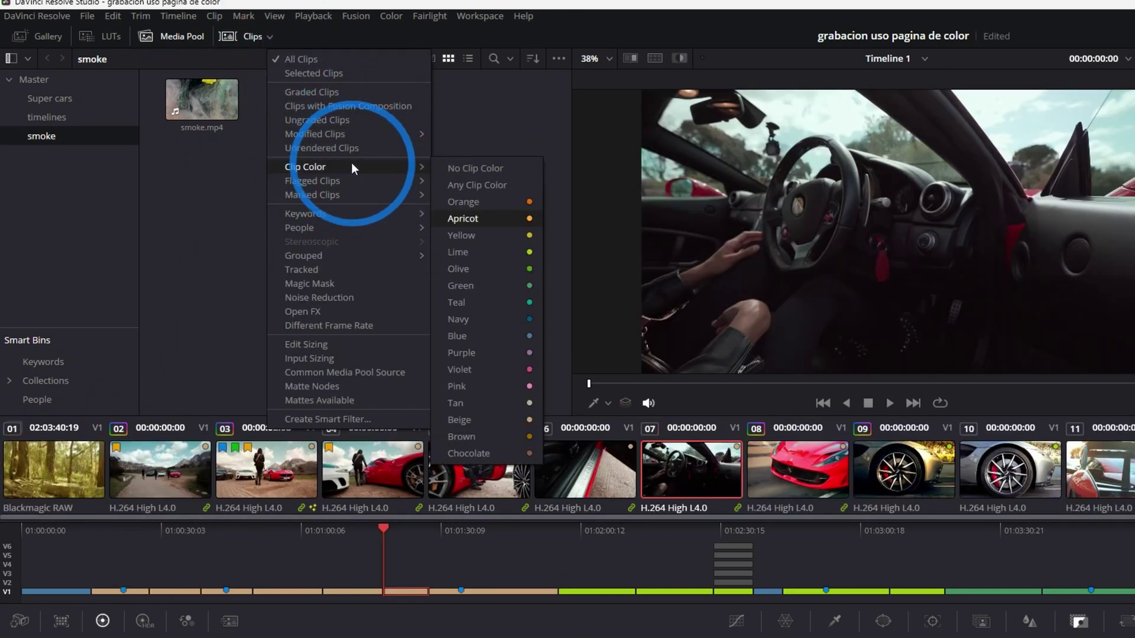
{"action": "left_click", "coordinate": [491, 303]}
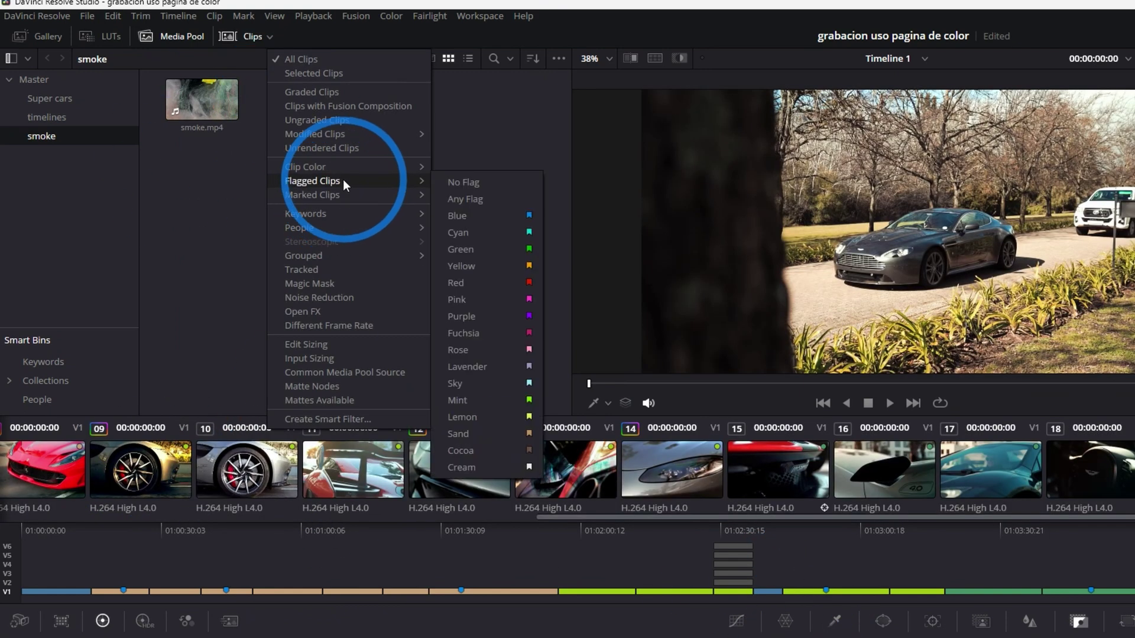
Show only the clips that use Magic Mask and check the first two.
{"action": "left_click", "coordinate": [325, 285]}
{"action": "left_click", "coordinate": [52, 470]}
{"action": "left_click", "coordinate": [160, 467]}
Filter the thumbnail timeline to tracked clips and scrub through the McLaren clip.
{"action": "left_click", "coordinate": [252, 37]}
{"action": "left_click", "coordinate": [317, 269]}
{"action": "left_click", "coordinate": [60, 470]}
{"action": "left_click", "coordinate": [742, 384]}
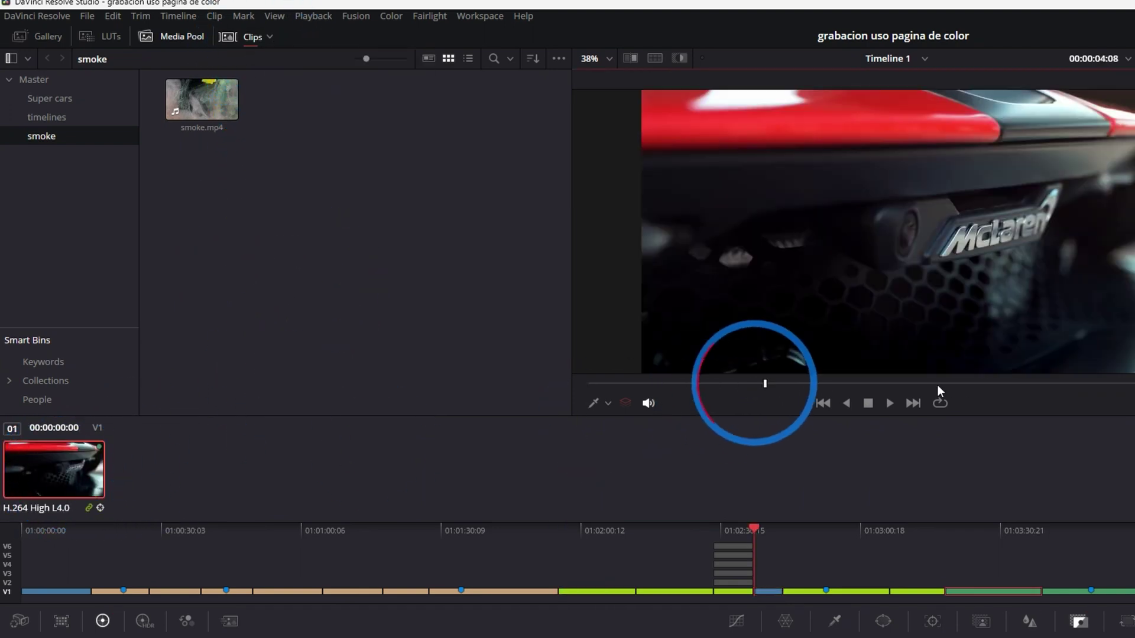
Review the remaining clip filters and show all clips again.
{"action": "left_click", "coordinate": [267, 39]}
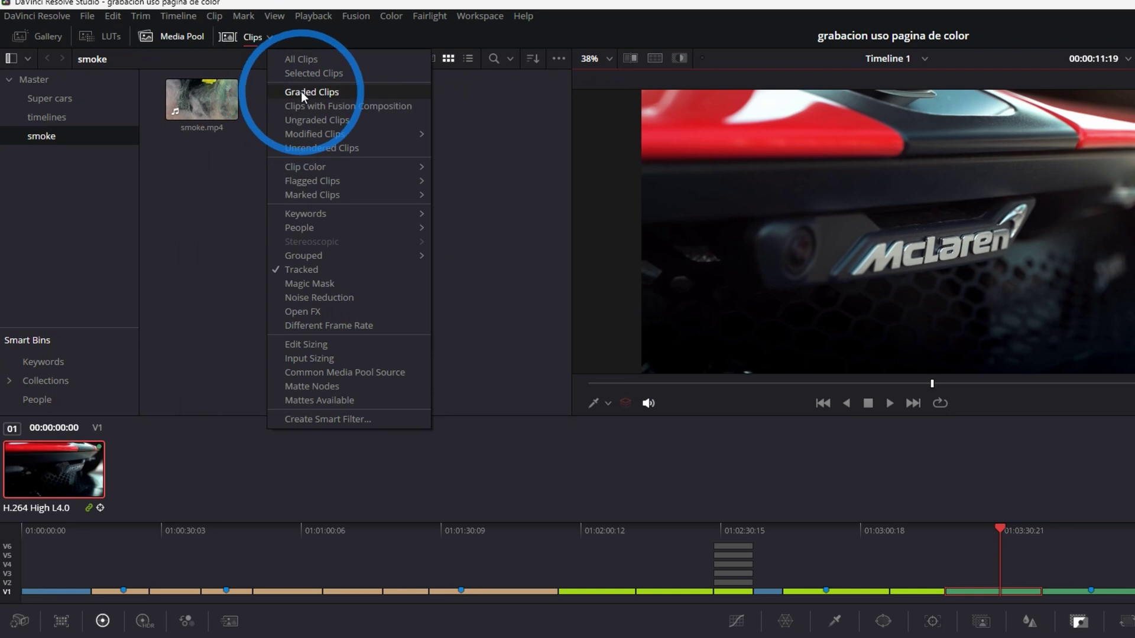
{"action": "left_click", "coordinate": [269, 36]}
{"action": "left_click", "coordinate": [271, 38]}
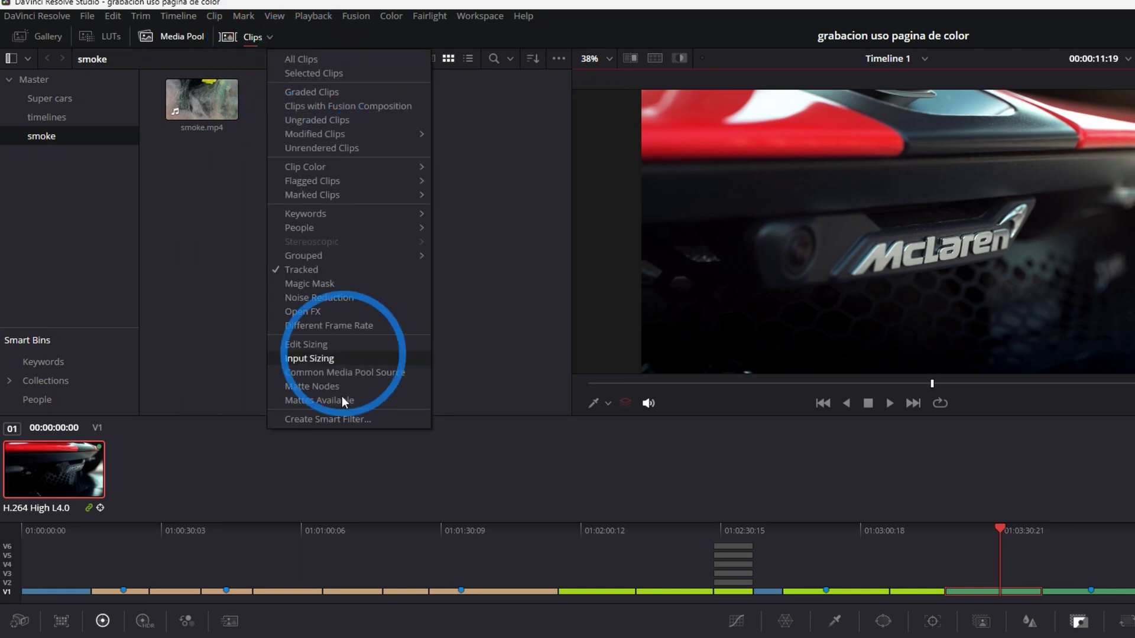
{"action": "left_click", "coordinate": [323, 387]}
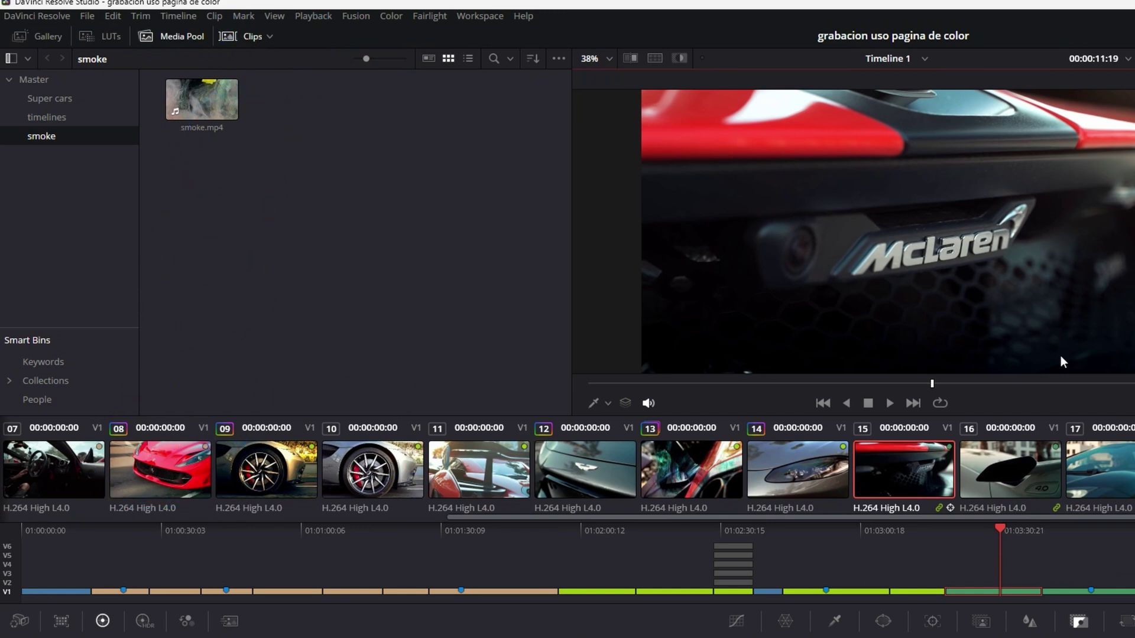
{"action": "left_click", "coordinate": [270, 37]}
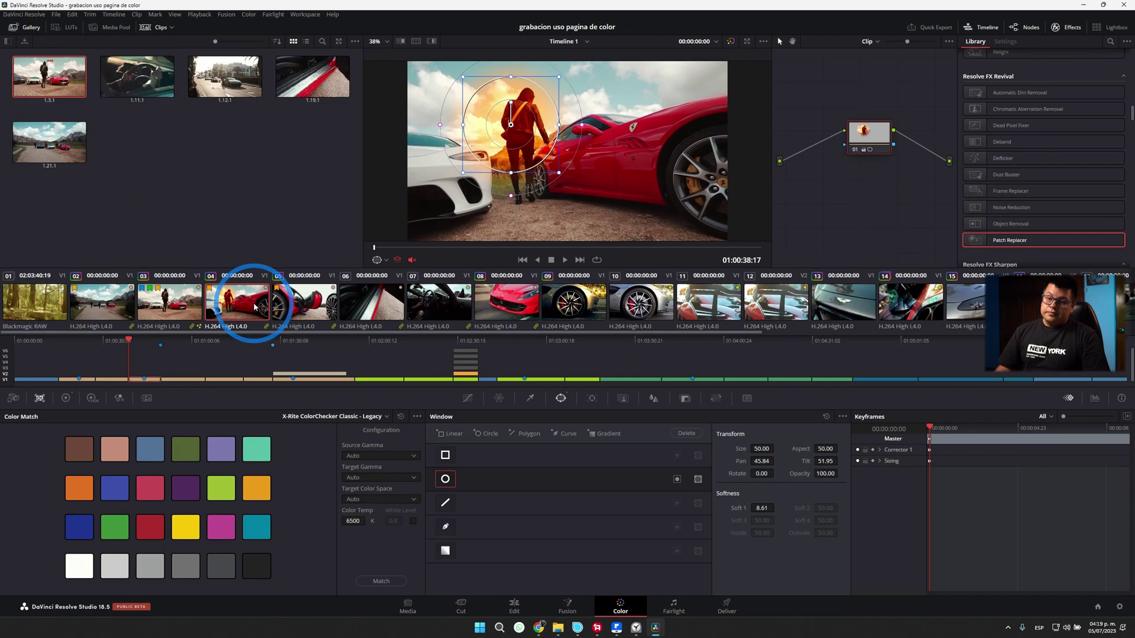
Look through clips 07, 06 and 05 and switch from Color Match to the Primaries color wheels.
{"action": "left_click", "coordinate": [431, 298]}
{"action": "left_click", "coordinate": [374, 298]}
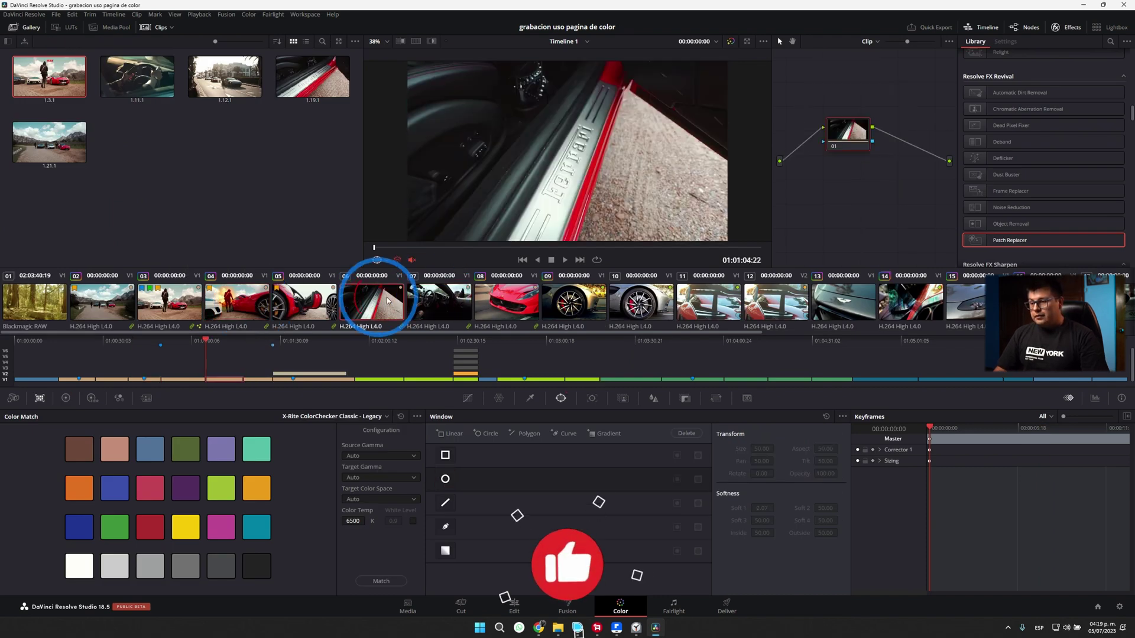
{"action": "left_click", "coordinate": [317, 298]}
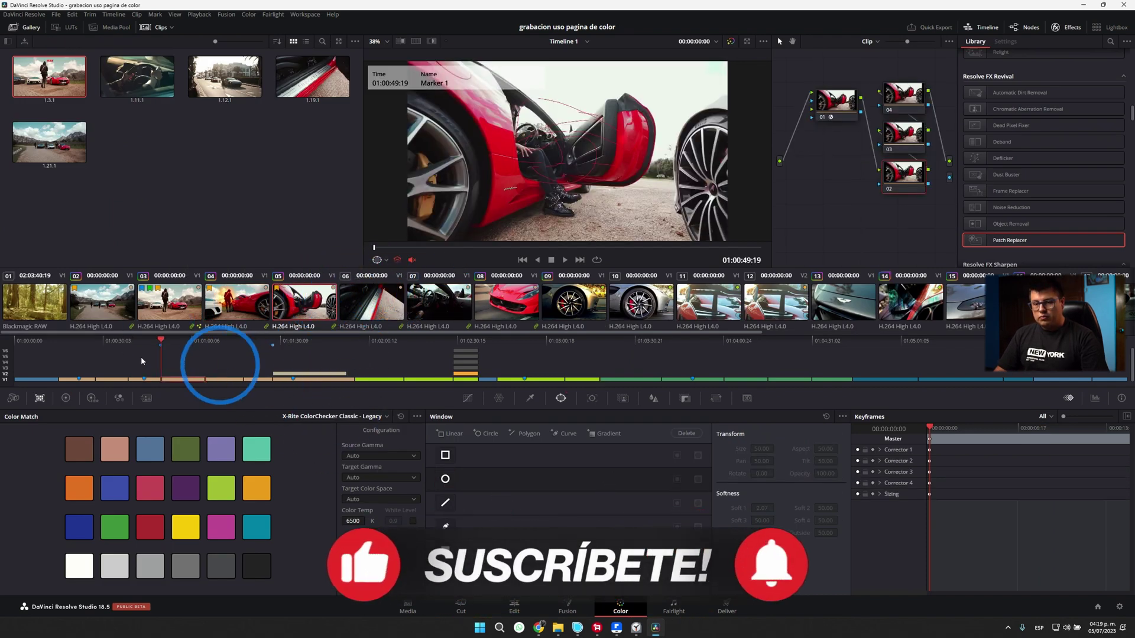
{"action": "left_click", "coordinate": [65, 398]}
{"action": "left_click", "coordinate": [371, 299]}
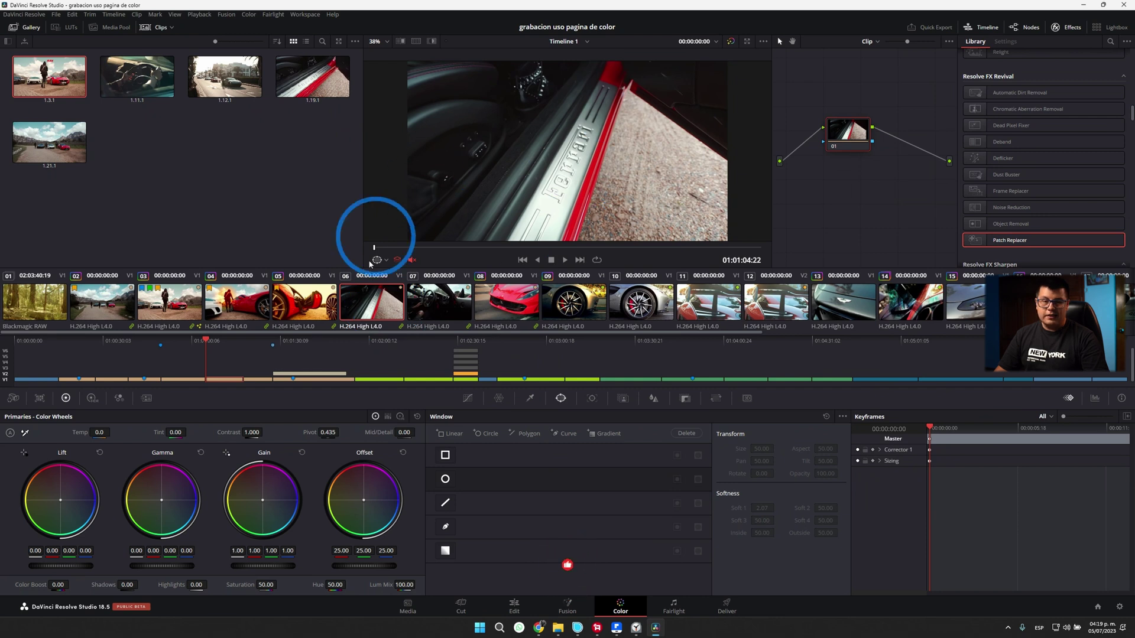
Copy the orange grade of clip 05 onto clip 06 and compare the two clips.
{"action": "middle_click", "coordinate": [314, 308]}
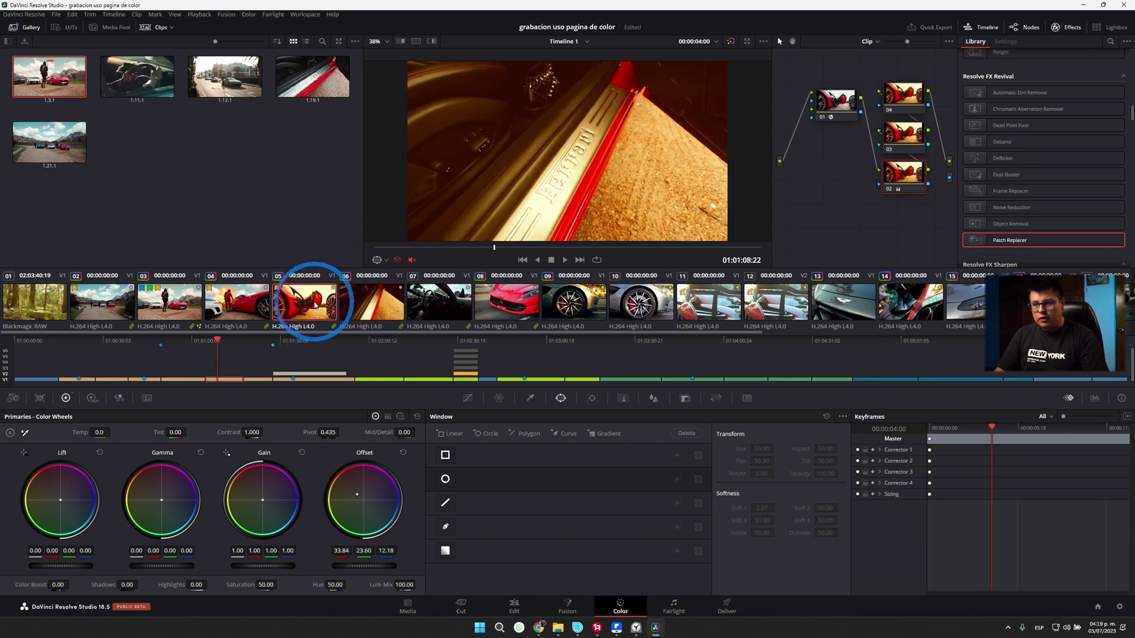
{"action": "left_click", "coordinate": [315, 305]}
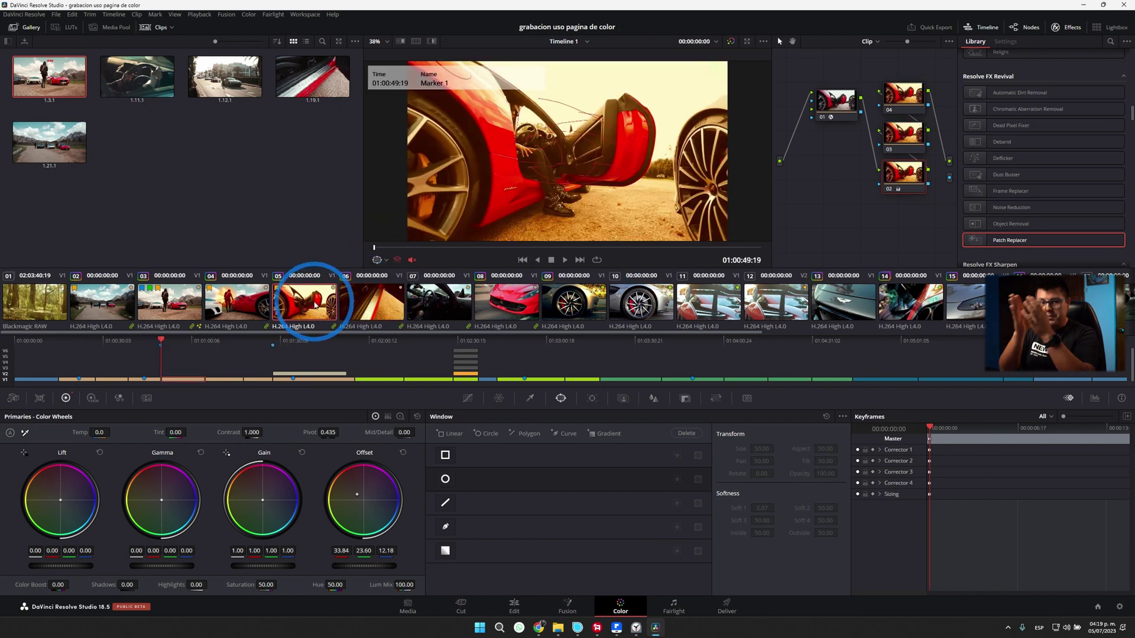
{"action": "left_click", "coordinate": [363, 302]}
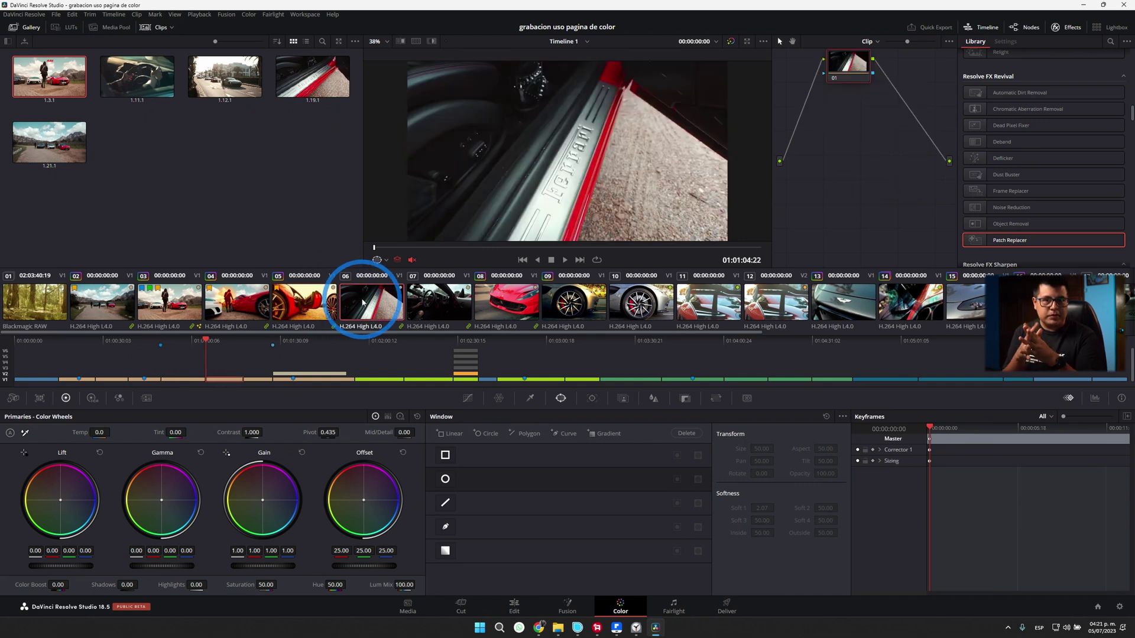
Check clips 03 and 04, and scrub clip 03 to see how the red title follows the walking woman.
{"action": "left_click", "coordinate": [185, 303]}
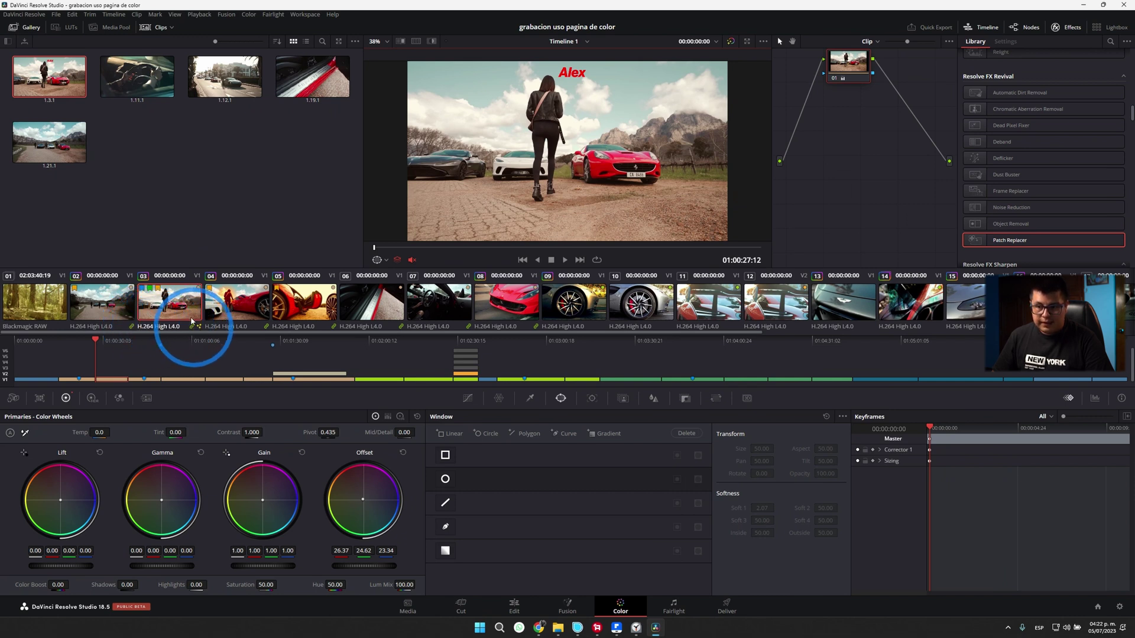
{"action": "left_click", "coordinate": [227, 305]}
{"action": "left_click", "coordinate": [174, 300]}
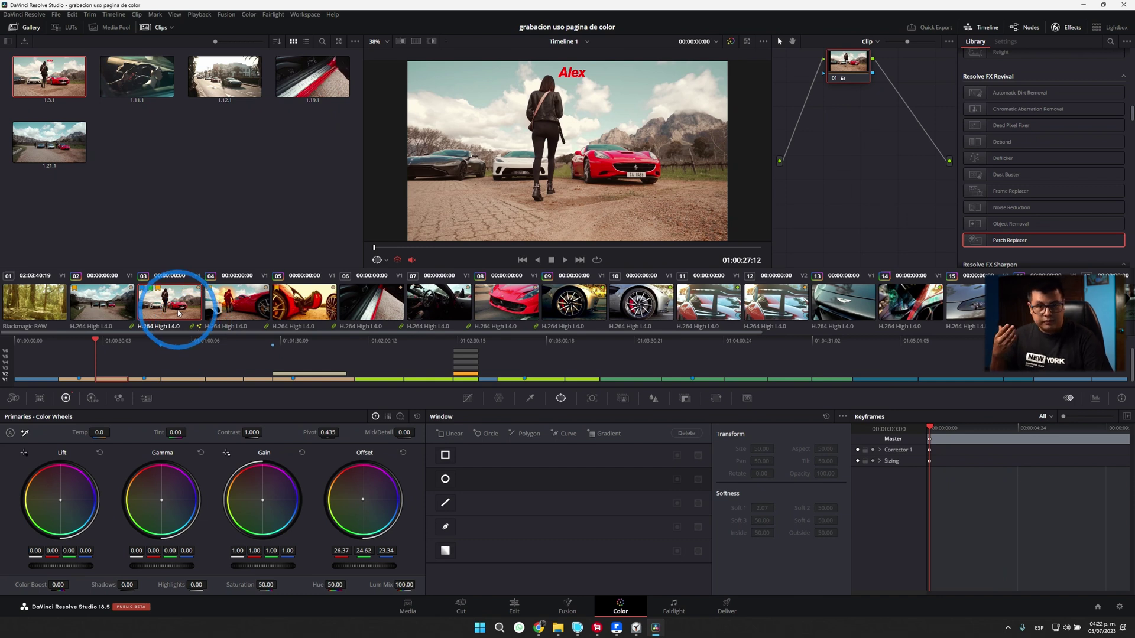
{"action": "left_click", "coordinate": [573, 82]}
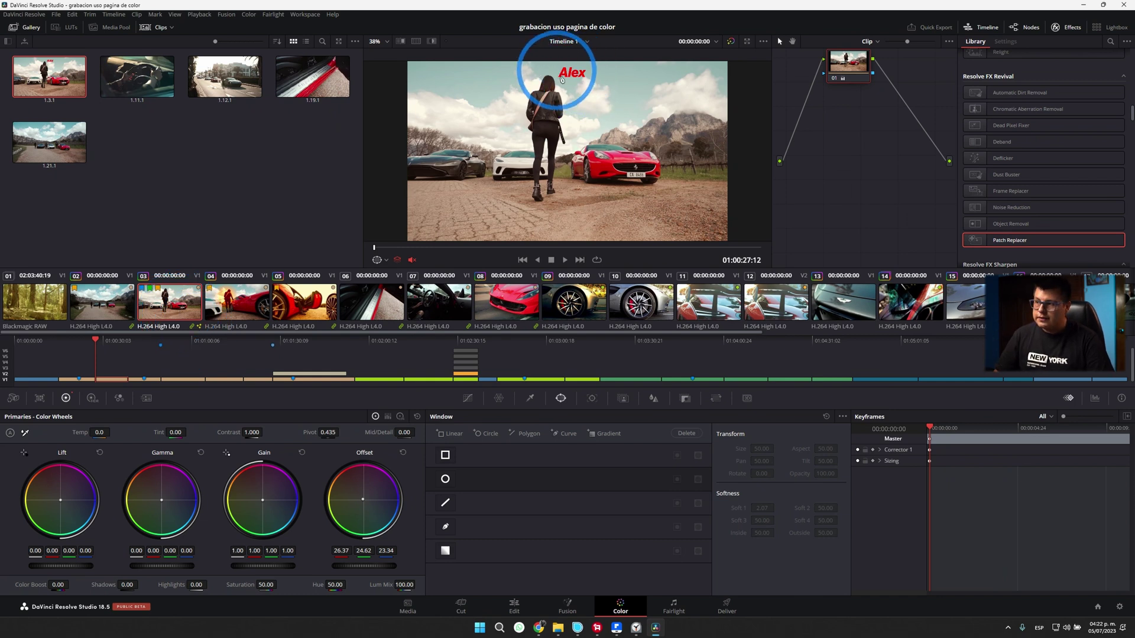
{"action": "left_click_drag", "start_coordinate": [391, 244], "coordinate": [650, 247]}
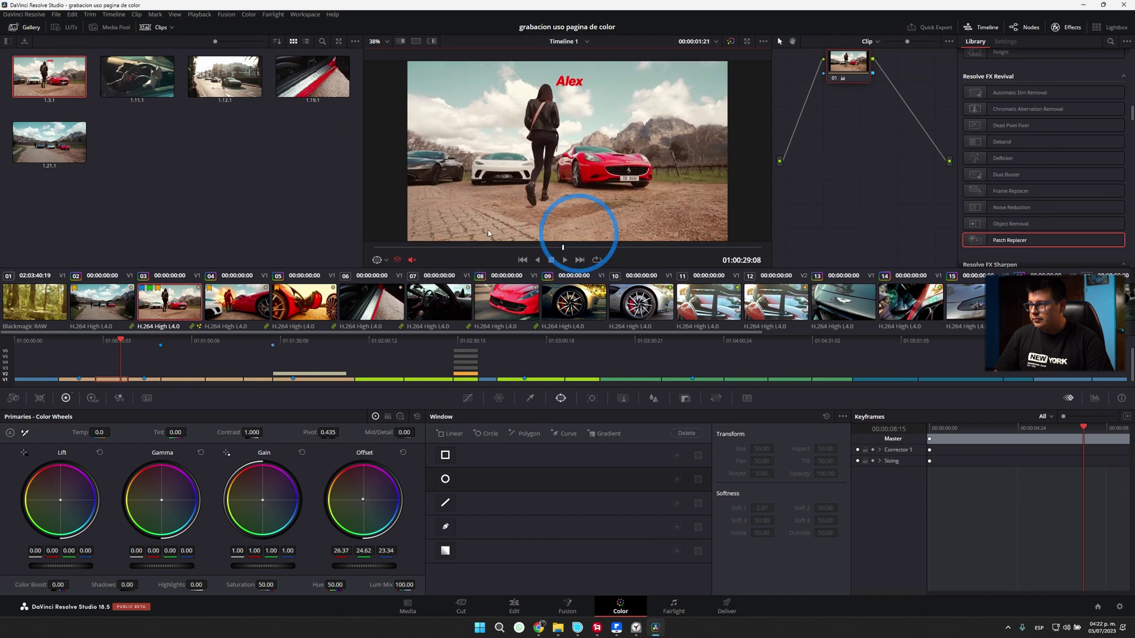
Open Quick Export and look at the TikTok and Presentations presets.
{"action": "left_click", "coordinate": [928, 29]}
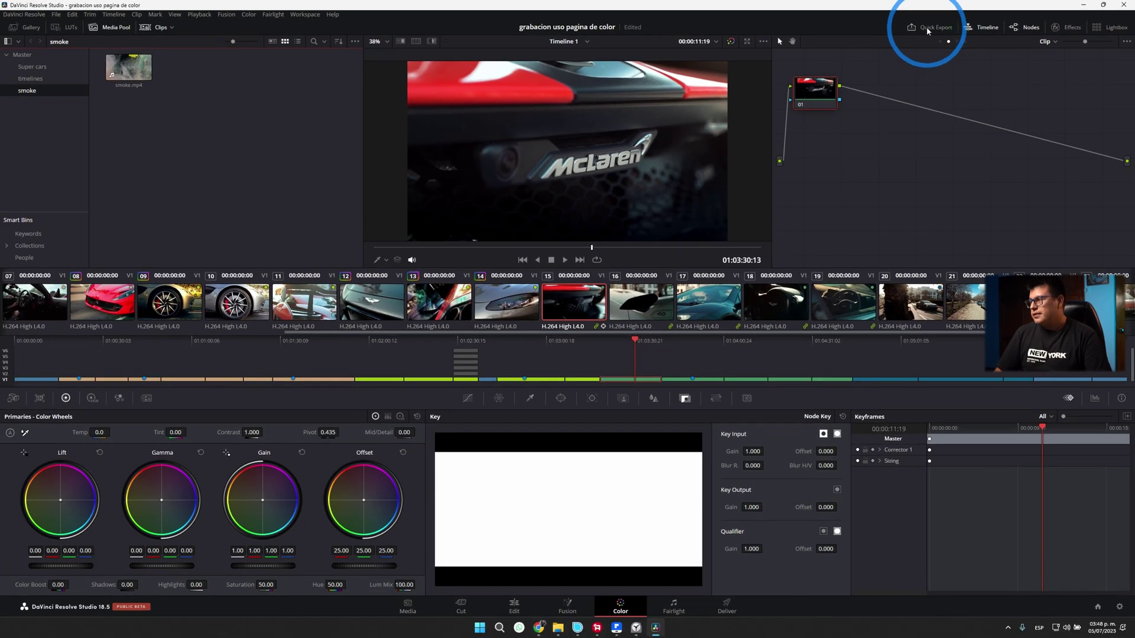
{"action": "left_click", "coordinate": [927, 27]}
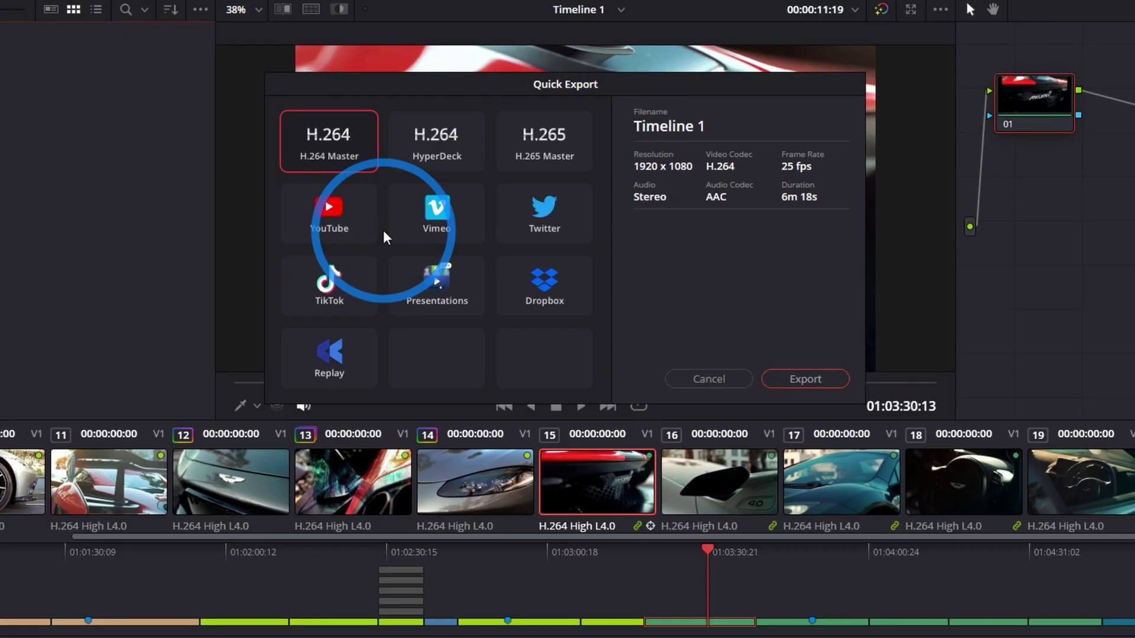
{"action": "left_click", "coordinate": [447, 324]}
{"action": "left_click", "coordinate": [361, 373]}
{"action": "left_click", "coordinate": [233, 375]}
{"action": "left_click", "coordinate": [388, 367]}
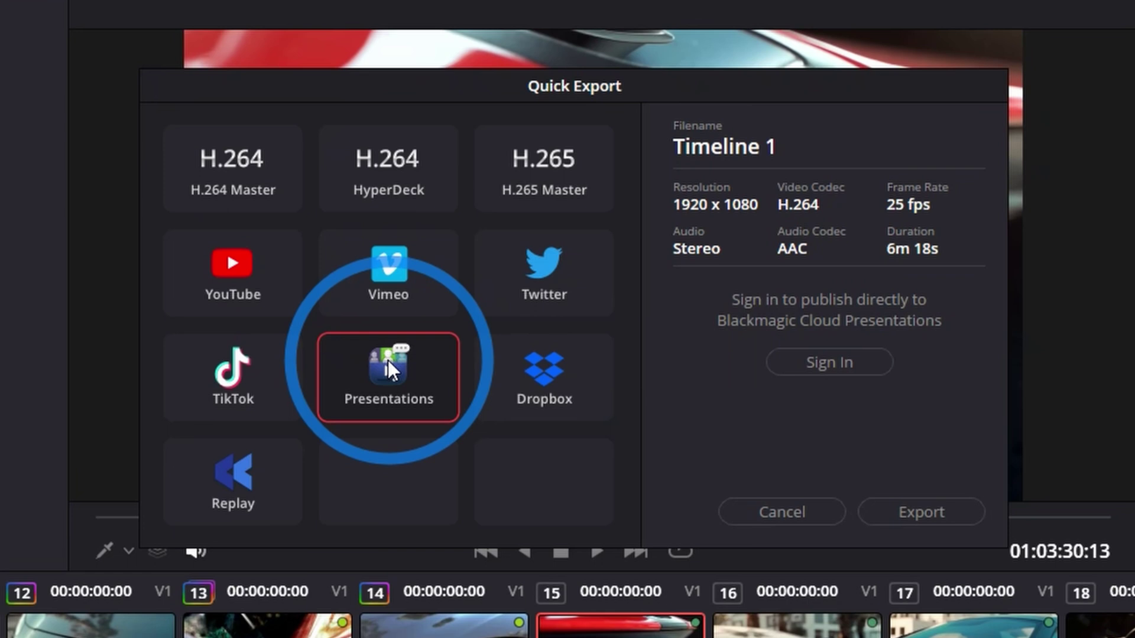
Compare the H.264 Master, HyperDeck, Presentations and Replay presets in Quick Export.
{"action": "left_click", "coordinate": [230, 174]}
{"action": "left_click", "coordinate": [361, 168]}
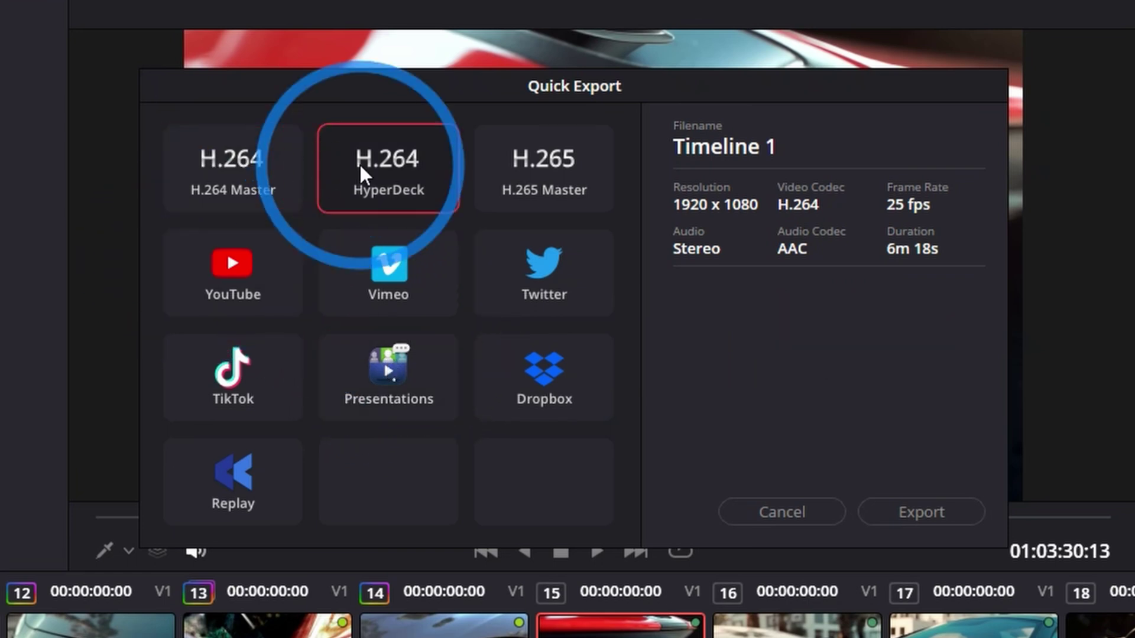
{"action": "left_click", "coordinate": [393, 385]}
{"action": "left_click", "coordinate": [244, 477]}
{"action": "left_click", "coordinate": [369, 402]}
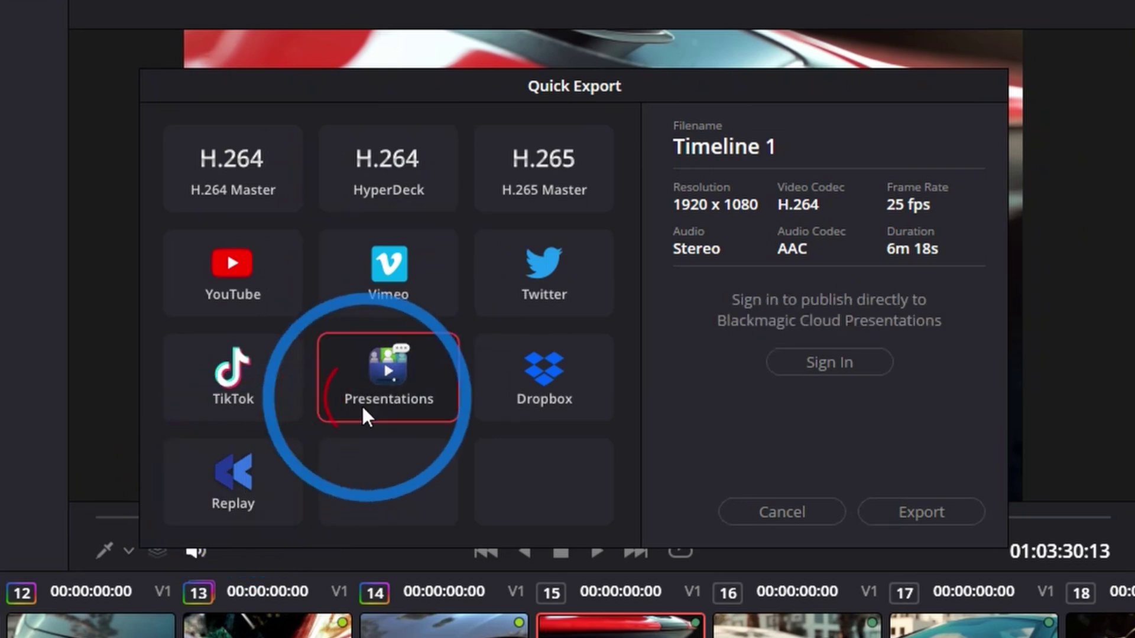
{"action": "left_click", "coordinate": [266, 489]}
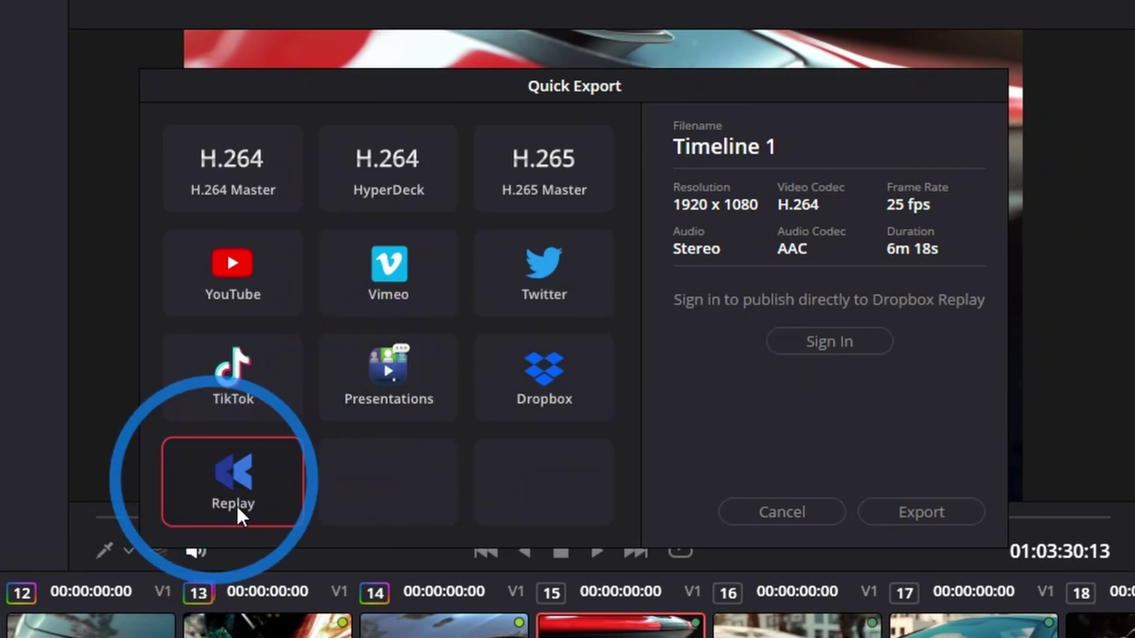
{"action": "left_click", "coordinate": [420, 369]}
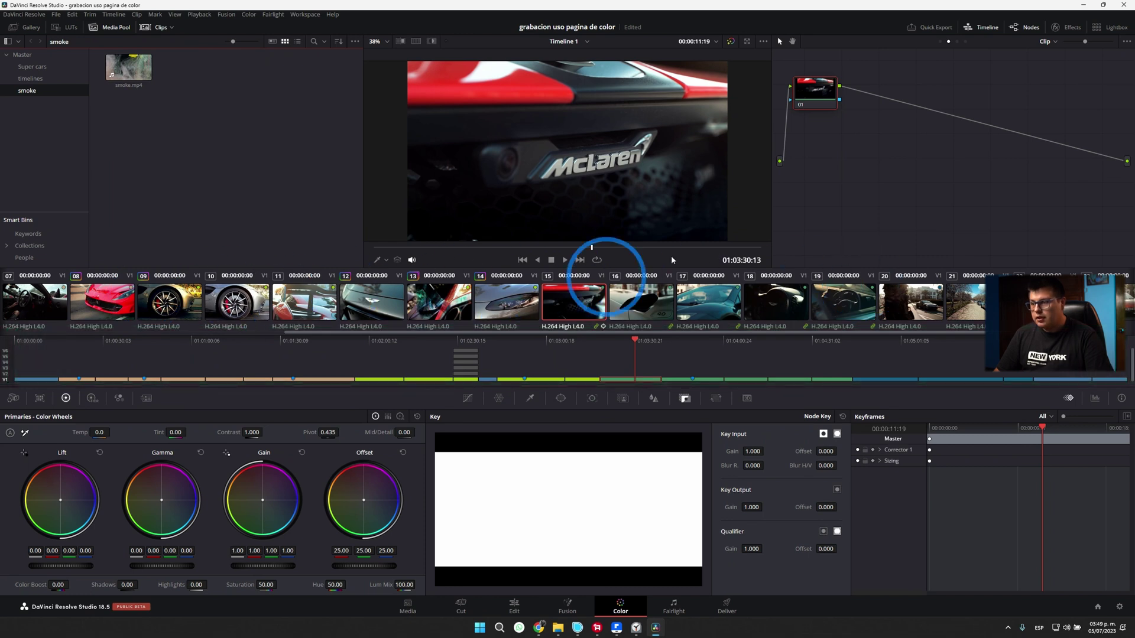
Jump between clips across the mini timeline, ending on the red Ferrari clip 08.
{"action": "left_click", "coordinate": [205, 364]}
{"action": "left_click", "coordinate": [918, 374]}
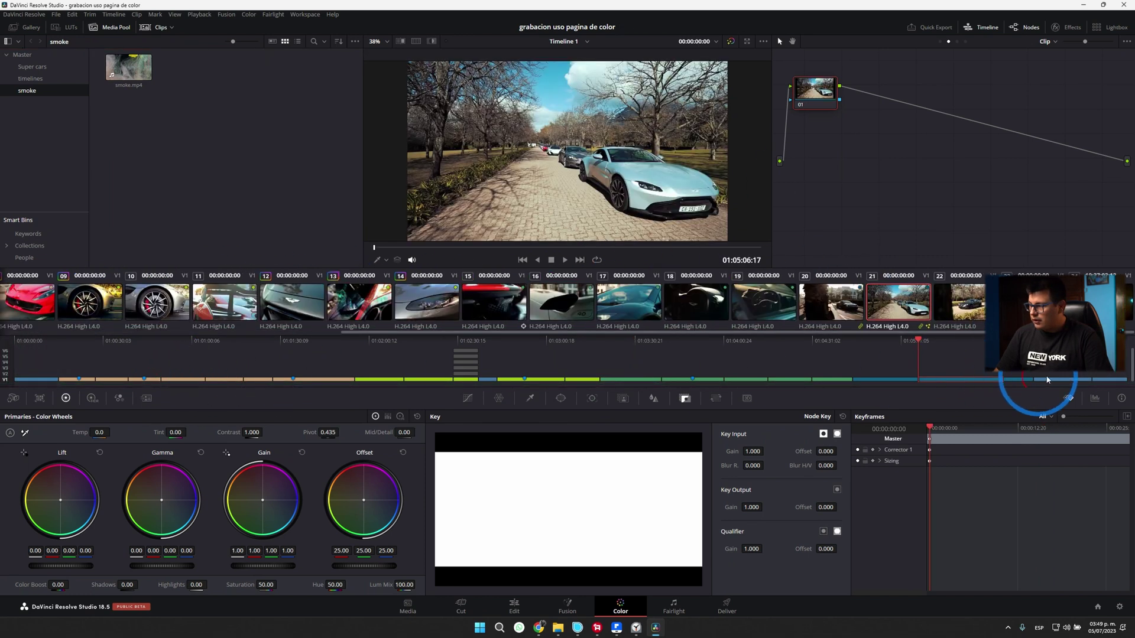
{"action": "left_click", "coordinate": [708, 378]}
{"action": "left_click", "coordinate": [373, 380]}
{"action": "left_click", "coordinate": [313, 380]}
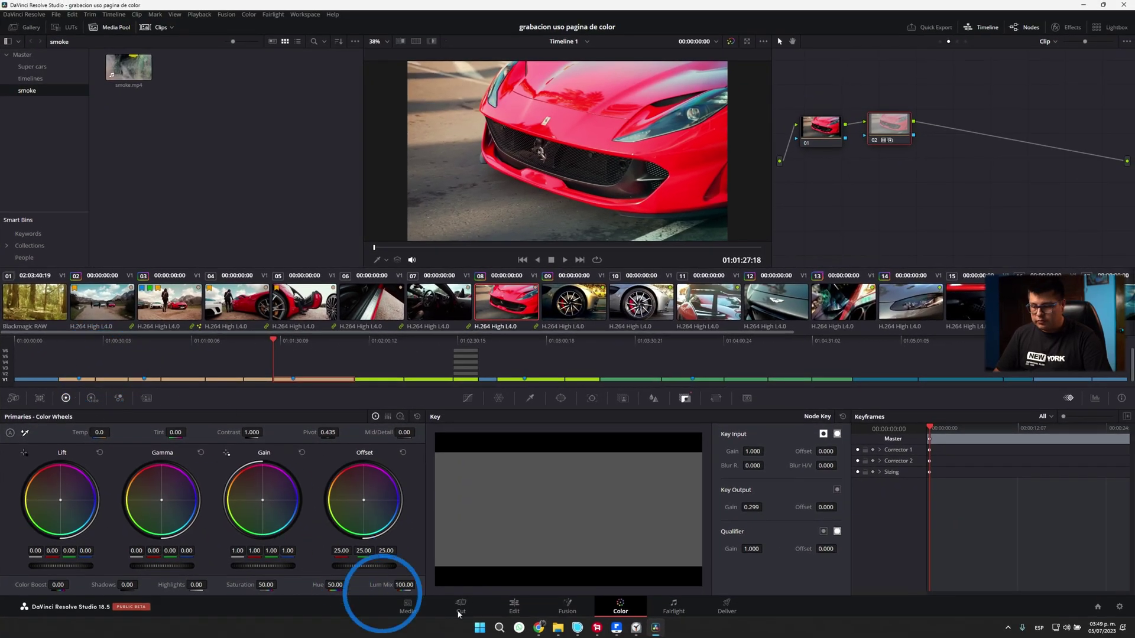
Check the stacked video tracks on the Edit page, and select the V8 and V5 clips in the Color page's mini timeline.
{"action": "left_click", "coordinate": [514, 607]}
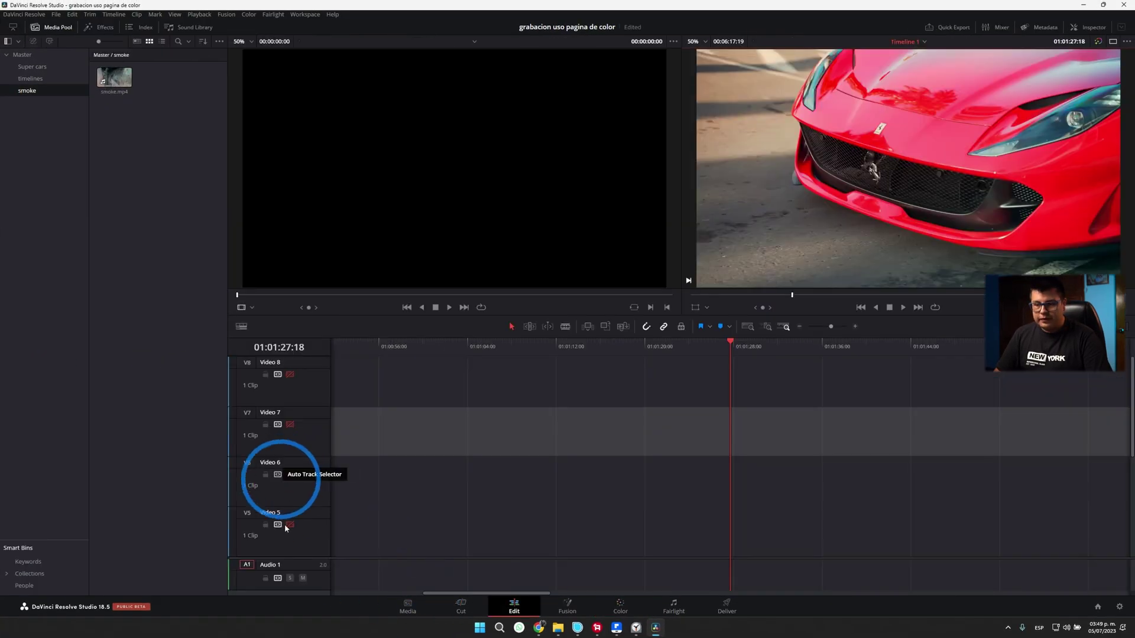
{"action": "scroll", "coordinate": [288, 477], "scroll_direction": "down", "scroll_amount": 5}
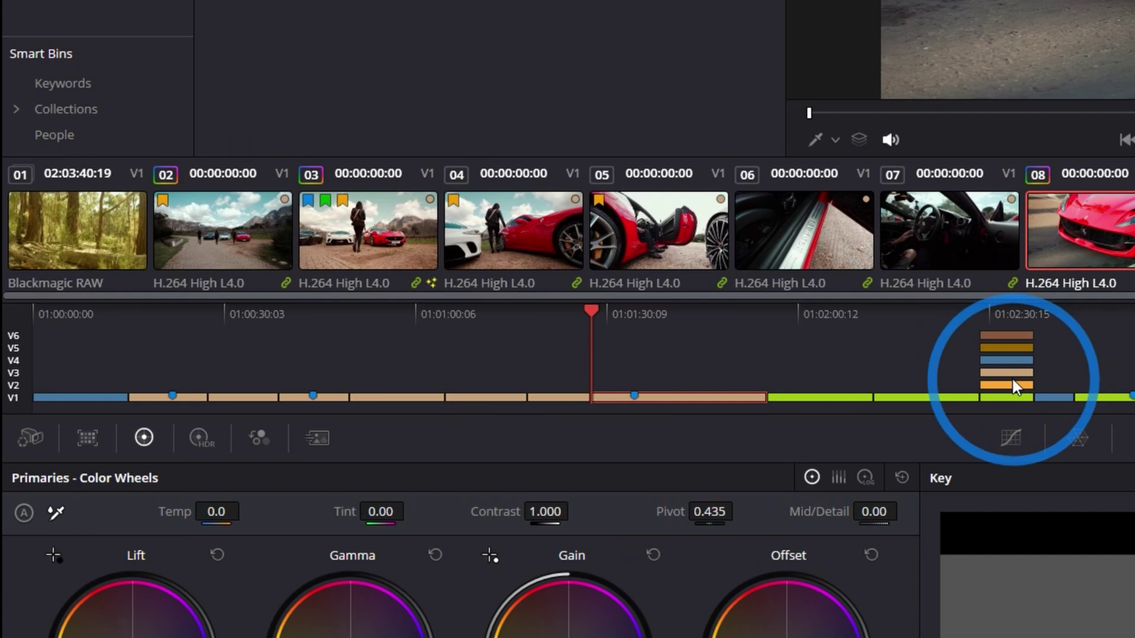
{"action": "scroll", "coordinate": [1013, 362], "scroll_direction": "up", "scroll_amount": 2}
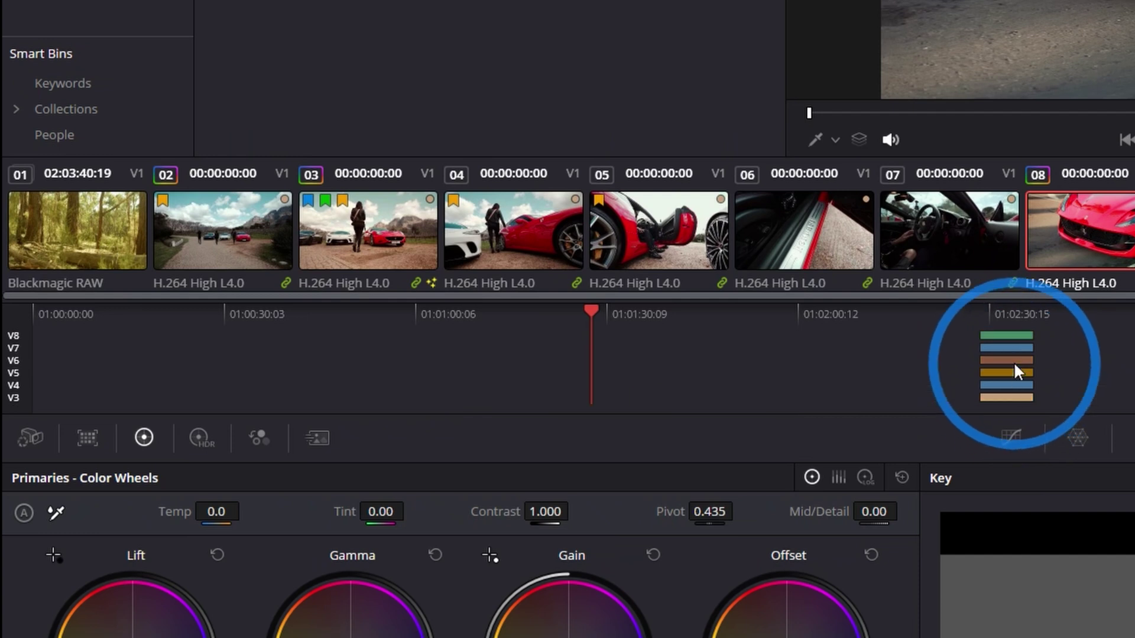
{"action": "left_click", "coordinate": [1005, 338]}
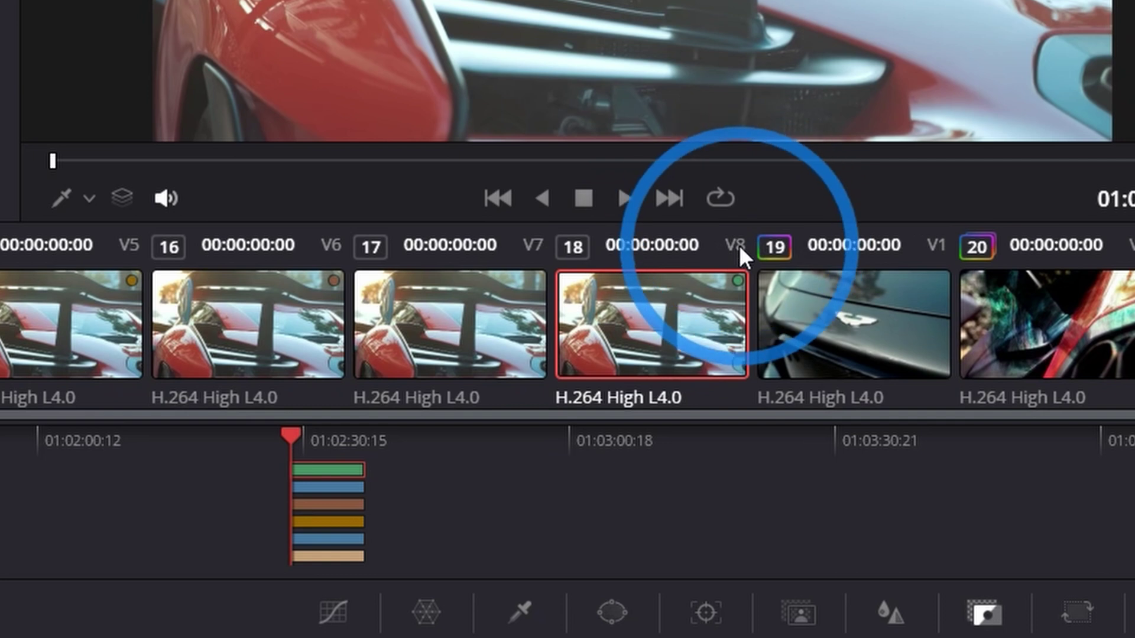
{"action": "left_click", "coordinate": [328, 521]}
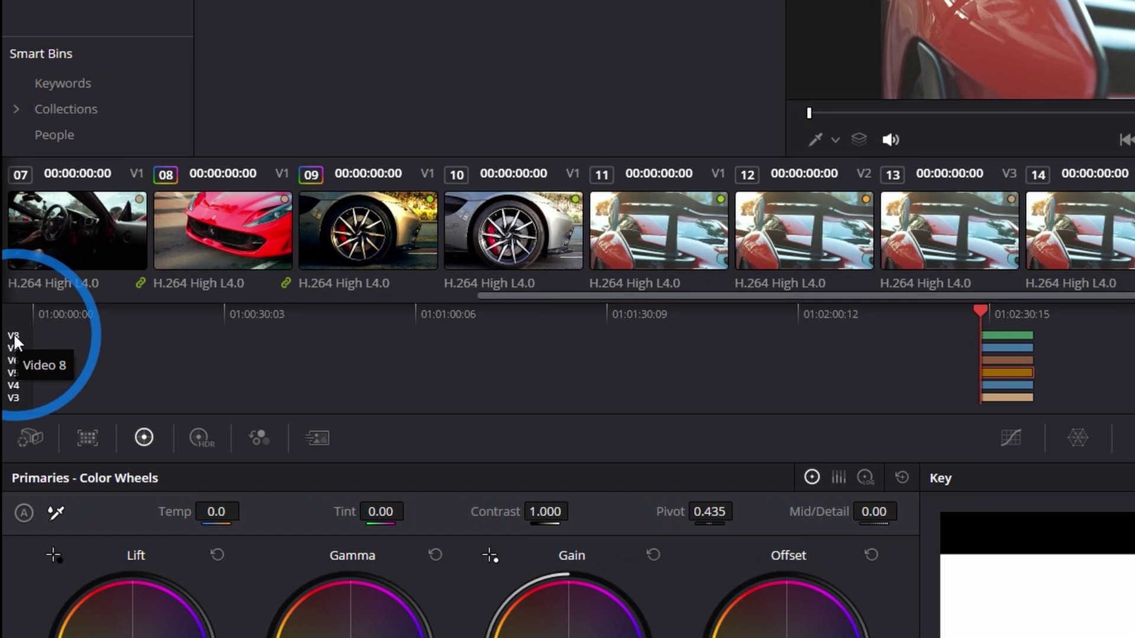
Disable video tracks V8 through V2 in the mini timeline.
{"action": "left_click", "coordinate": [13, 335]}
{"action": "left_click", "coordinate": [13, 347]}
{"action": "left_click", "coordinate": [13, 360]}
{"action": "left_click", "coordinate": [13, 373]}
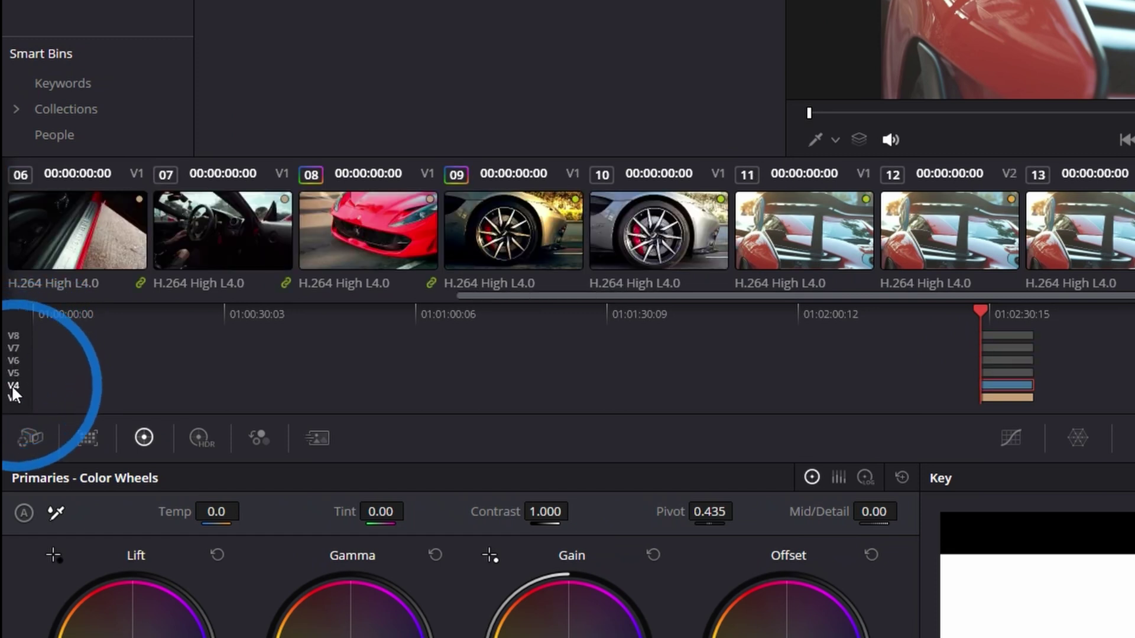
{"action": "left_click", "coordinate": [13, 385]}
{"action": "left_click", "coordinate": [15, 397]}
{"action": "scroll", "coordinate": [133, 361], "scroll_direction": "down", "scroll_amount": 2}
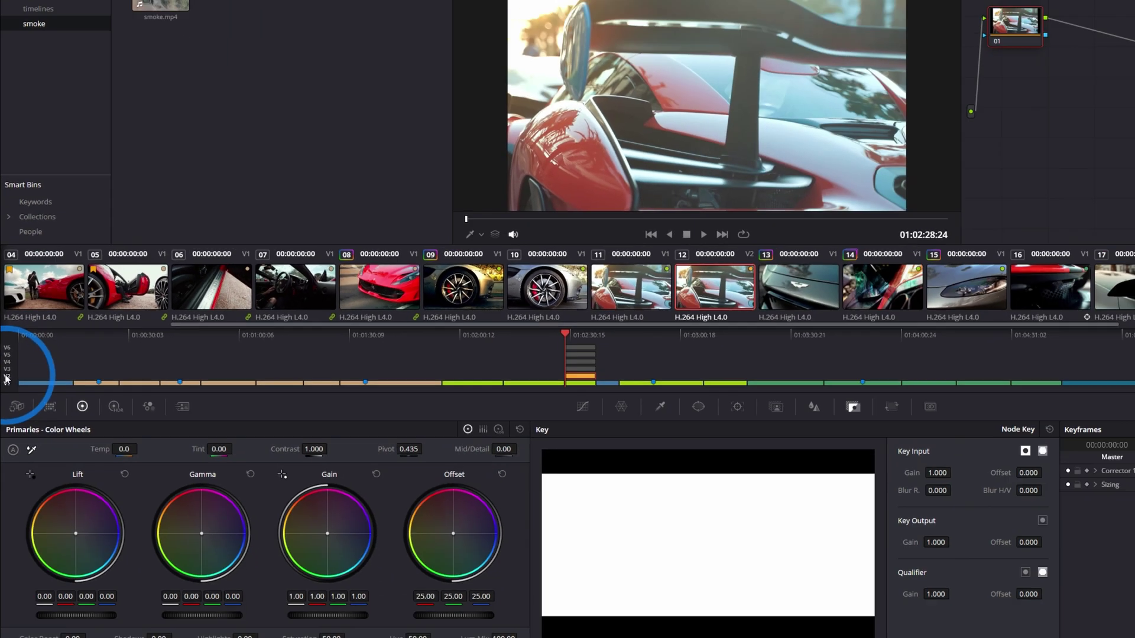
{"action": "left_click", "coordinate": [14, 385]}
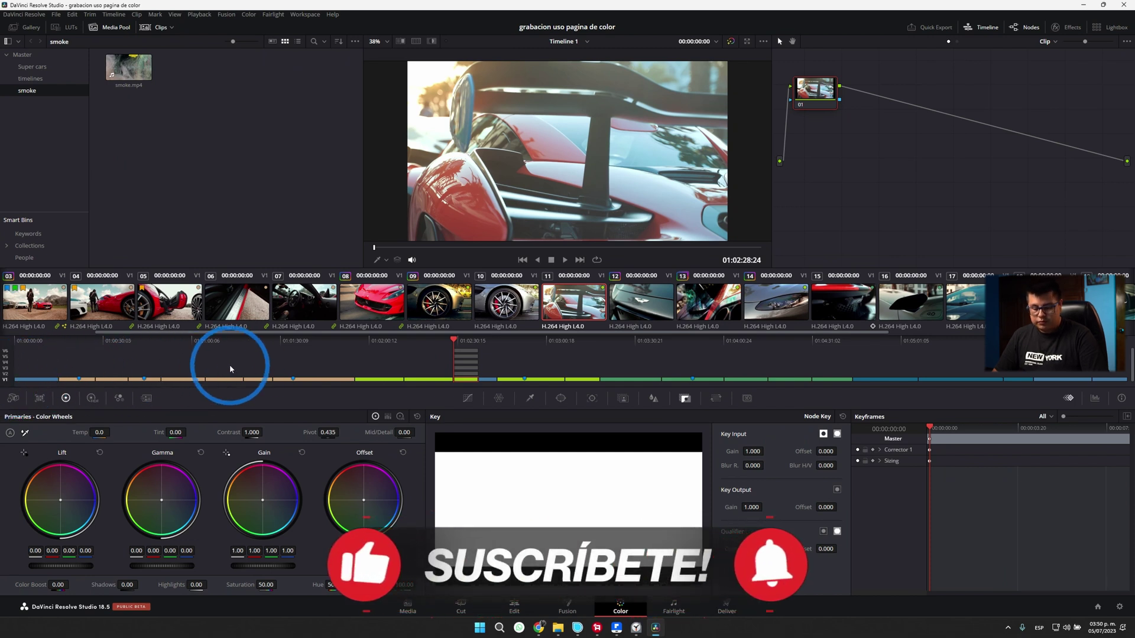
Enable video track V5 and check it on the Edit page before returning to the Color page.
{"action": "left_click", "coordinate": [5, 356]}
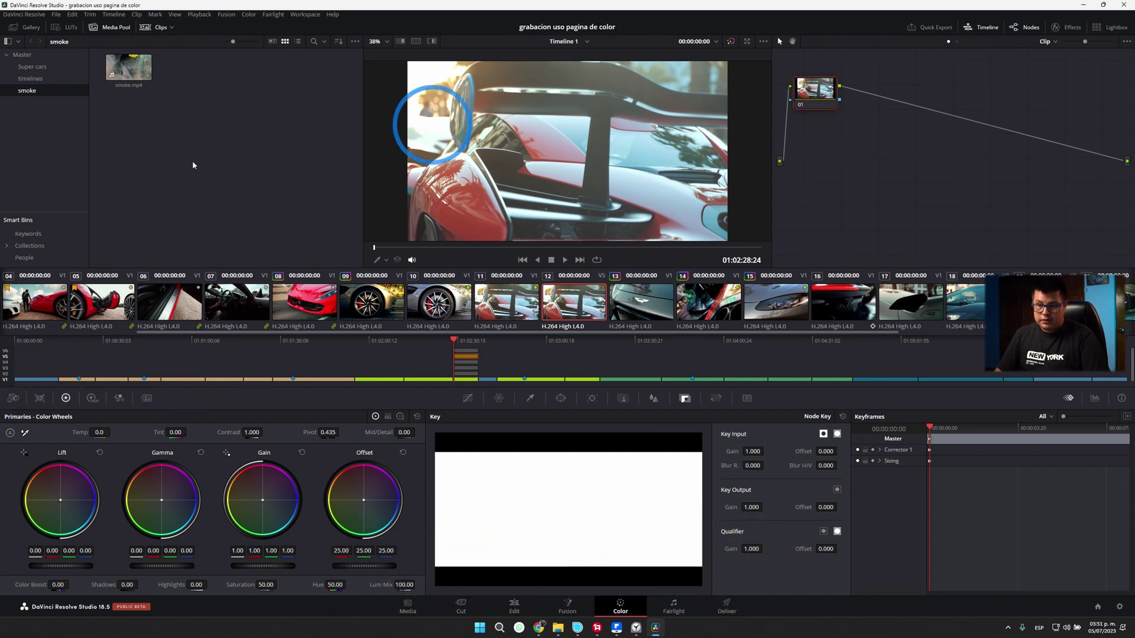
{"action": "key", "text": "shift+4"}
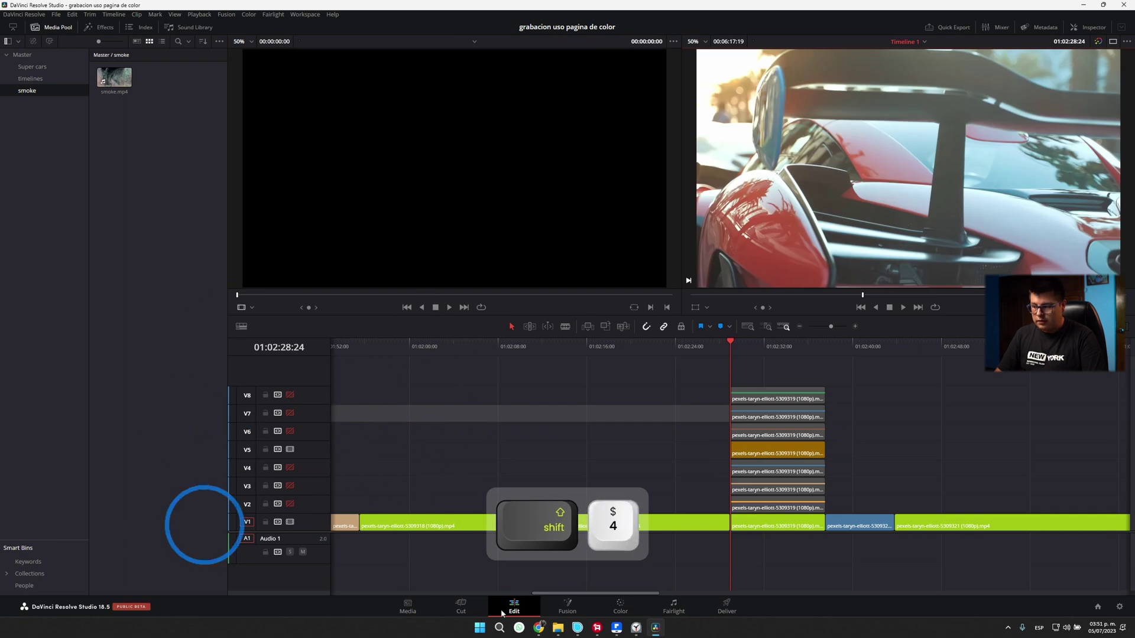
{"action": "key", "text": "shift+6"}
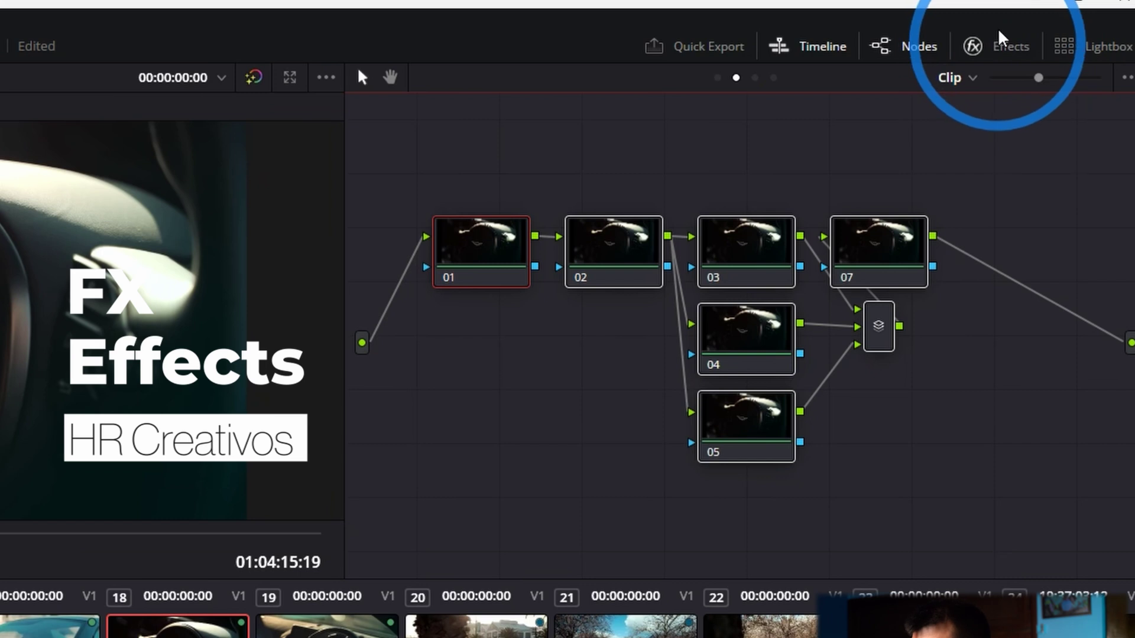
Open the effects library and browse the Resolve FX categories.
{"action": "left_click", "coordinate": [994, 46]}
{"action": "scroll", "coordinate": [963, 239], "scroll_direction": "down", "scroll_amount": 10}
{"action": "scroll", "coordinate": [975, 254], "scroll_direction": "up", "scroll_amount": 10}
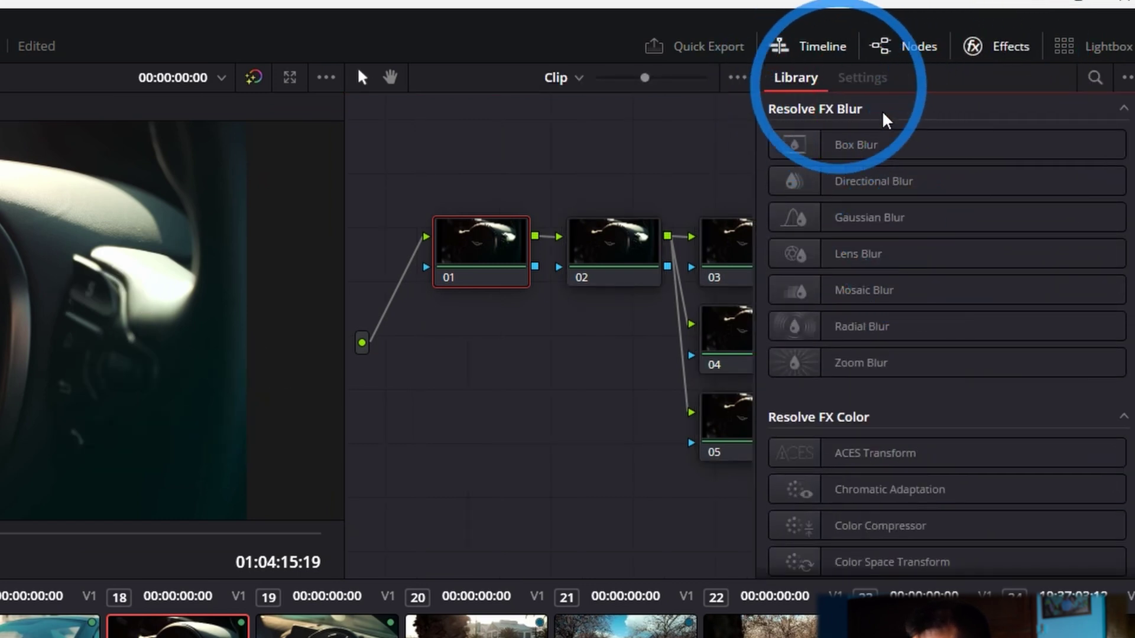
{"action": "left_click_drag", "start_coordinate": [882, 253], "coordinate": [580, 385]}
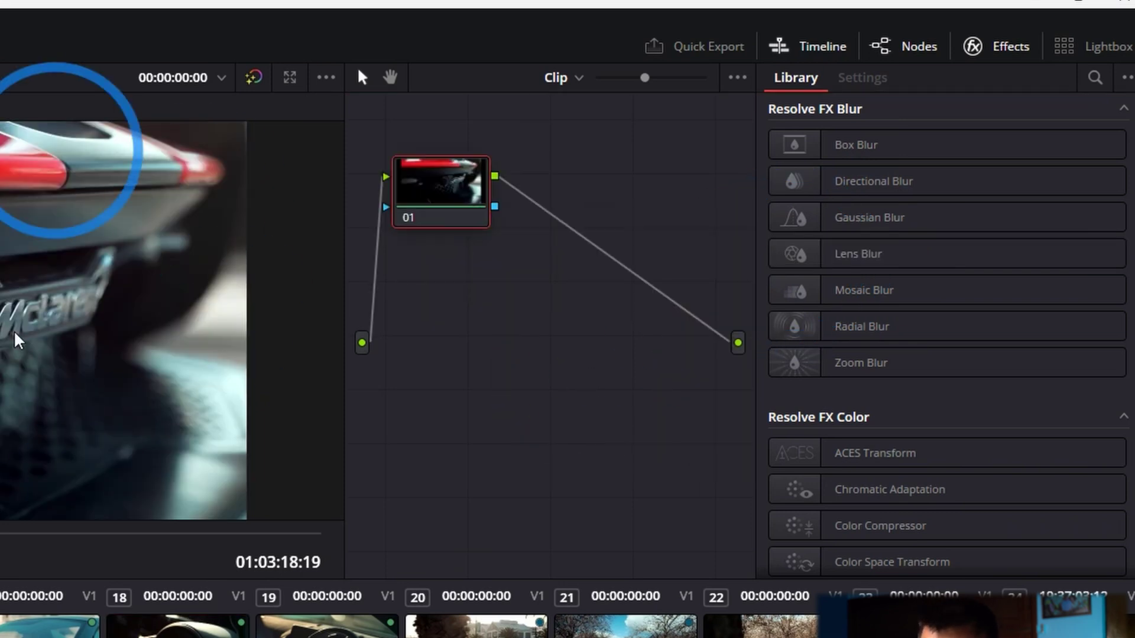
Add a serial node to the McLaren clip and apply Gaussian Blur to it with horizontal and vertical strength 0.651.
{"action": "mouse_move", "coordinate": [1, 533]}
{"action": "left_mouse_down"}
{"action": "mouse_move", "coordinate": [42, 539]}
{"action": "mouse_move", "coordinate": [1, 526]}
{"action": "left_mouse_up"}
{"action": "key", "text": "alt+s"}
{"action": "left_click_drag", "start_coordinate": [861, 223], "coordinate": [572, 181]}
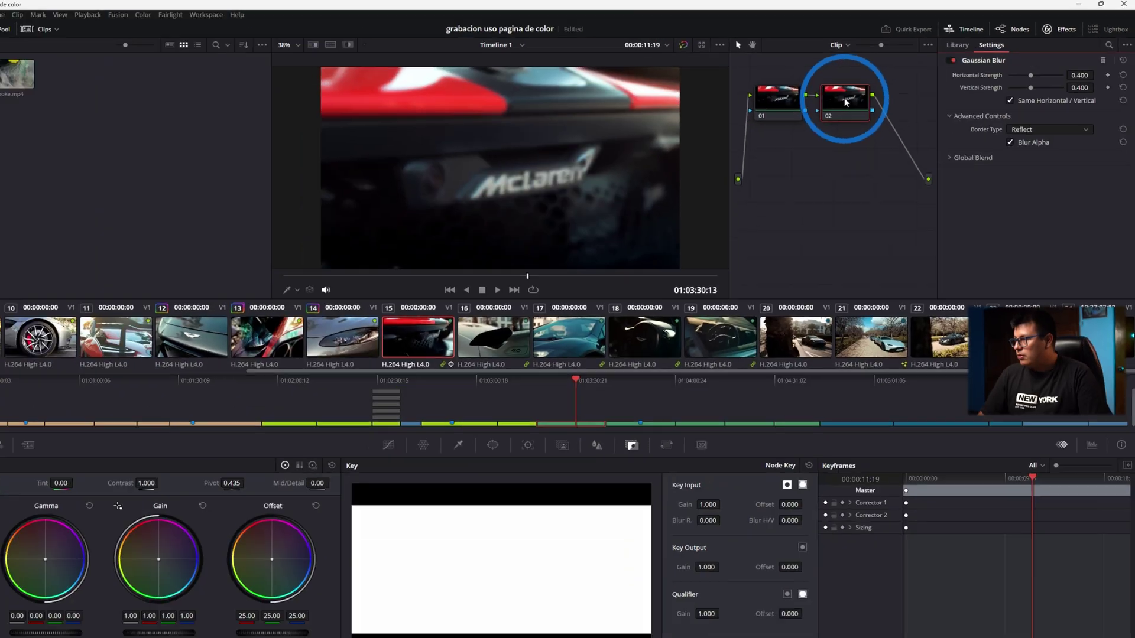
{"action": "left_click_drag", "start_coordinate": [1030, 75], "coordinate": [1045, 75]}
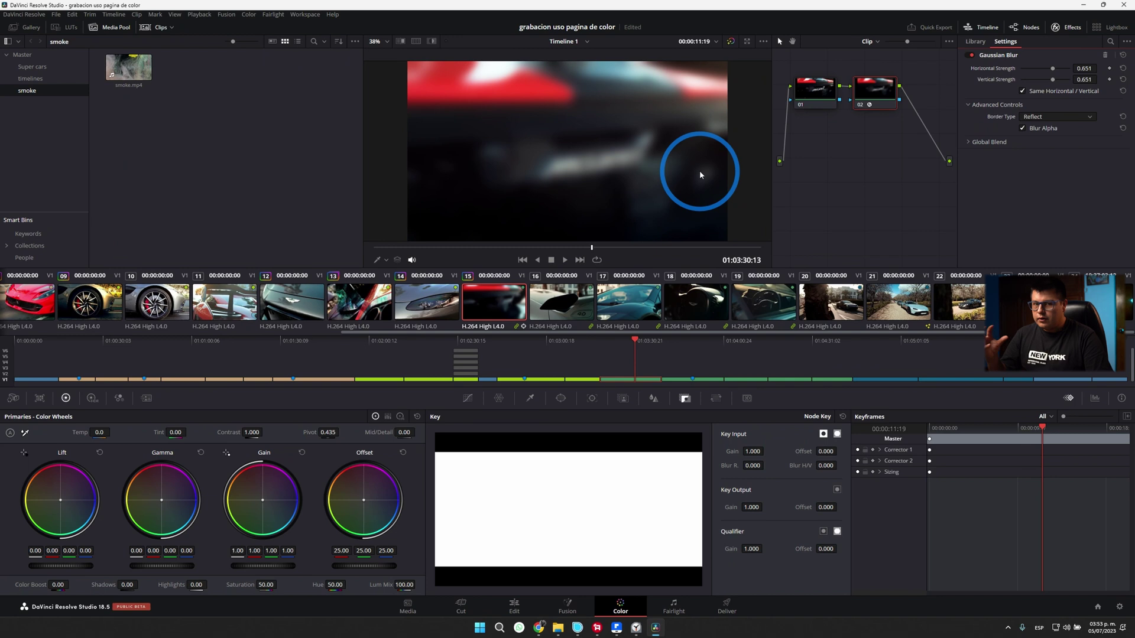
Limit the blur with a circle window, shaped and rotated into a flat ellipse over the McLaren badge.
{"action": "left_click", "coordinate": [561, 398]}
{"action": "left_click", "coordinate": [445, 479]}
{"action": "left_click_drag", "start_coordinate": [567, 151], "coordinate": [600, 163]}
{"action": "left_click_drag", "start_coordinate": [601, 119], "coordinate": [601, 148]}
{"action": "left_click_drag", "start_coordinate": [646, 164], "coordinate": [657, 162]}
{"action": "left_click_drag", "start_coordinate": [596, 154], "coordinate": [593, 155]}
Track the badge window forward and in reverse, and scrub the clip to check the track.
{"action": "left_click", "coordinate": [593, 398]}
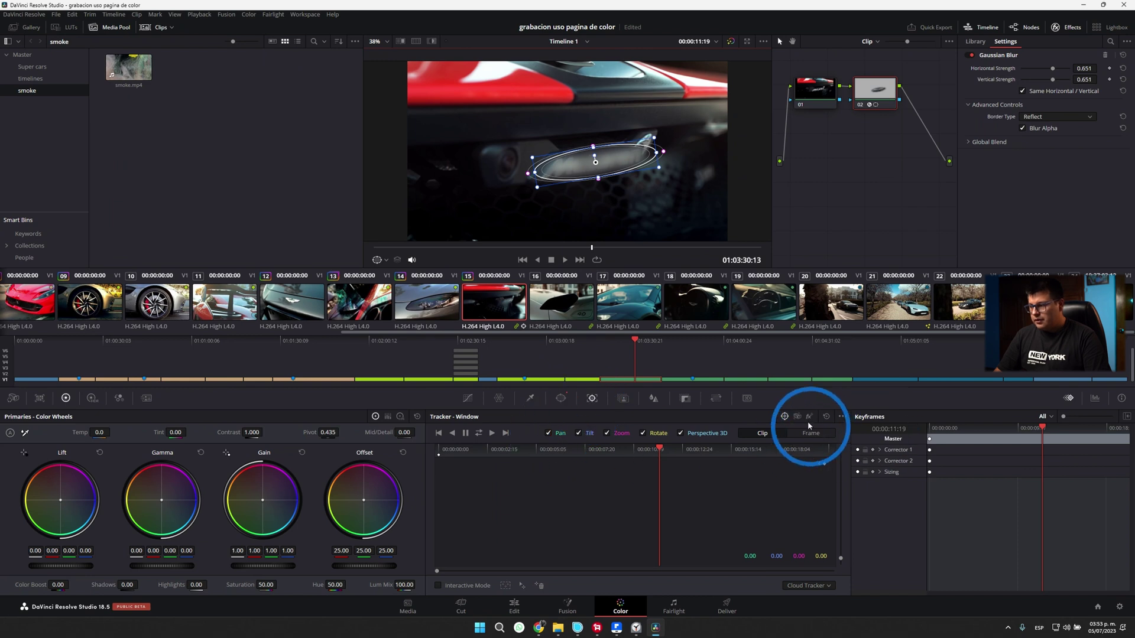
{"action": "left_click", "coordinate": [479, 433]}
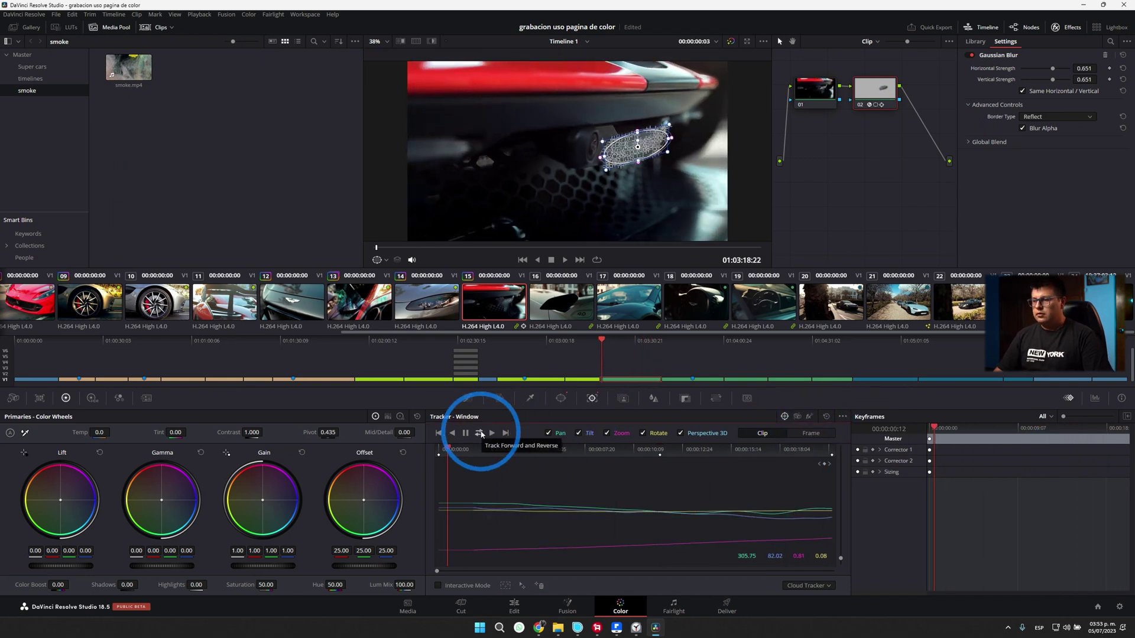
{"action": "left_click_drag", "start_coordinate": [515, 248], "coordinate": [552, 248]}
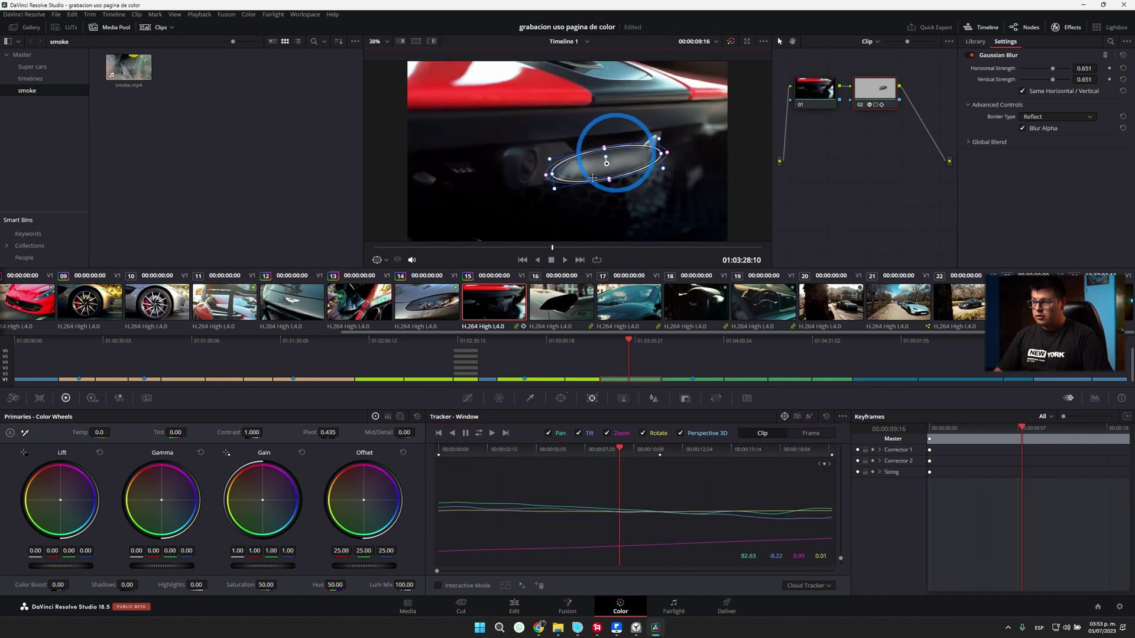
Add another serial node after the blur, and scrub the McLaren clip while bypassing and restoring the grades.
{"action": "key", "text": "alt+s"}
{"action": "left_click", "coordinate": [405, 249]}
{"action": "left_click_drag", "start_coordinate": [405, 248], "coordinate": [609, 244]}
{"action": "key", "text": "shift+d"}
{"action": "left_click", "coordinate": [565, 247]}
{"action": "key", "text": "shift+d"}
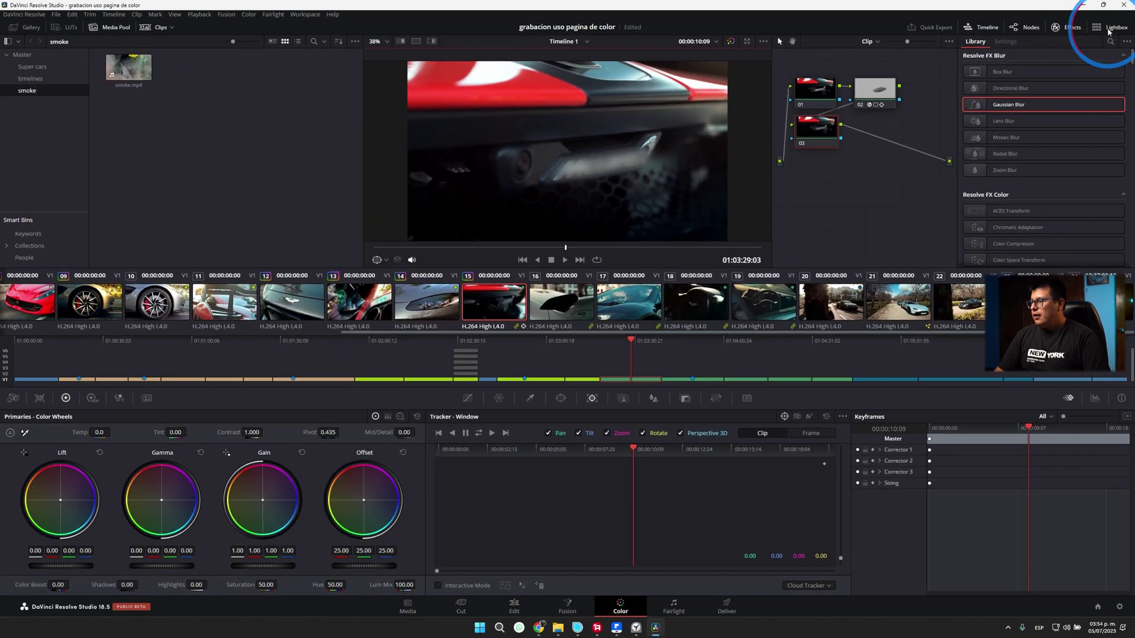
Show the timeline clips in the Lightbox, return to select the dark steering-wheel clip, and reopen the Lightbox with its color controls displayed.
{"action": "left_click", "coordinate": [1061, 90]}
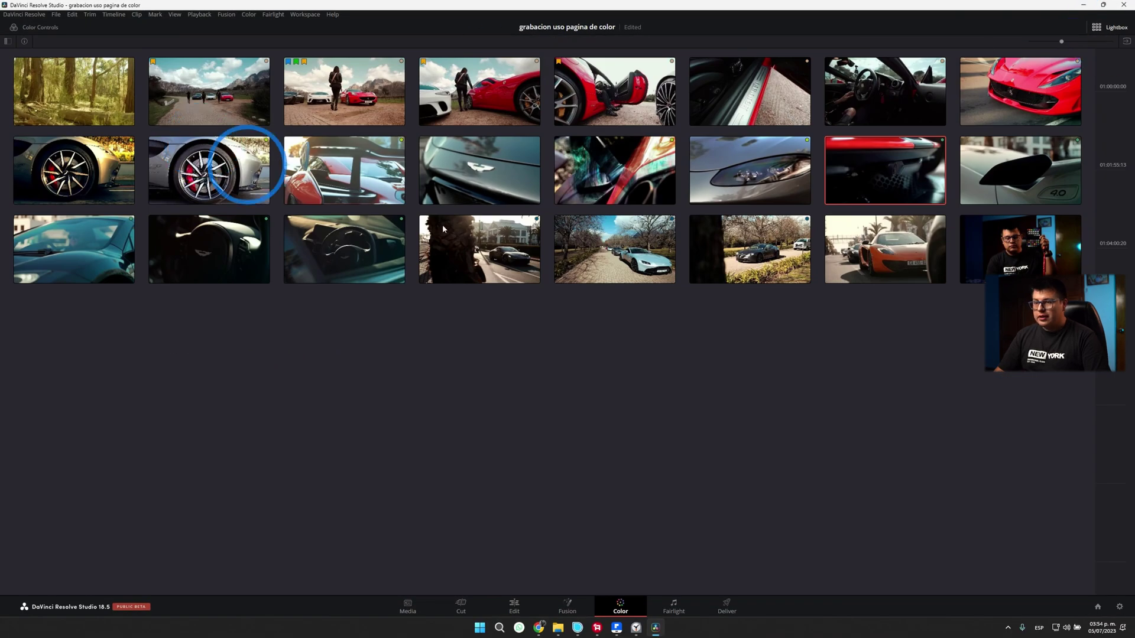
{"action": "left_click", "coordinate": [1102, 29]}
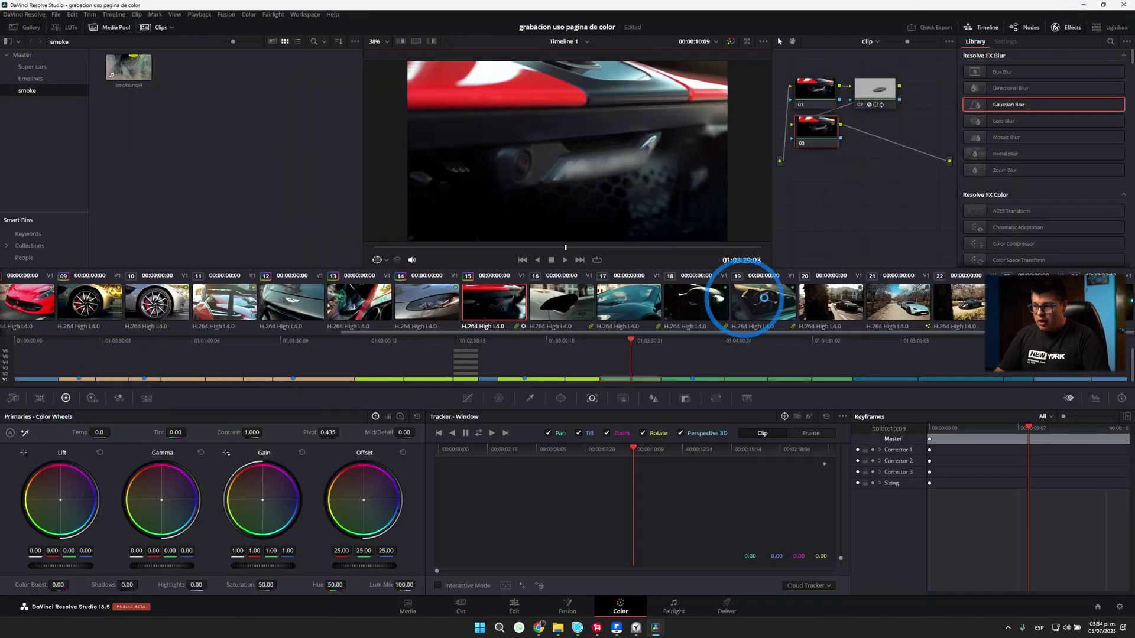
{"action": "left_click", "coordinate": [764, 298]}
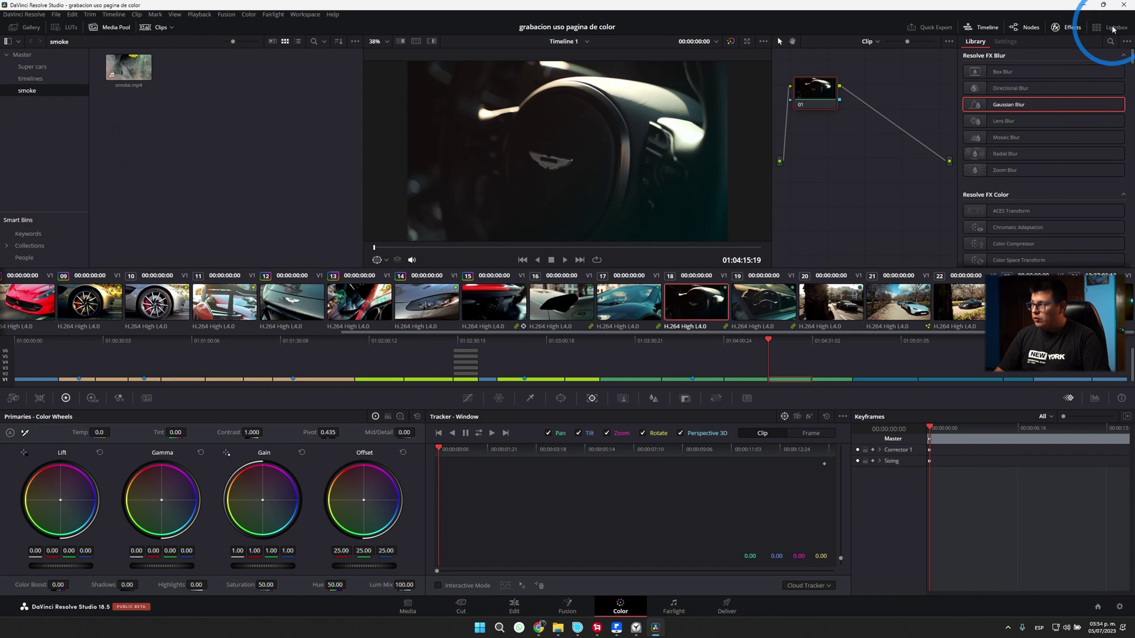
{"action": "left_click", "coordinate": [1111, 27]}
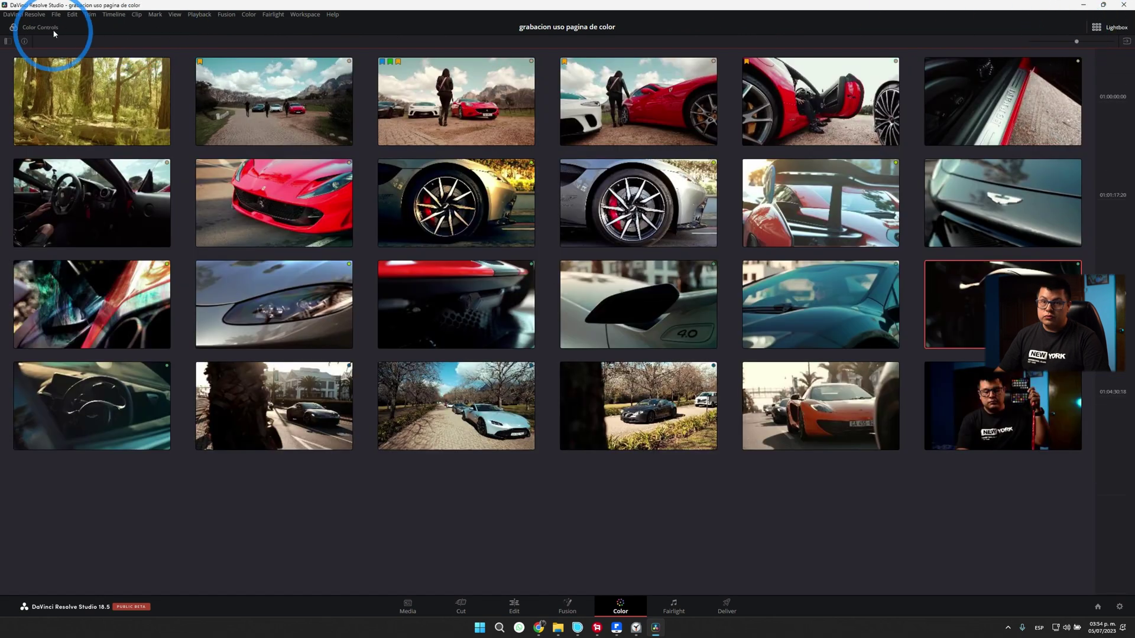
{"action": "left_click", "coordinate": [53, 34]}
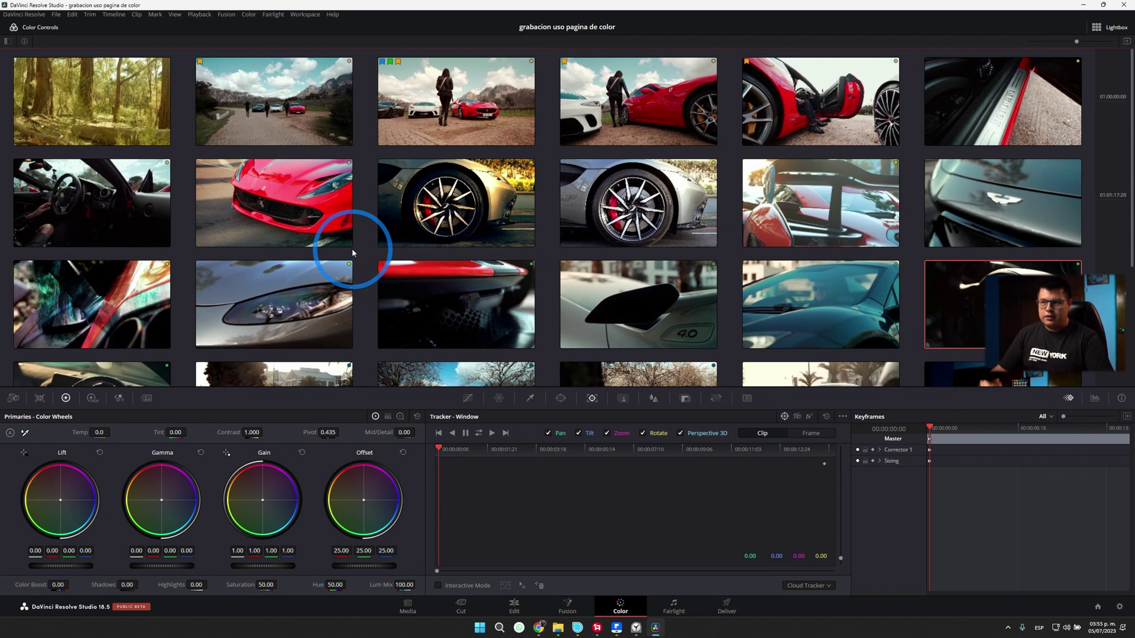
Select the second clip in the Lightbox, preview the HDR wheels and other palettes, restore the primaries wheels, and leave the Lightbox.
{"action": "left_click", "coordinate": [296, 123]}
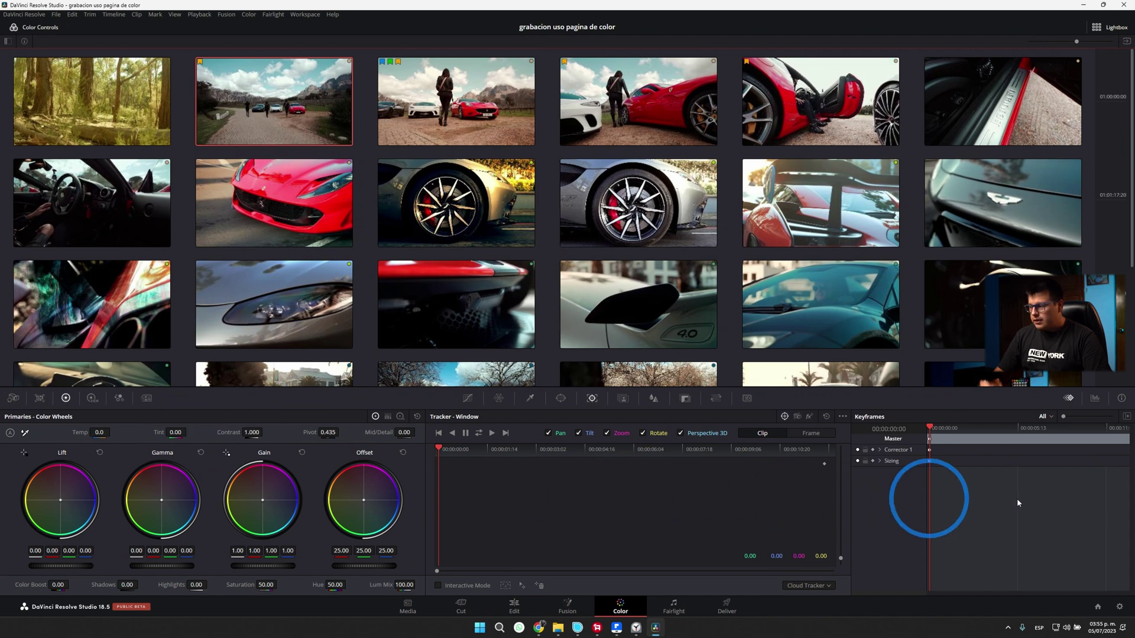
{"action": "left_click", "coordinate": [117, 399]}
{"action": "left_click", "coordinate": [92, 399]}
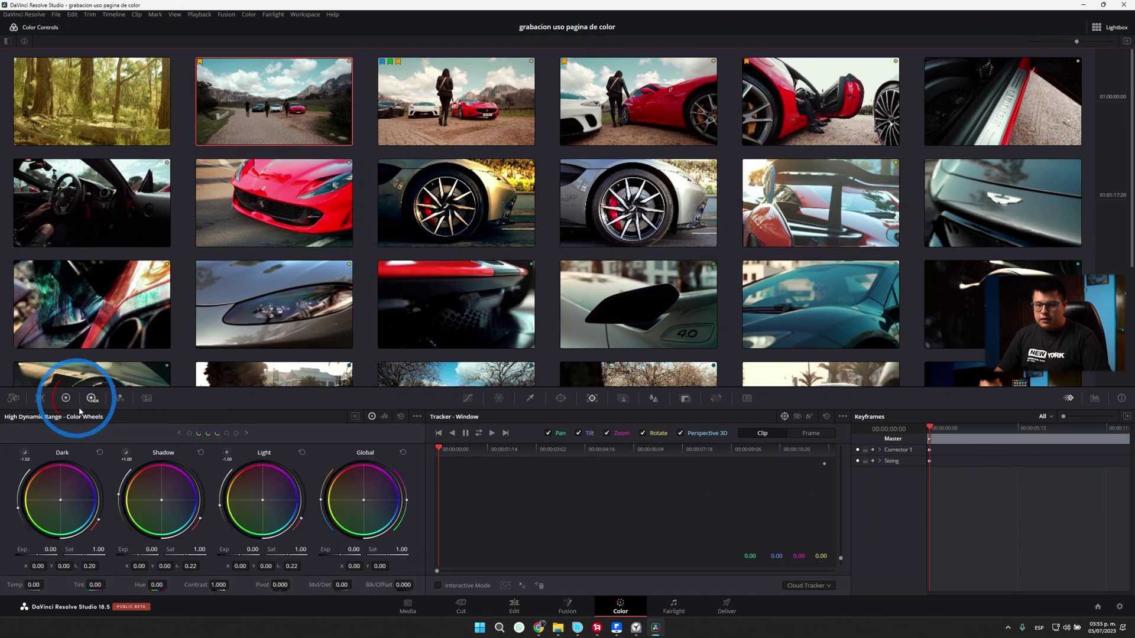
{"action": "left_click", "coordinate": [39, 399]}
{"action": "left_click", "coordinate": [65, 399]}
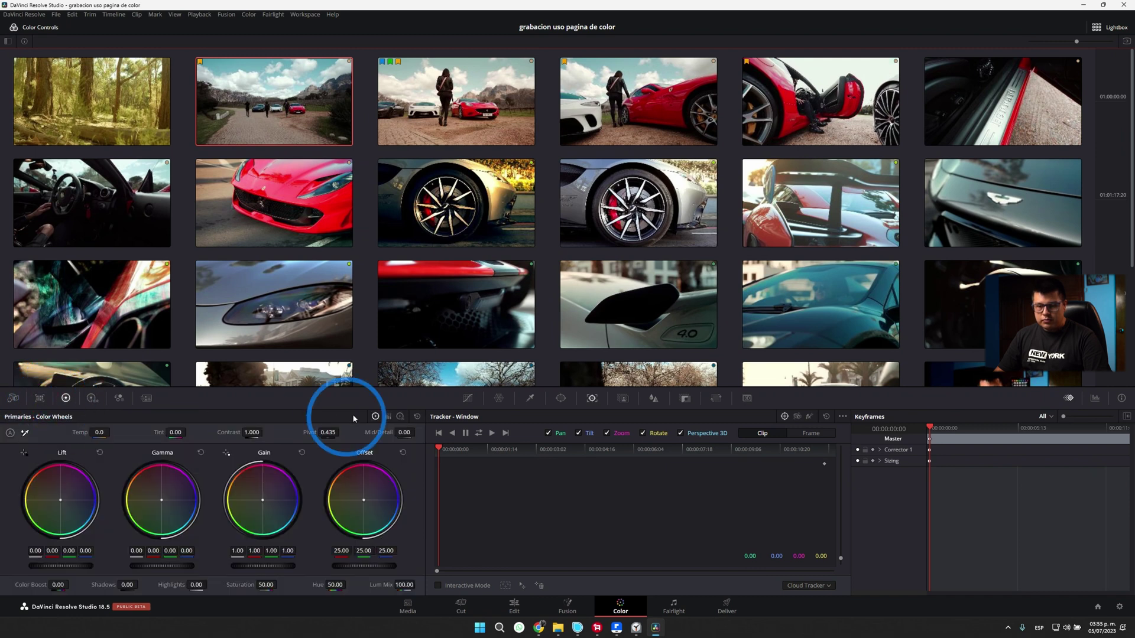
{"action": "left_click", "coordinate": [1097, 27]}
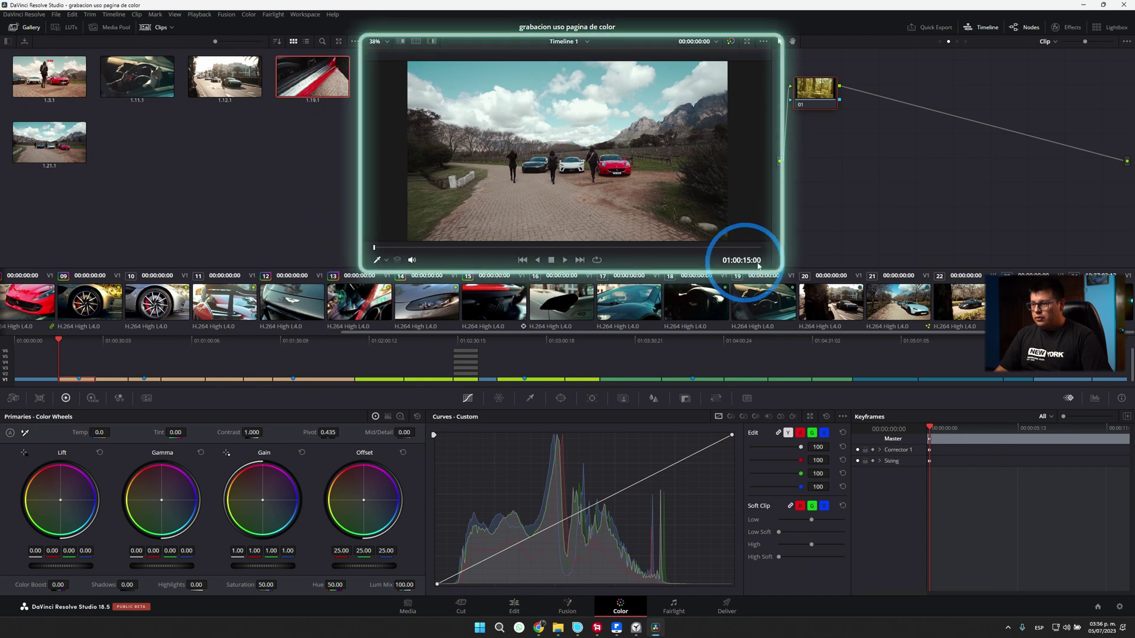
Scrub the clip of the parked cars in the regular and enhanced viewers, and restore the normal layout.
{"action": "left_click_drag", "start_coordinate": [375, 248], "coordinate": [537, 252]}
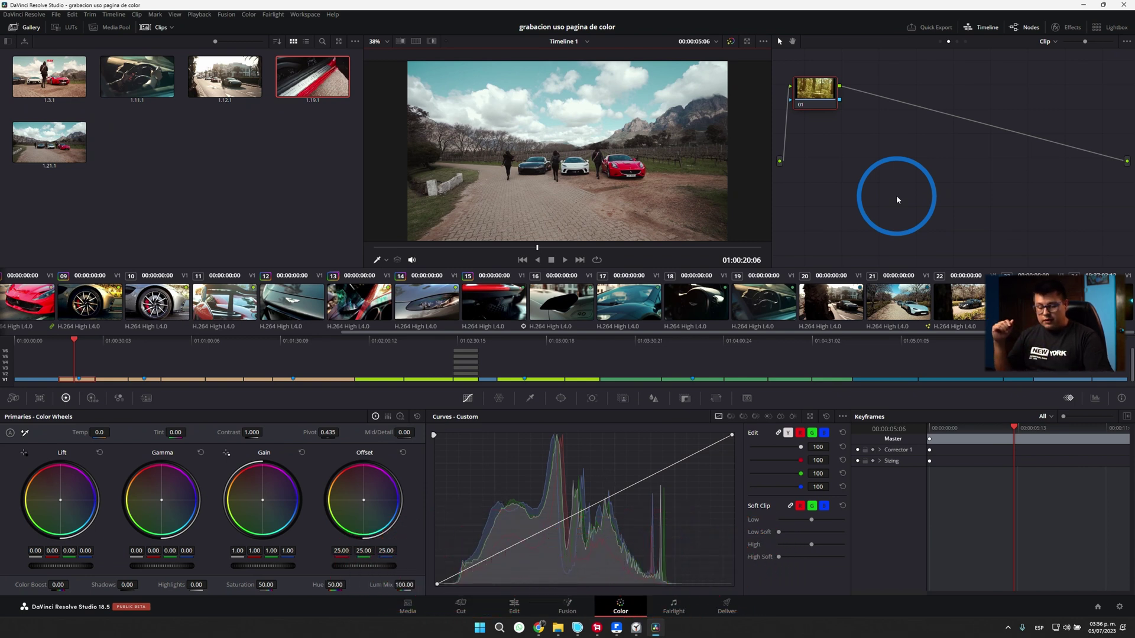
{"action": "key", "text": "alt+f"}
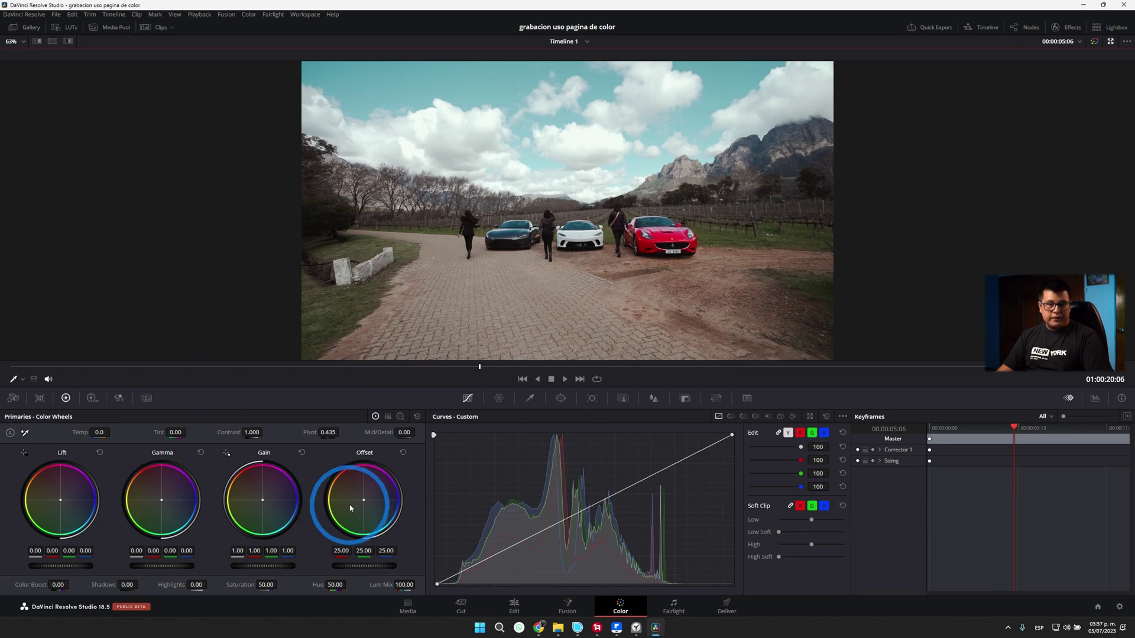
{"action": "left_click_drag", "start_coordinate": [425, 371], "coordinate": [497, 376]}
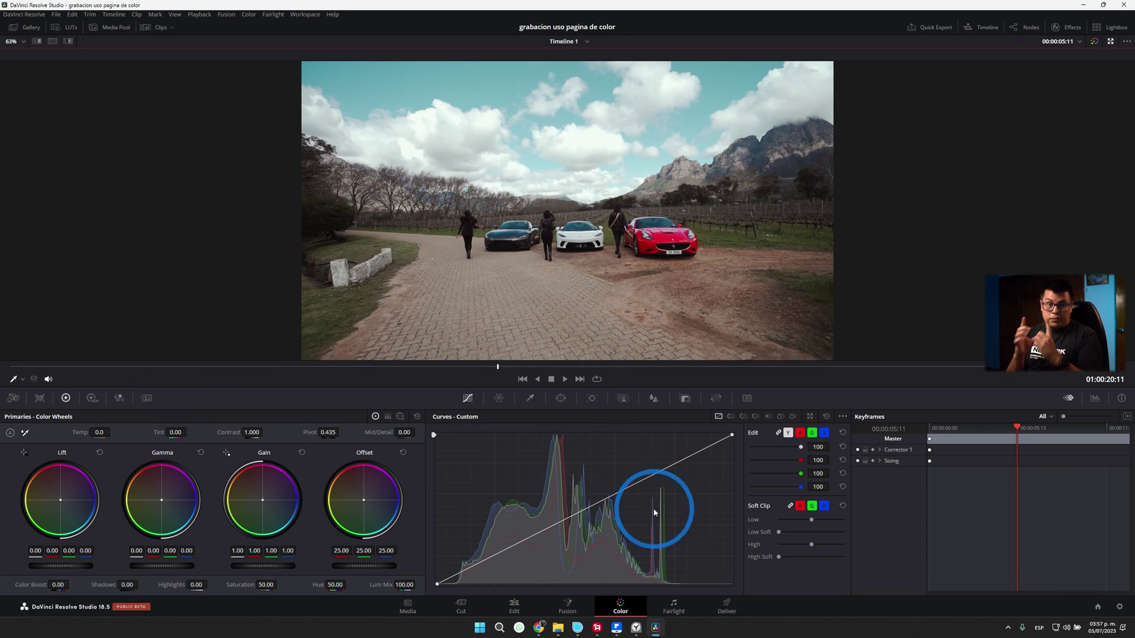
{"action": "key", "text": "alt+f"}
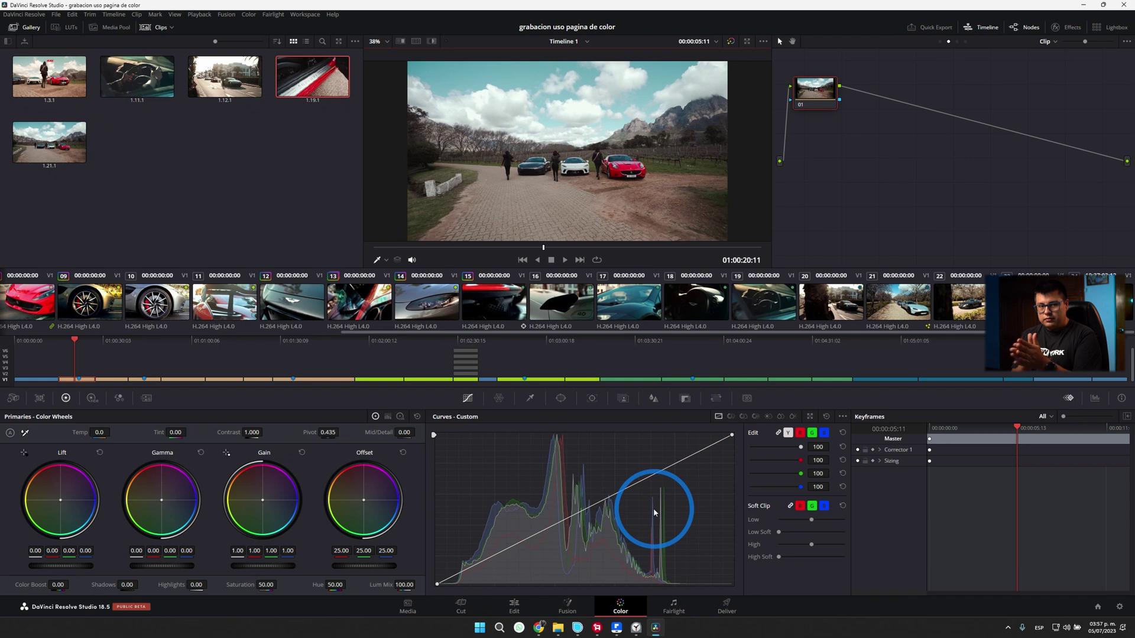
Display the parked-cars clip in the full page viewer, toggling that view off and on again.
{"action": "key", "text": "shift"}
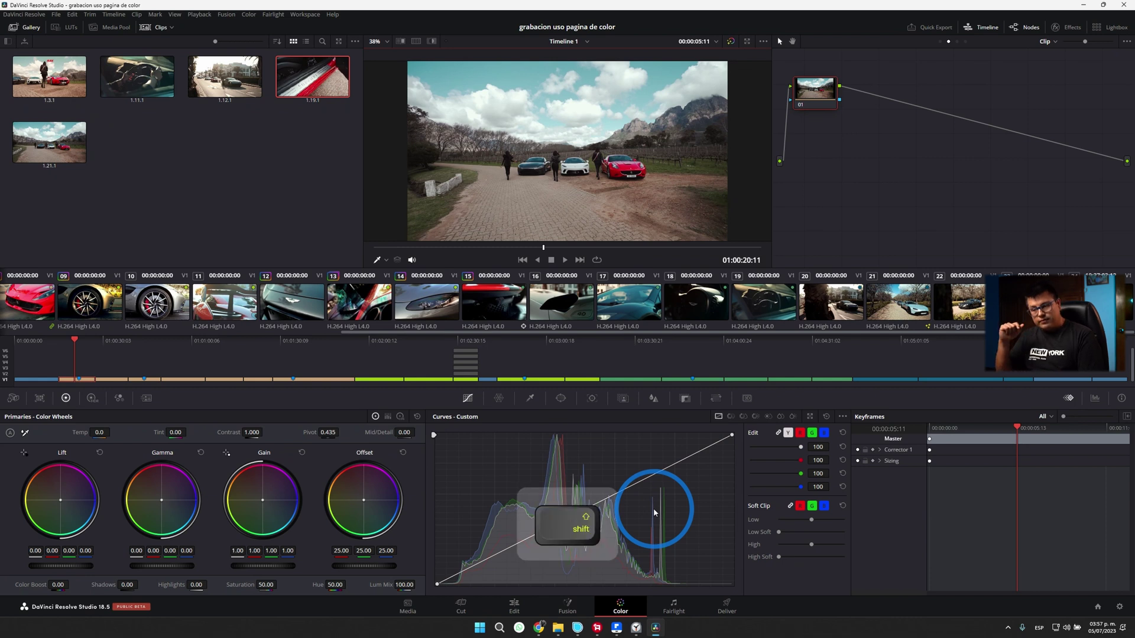
{"action": "key", "text": "shift+f"}
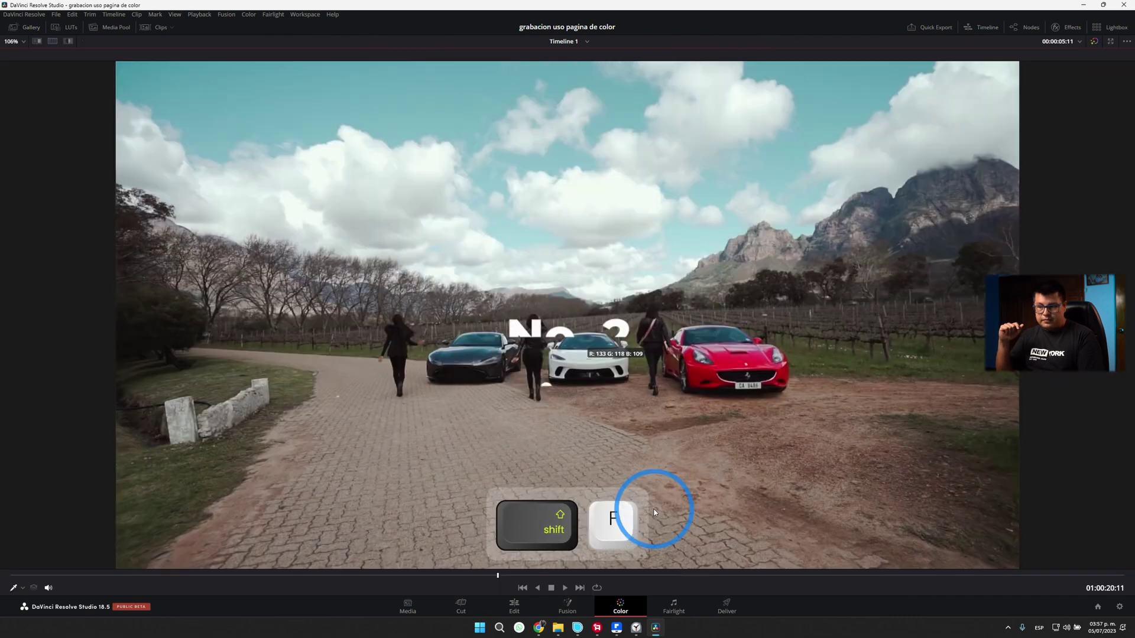
{"action": "key", "text": "shift+f"}
{"action": "key", "text": "shift+f"}
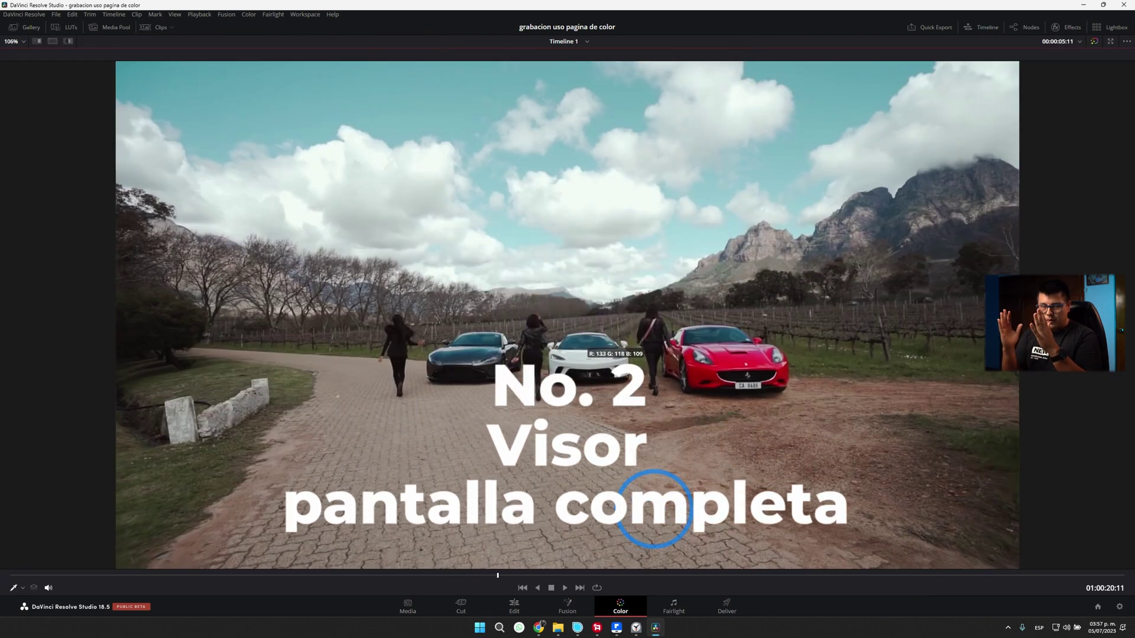
Open the Gallery and the LUTs beside the full page viewer, narrow their side area, and hide the Gallery again.
{"action": "left_click", "coordinate": [33, 28]}
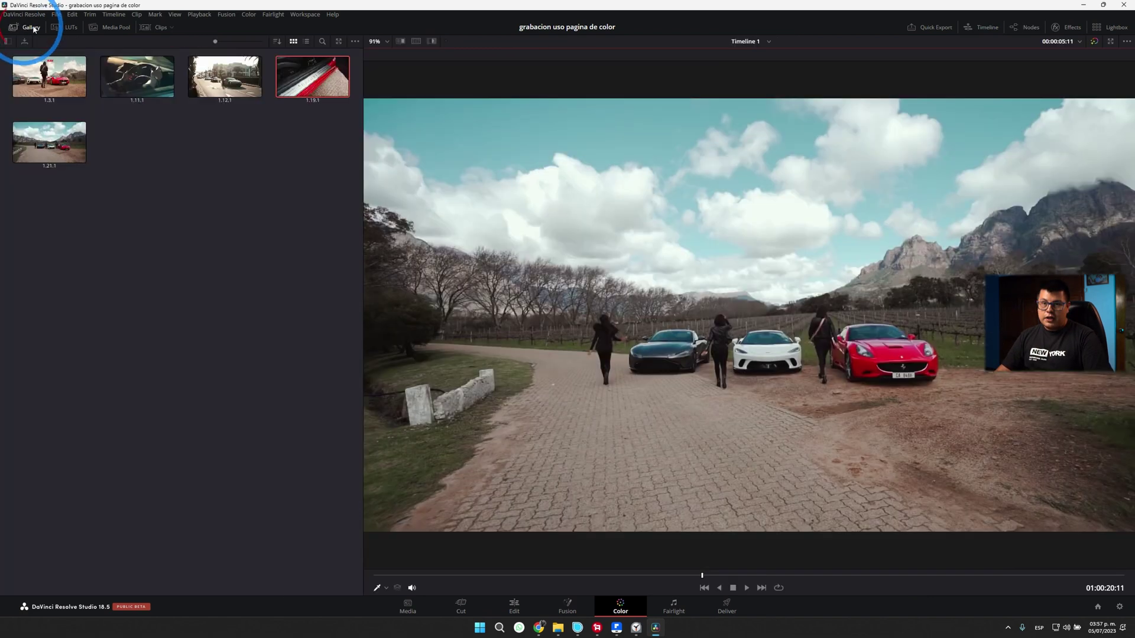
{"action": "left_click", "coordinate": [97, 27]}
{"action": "left_click", "coordinate": [70, 28]}
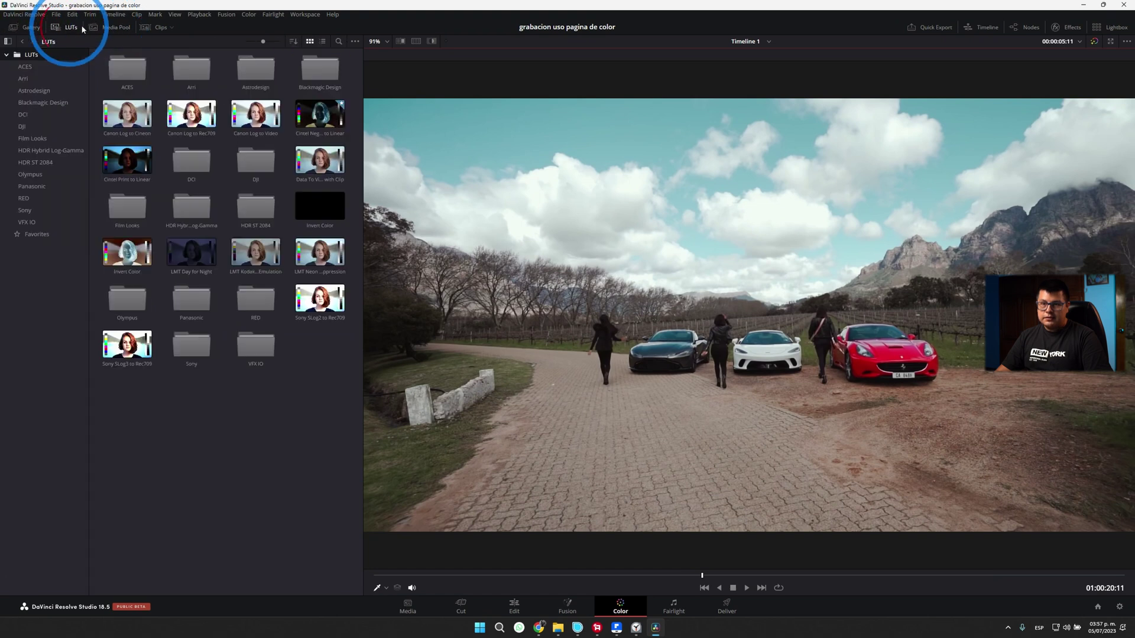
{"action": "left_click_drag", "start_coordinate": [336, 370], "coordinate": [290, 354]}
{"action": "left_click", "coordinate": [29, 27]}
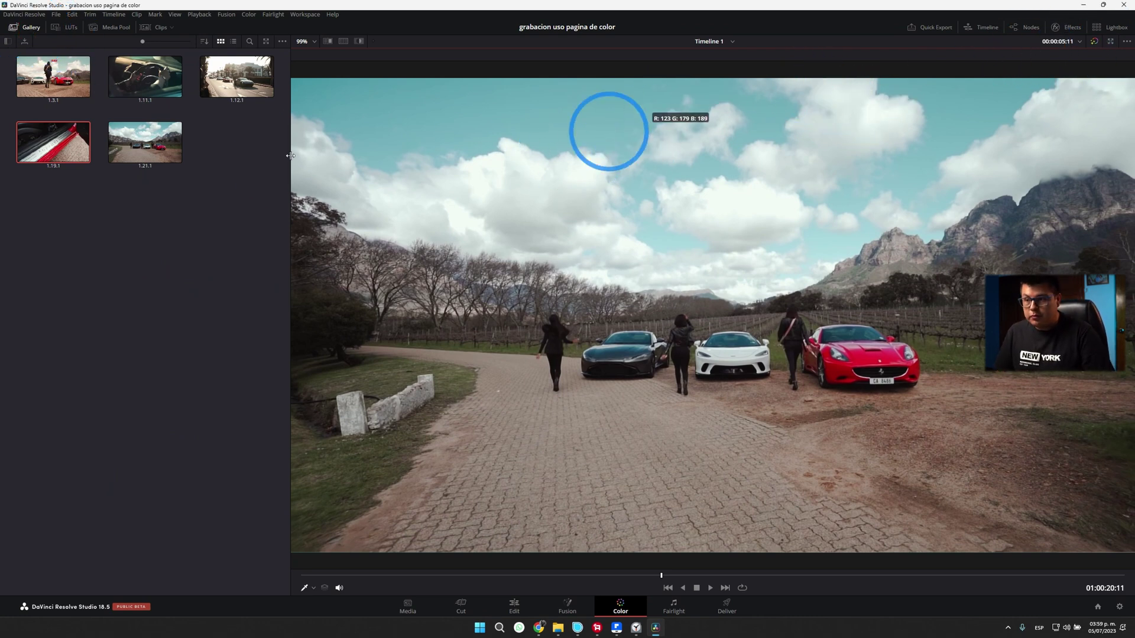
{"action": "left_click", "coordinate": [36, 27]}
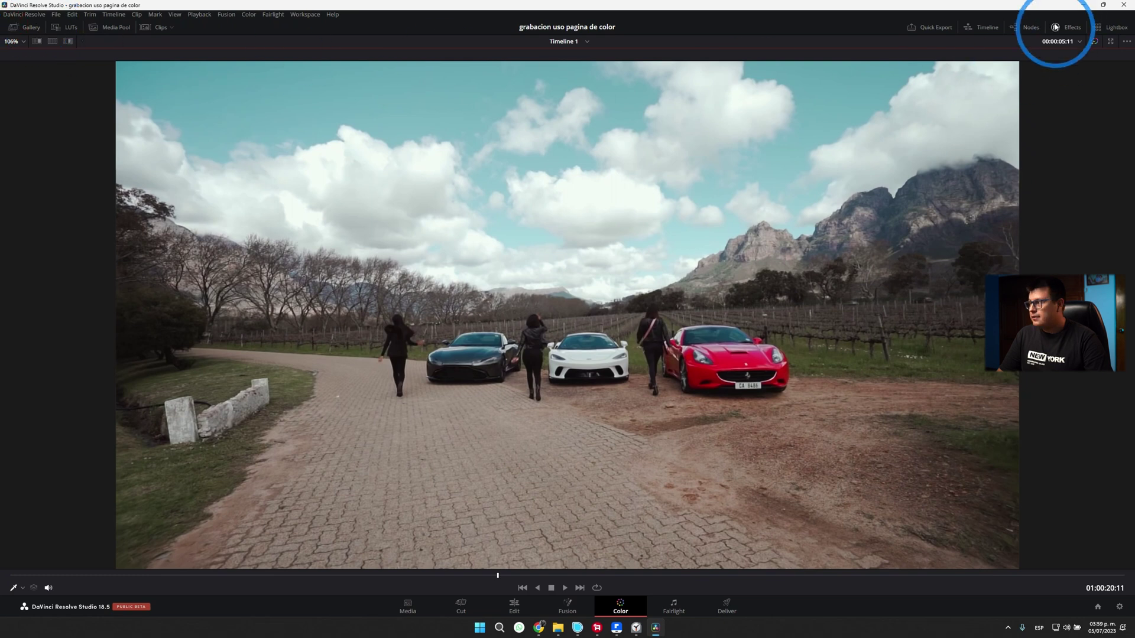
Show the node graph beside the full page viewer, play the clip, and add parallel, splitter-combiner and outside nodes.
{"action": "left_click", "coordinate": [925, 27]}
{"action": "left_click", "coordinate": [1025, 27]}
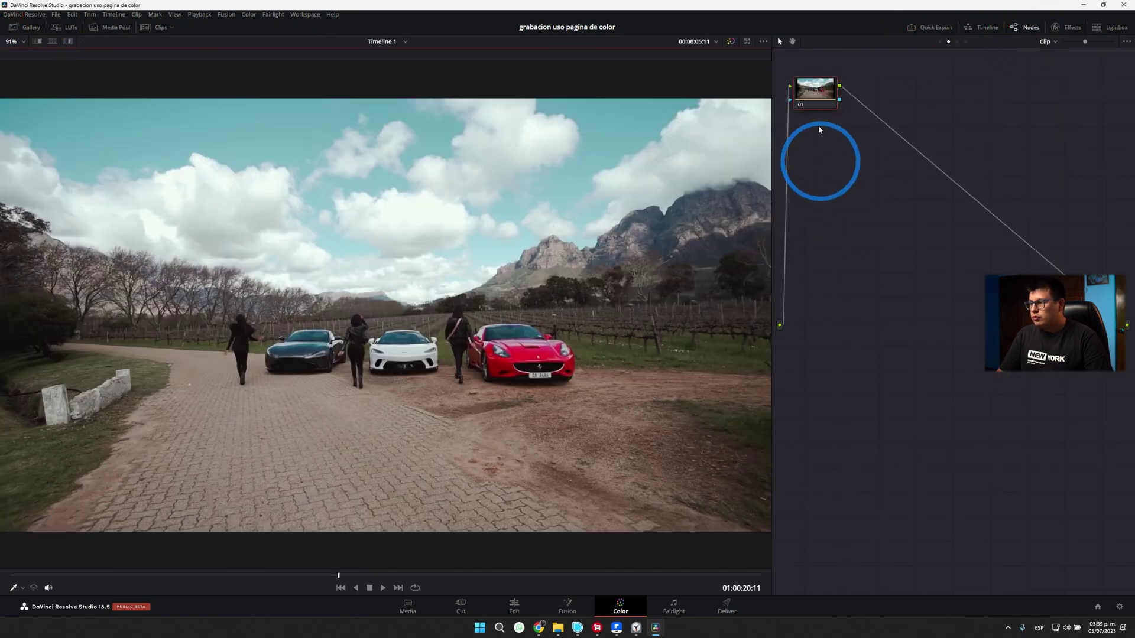
{"action": "key", "text": "space"}
{"action": "key", "text": "alt+p"}
{"action": "key", "text": "alt+l"}
{"action": "key", "text": "alt+o"}
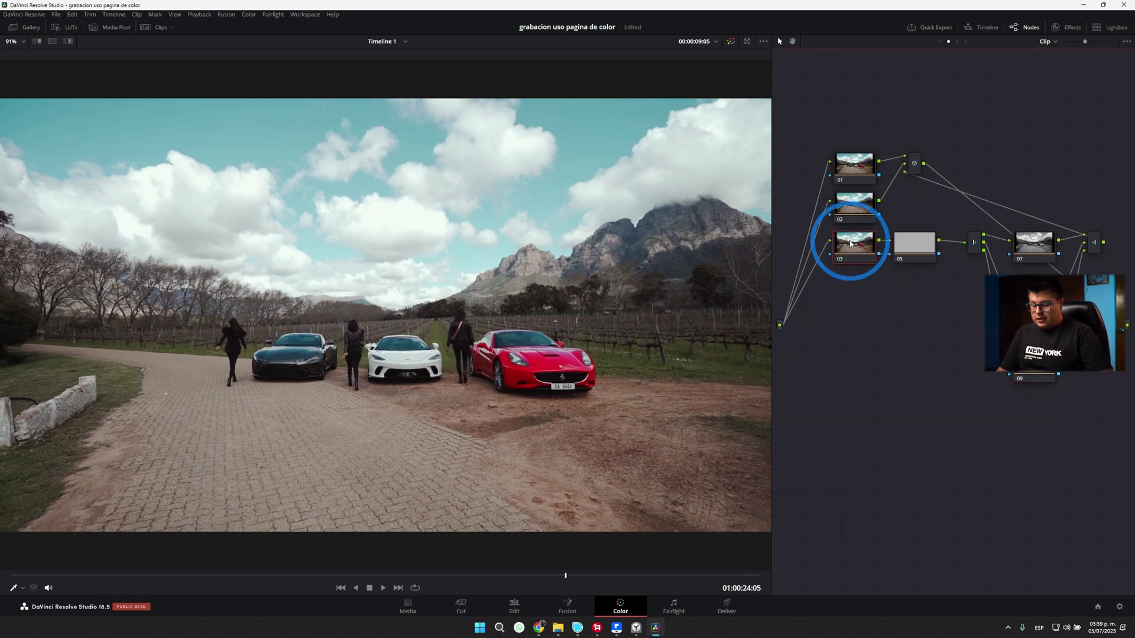
Bypass and restore the clip's grade, and toggle the cinema viewer on and off.
{"action": "key", "text": "shift+d"}
{"action": "key", "text": "shift+d"}
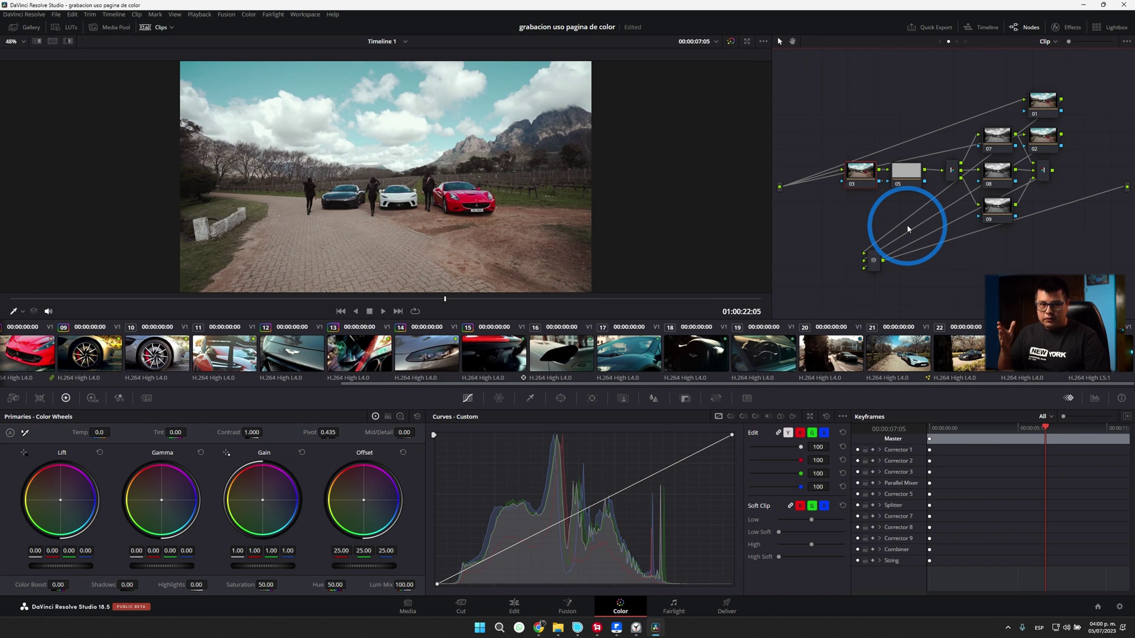
{"action": "key", "text": "ctrl+f"}
{"action": "key", "text": "ctrl+f"}
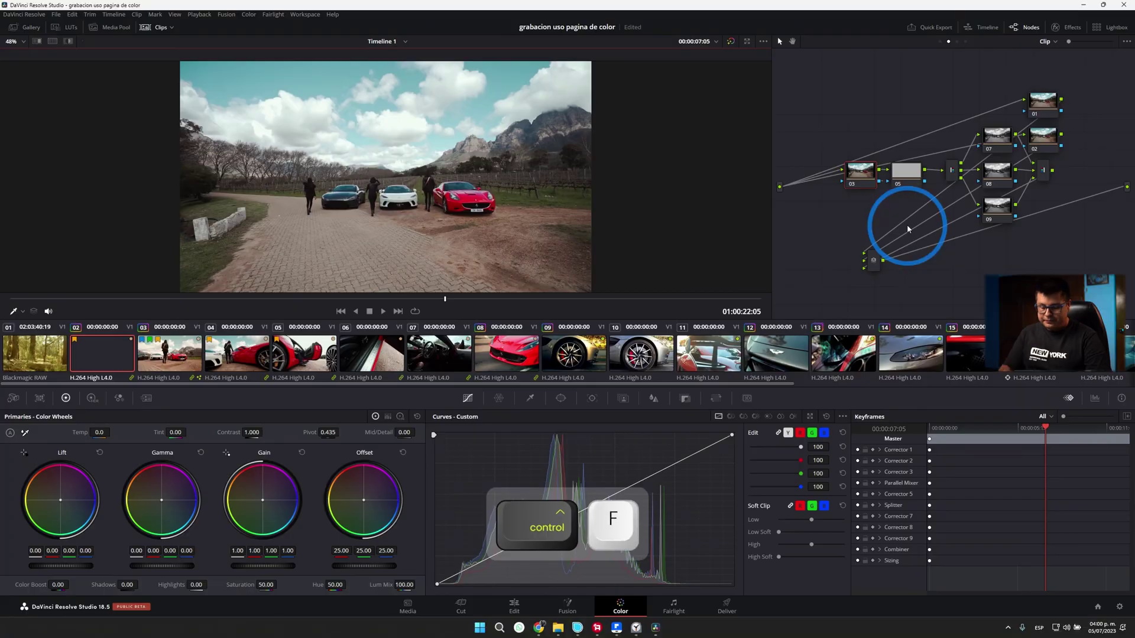
Show the clip in the cinema viewer, overlay a video scope, reposition it closer to the image's lower-right corner, and play the clip.
{"action": "key", "text": "p"}
{"action": "right_click", "coordinate": [479, 337]}
{"action": "left_click", "coordinate": [501, 385]}
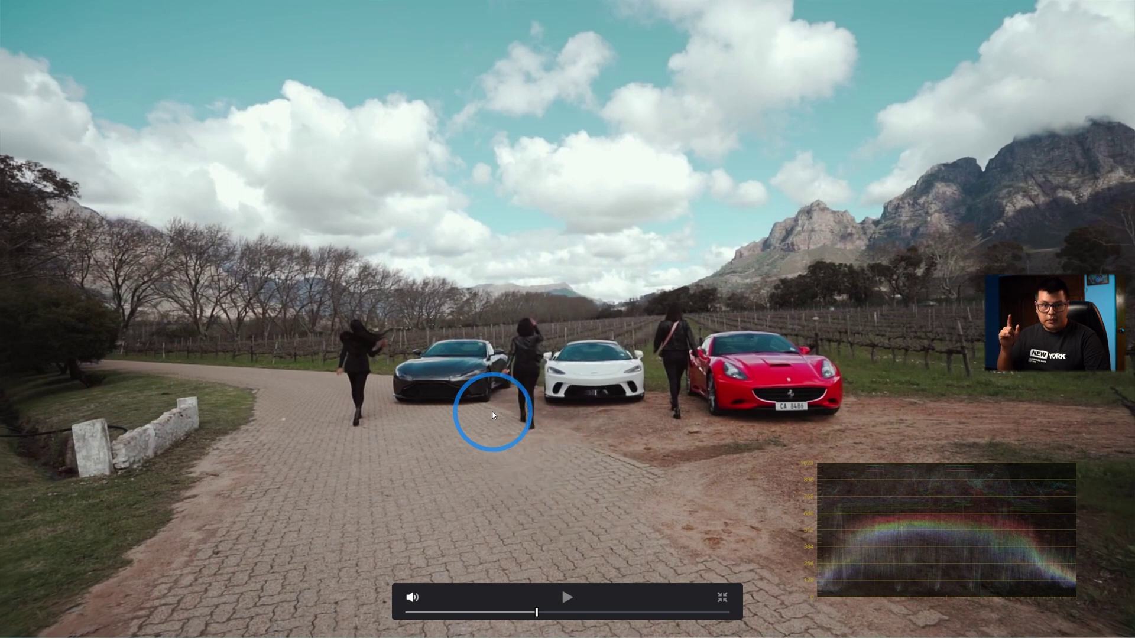
{"action": "left_click_drag", "start_coordinate": [947, 517], "coordinate": [991, 580]}
{"action": "key", "text": "space"}
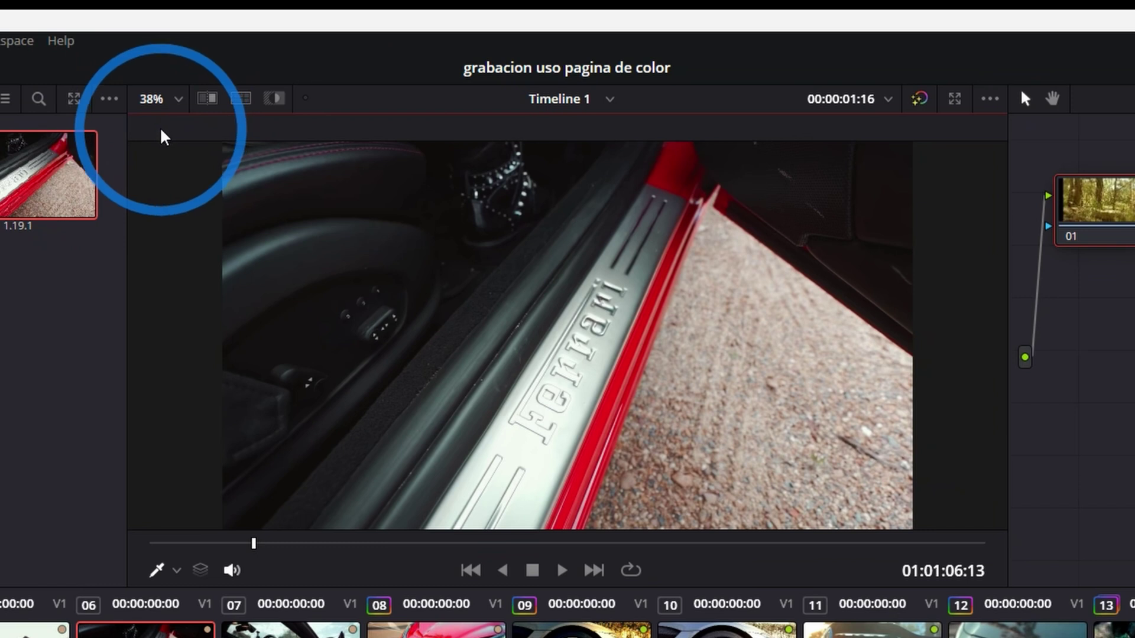
Try the viewer zoom at 6.25% and 300% on the Ferrari door-sill clip, and return it to Fit.
{"action": "left_click", "coordinate": [178, 100]}
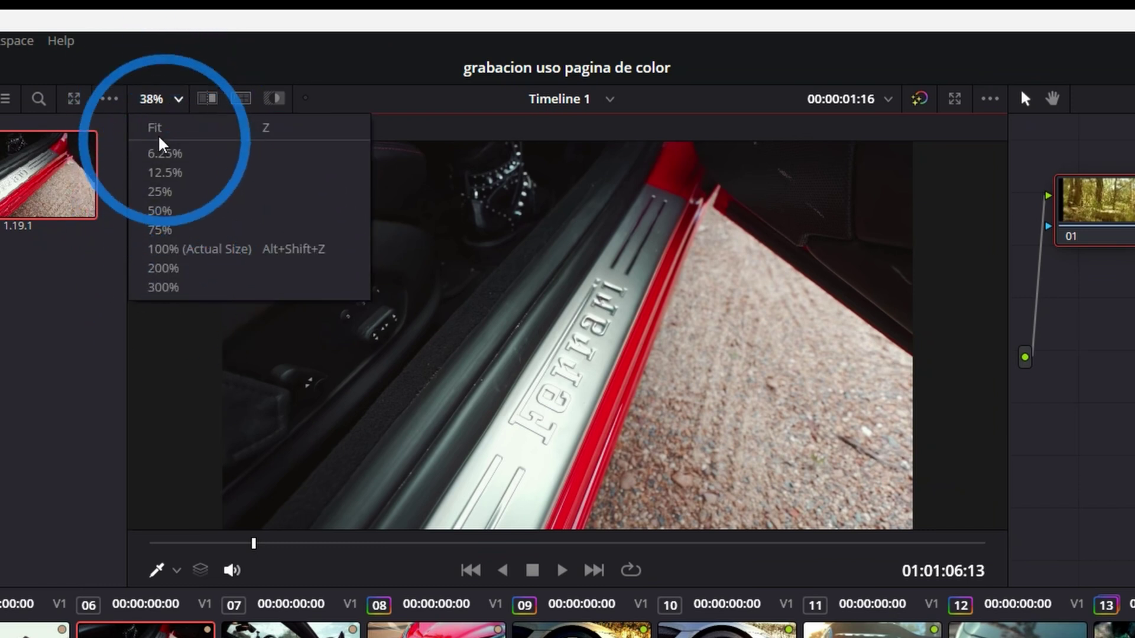
{"action": "left_click", "coordinate": [165, 153]}
{"action": "left_click", "coordinate": [159, 99]}
{"action": "left_click", "coordinate": [164, 286]}
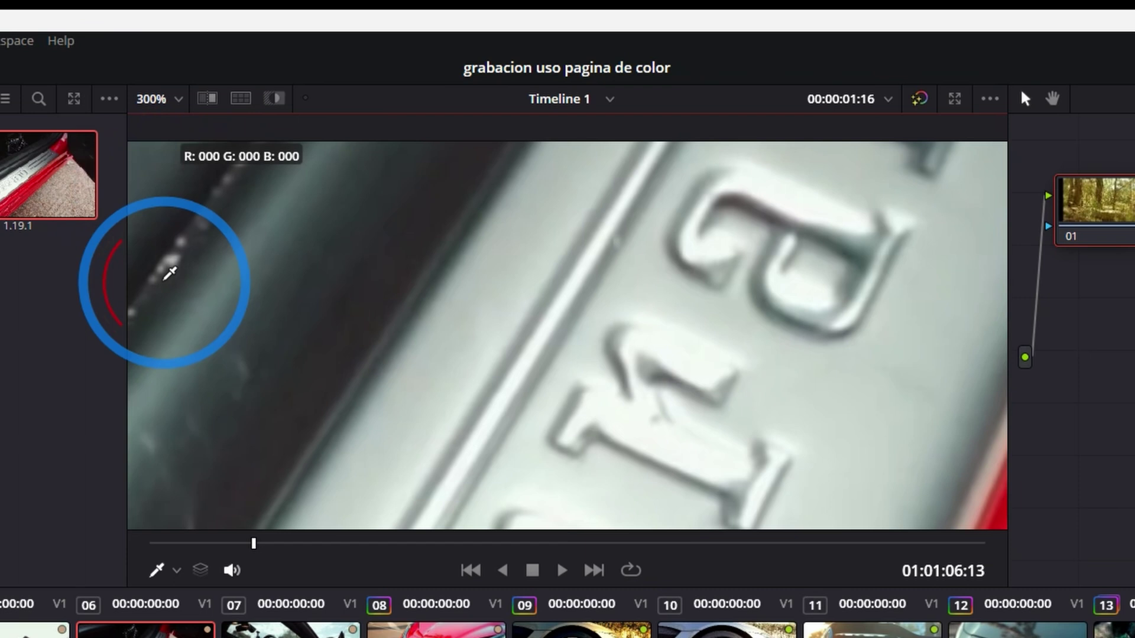
{"action": "left_click", "coordinate": [144, 101]}
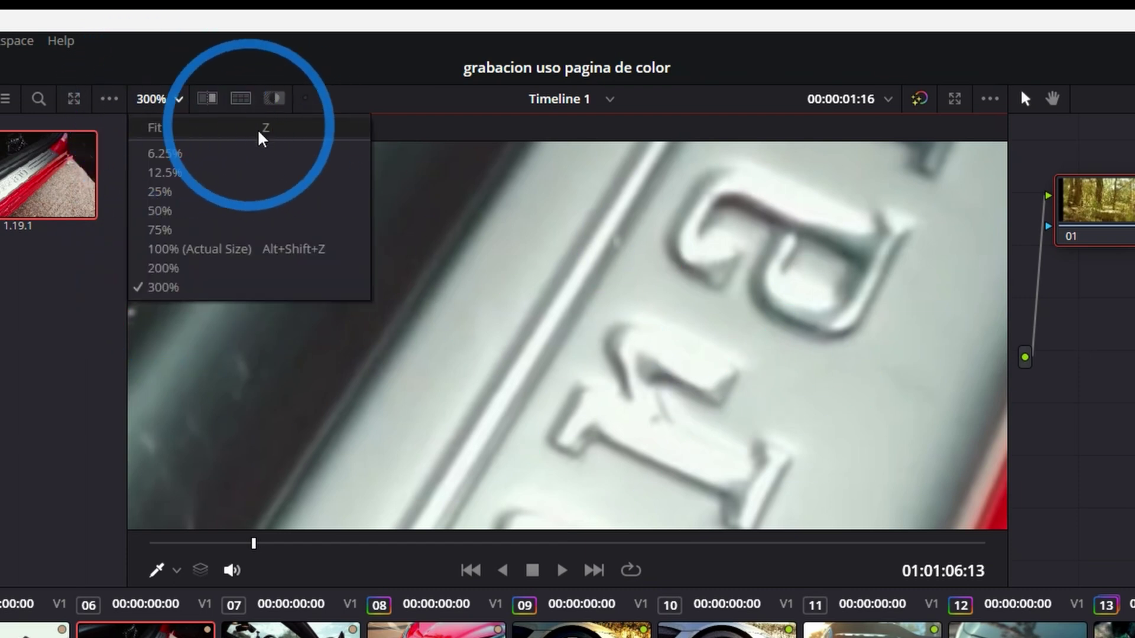
{"action": "left_click", "coordinate": [157, 128]}
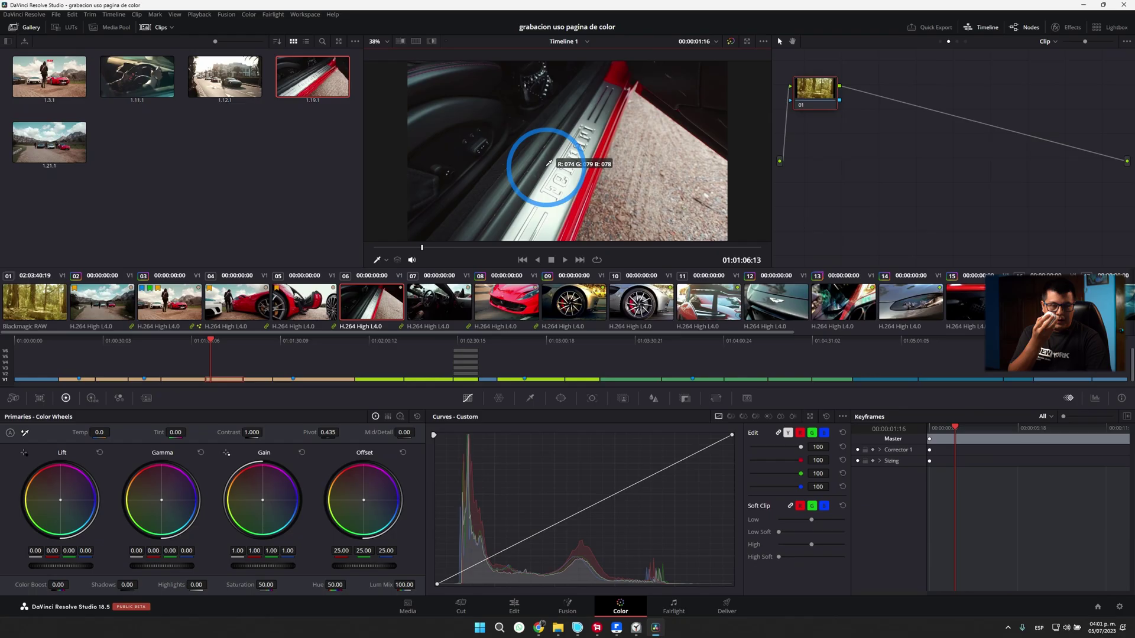
Zoom in and out of the Ferrari door-sill image, pan around it in the viewer, and pan the node graph.
{"action": "scroll", "coordinate": [548, 163], "scroll_direction": "up", "scroll_amount": 1}
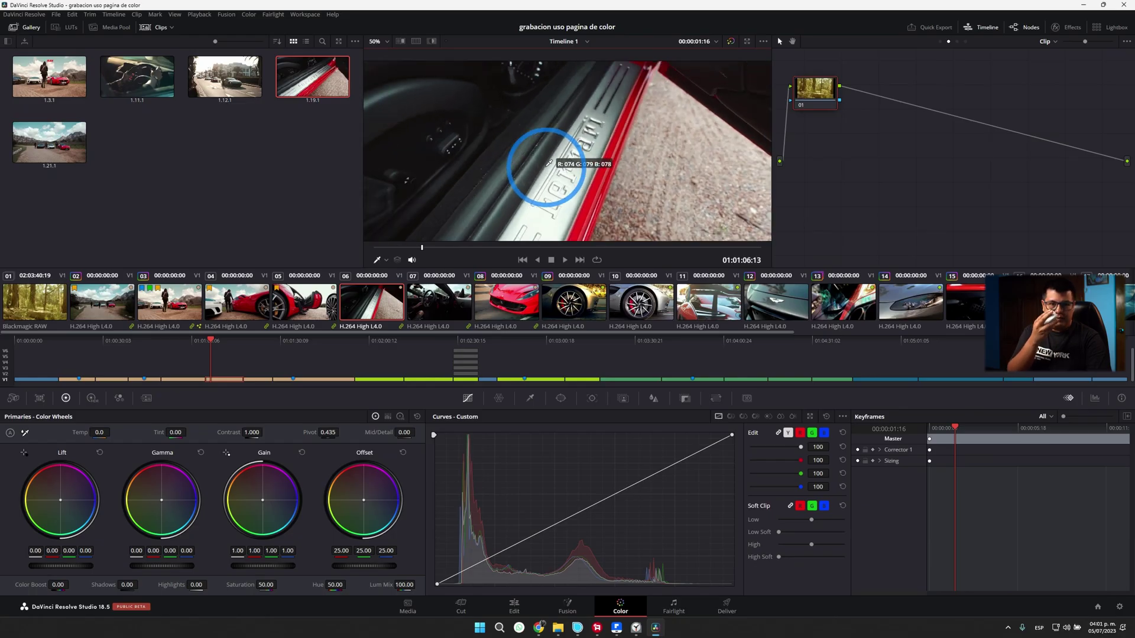
{"action": "scroll", "coordinate": [548, 163], "scroll_direction": "down", "scroll_amount": 3}
{"action": "scroll", "coordinate": [548, 163], "scroll_direction": "down", "scroll_amount": 4}
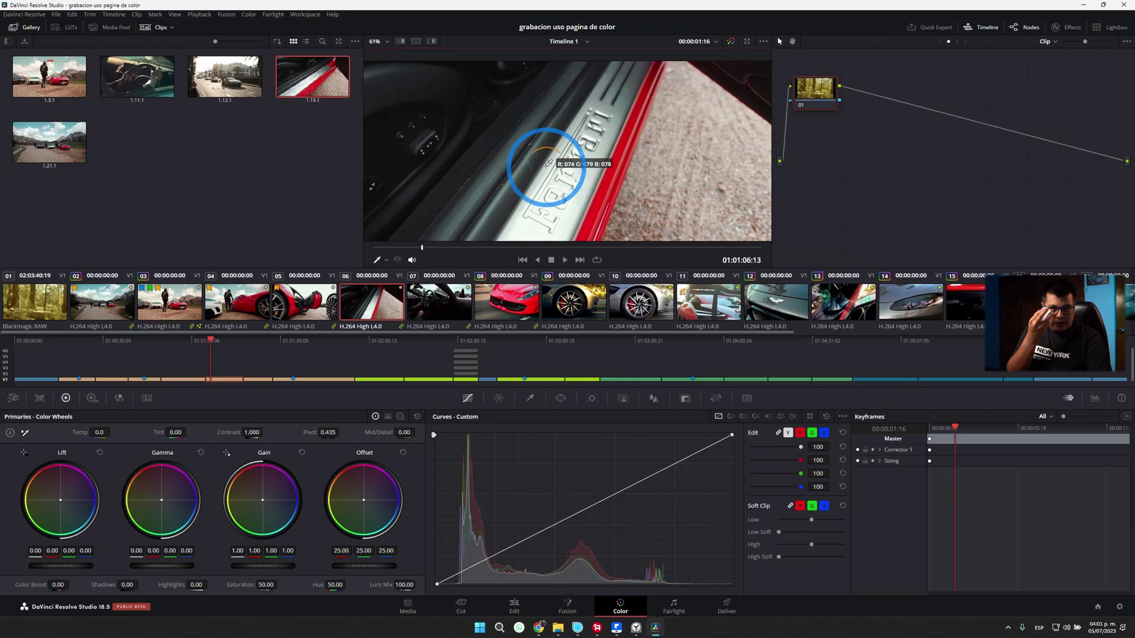
{"action": "scroll", "coordinate": [548, 163], "scroll_direction": "up", "scroll_amount": 1}
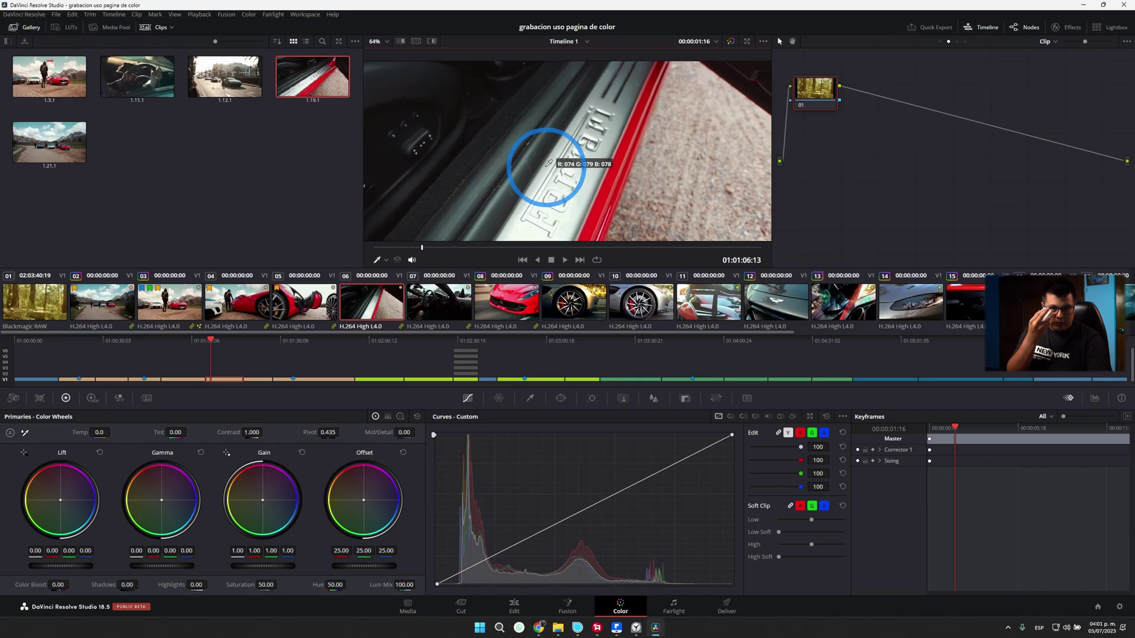
{"action": "left_click_drag", "start_coordinate": [554, 170], "coordinate": [565, 222]}
{"action": "left_click_drag", "start_coordinate": [522, 130], "coordinate": [515, 167]}
{"action": "scroll", "coordinate": [516, 171], "scroll_direction": "up", "scroll_amount": 4}
{"action": "scroll", "coordinate": [518, 168], "scroll_direction": "up", "scroll_amount": 8}
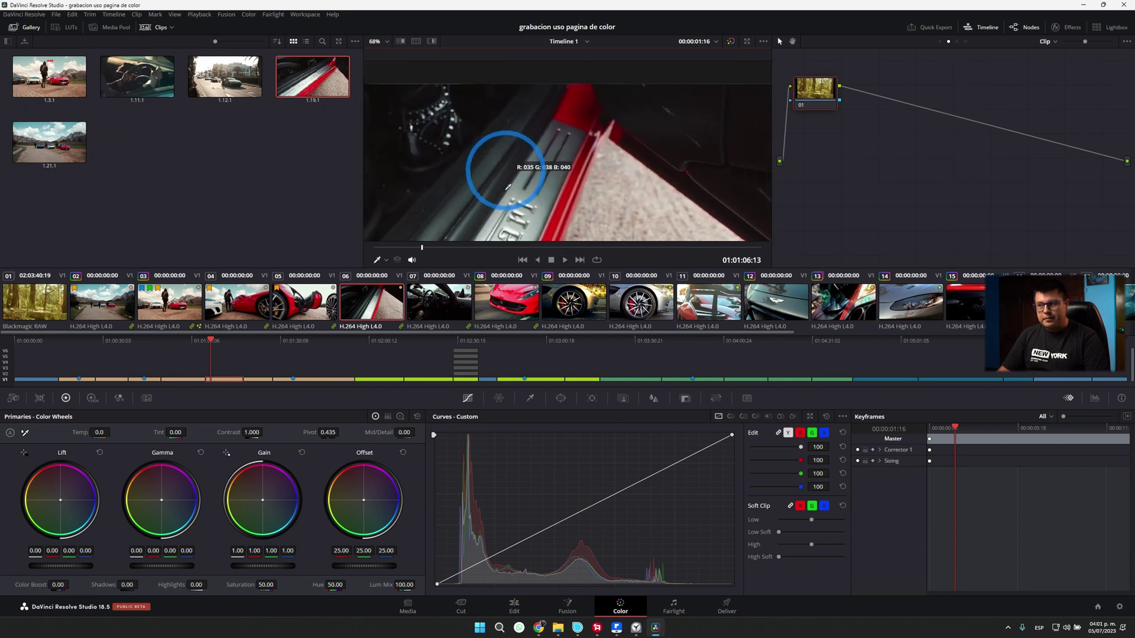
{"action": "left_click_drag", "start_coordinate": [506, 156], "coordinate": [503, 186]}
{"action": "left_click_drag", "start_coordinate": [865, 153], "coordinate": [876, 123]}
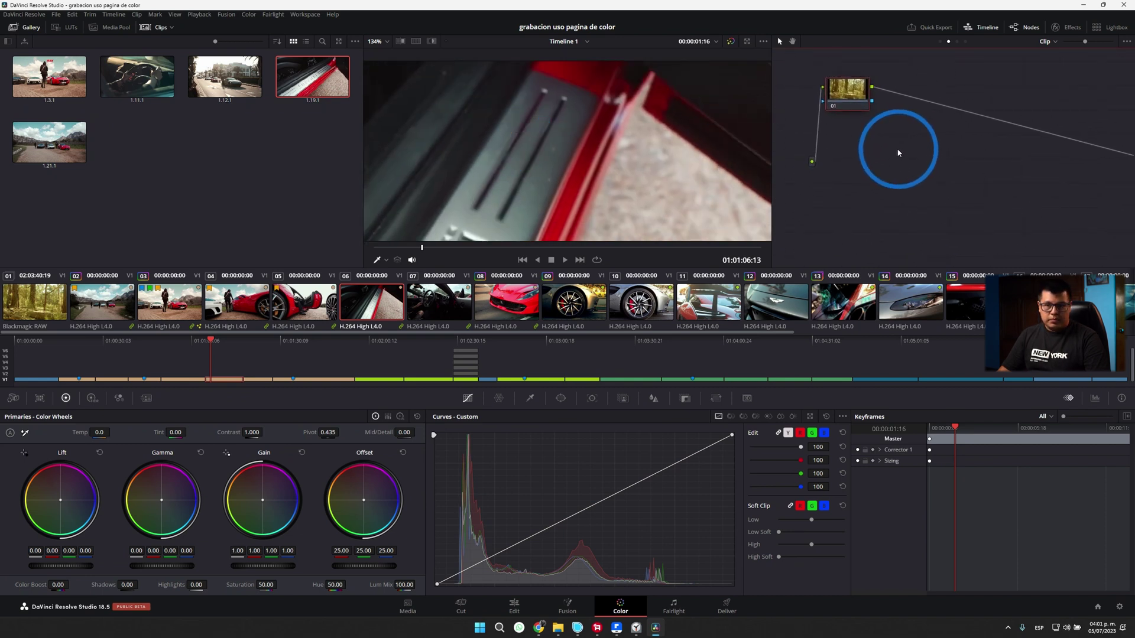
Fit the image in the viewer, go to clip 05 with the open red car door, and scrub it to 01:00:56:04.
{"action": "key", "text": "z"}
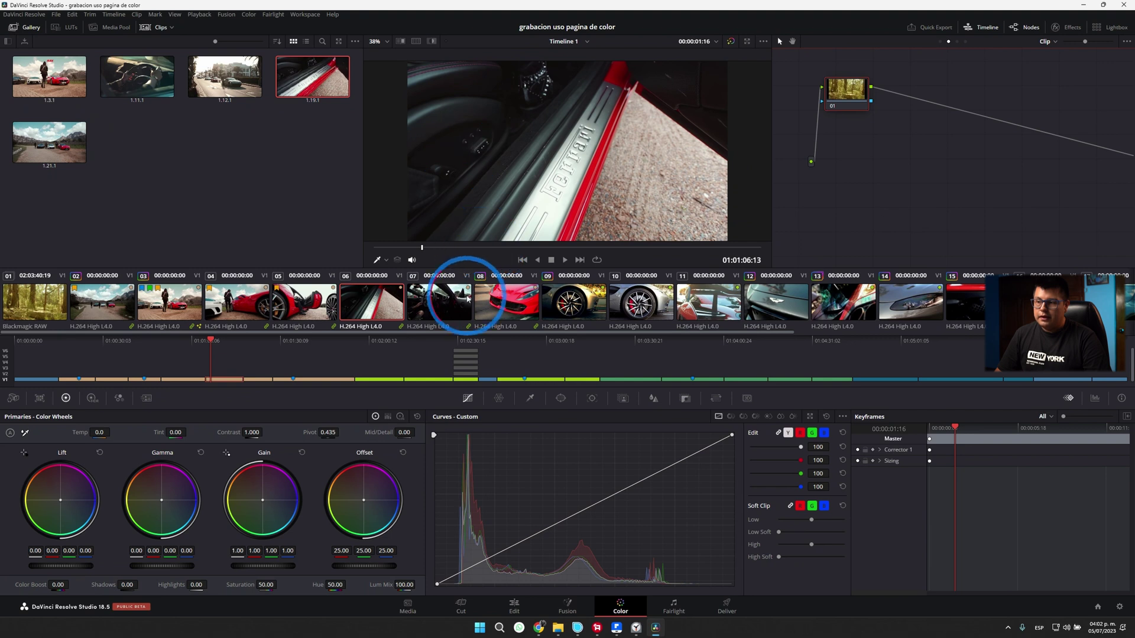
{"action": "left_click", "coordinate": [467, 299]}
{"action": "left_click", "coordinate": [322, 295]}
{"action": "left_click_drag", "start_coordinate": [430, 248], "coordinate": [540, 248]}
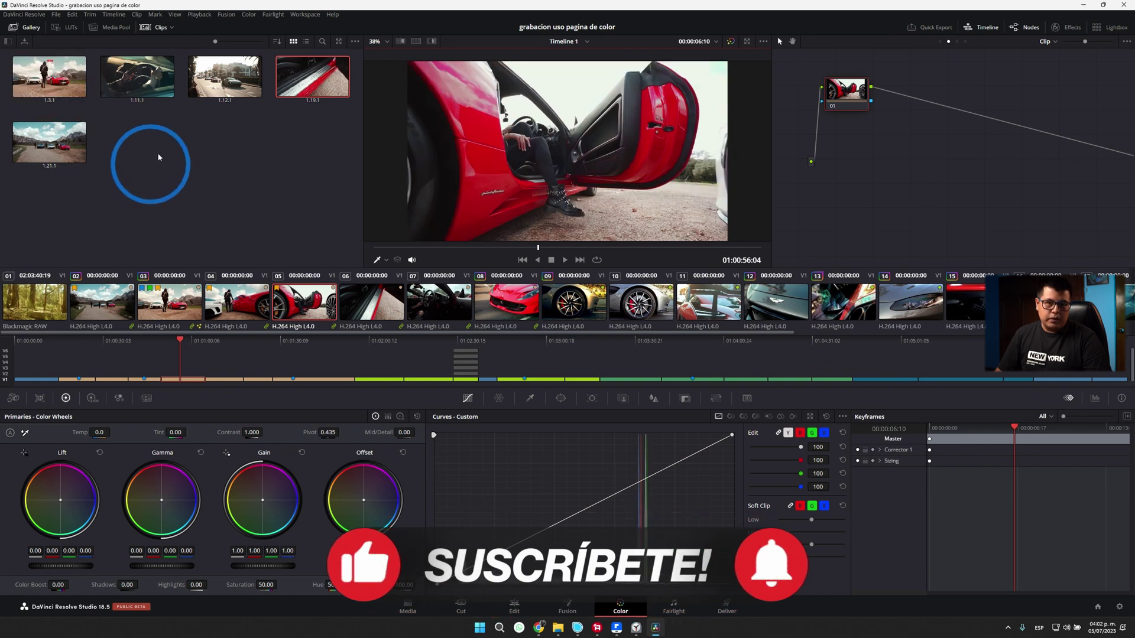
Compare clip 05 with gallery still 1.3.1 using Image Wipe, and move the clip's playhead to 01:00:57:07.
{"action": "left_click", "coordinate": [62, 83]}
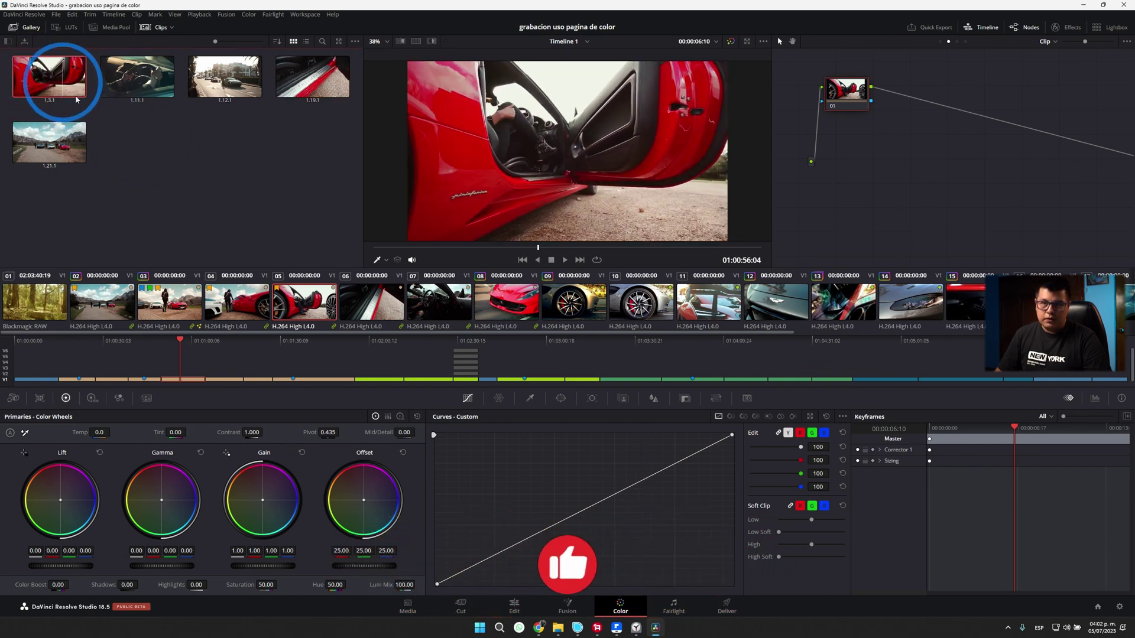
{"action": "left_click", "coordinate": [354, 50]}
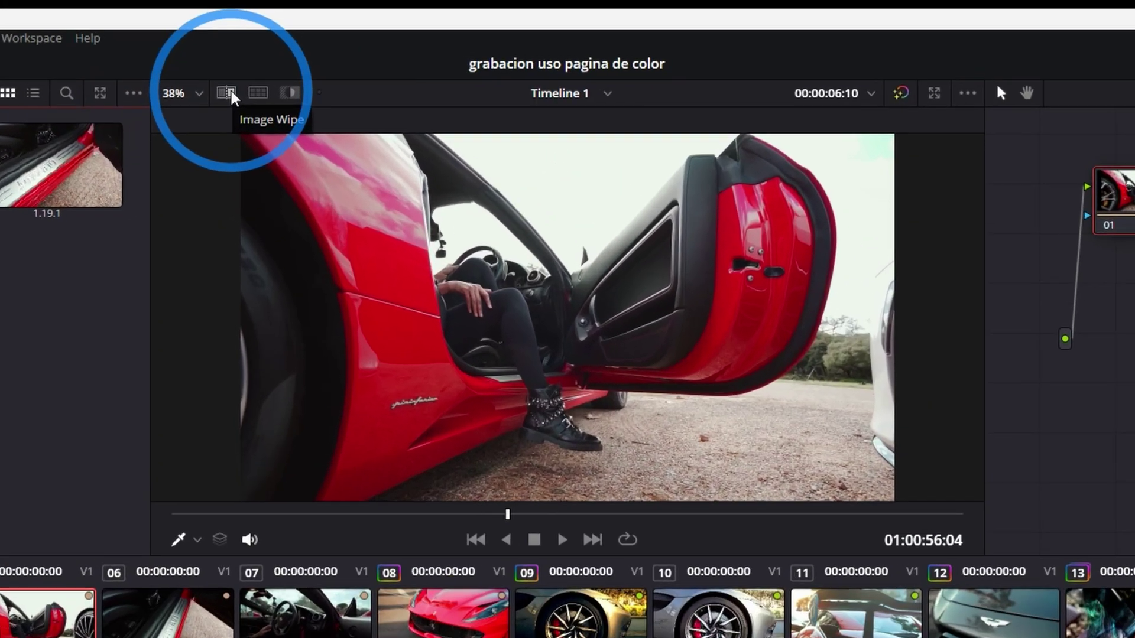
{"action": "left_click", "coordinate": [401, 41]}
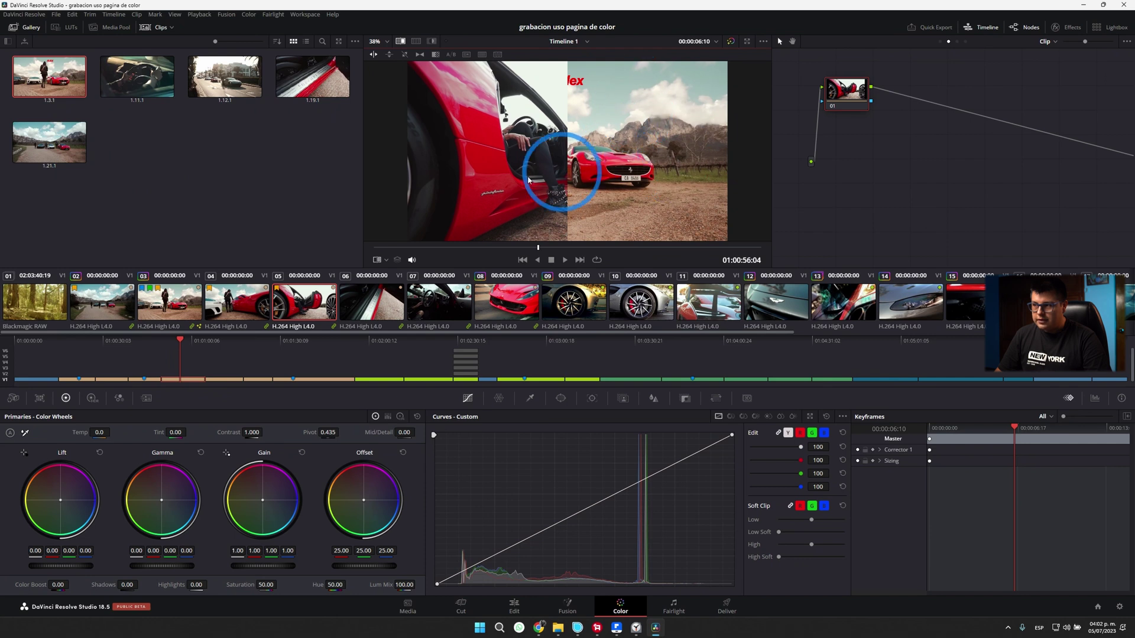
{"action": "left_click_drag", "start_coordinate": [538, 248], "coordinate": [567, 251]}
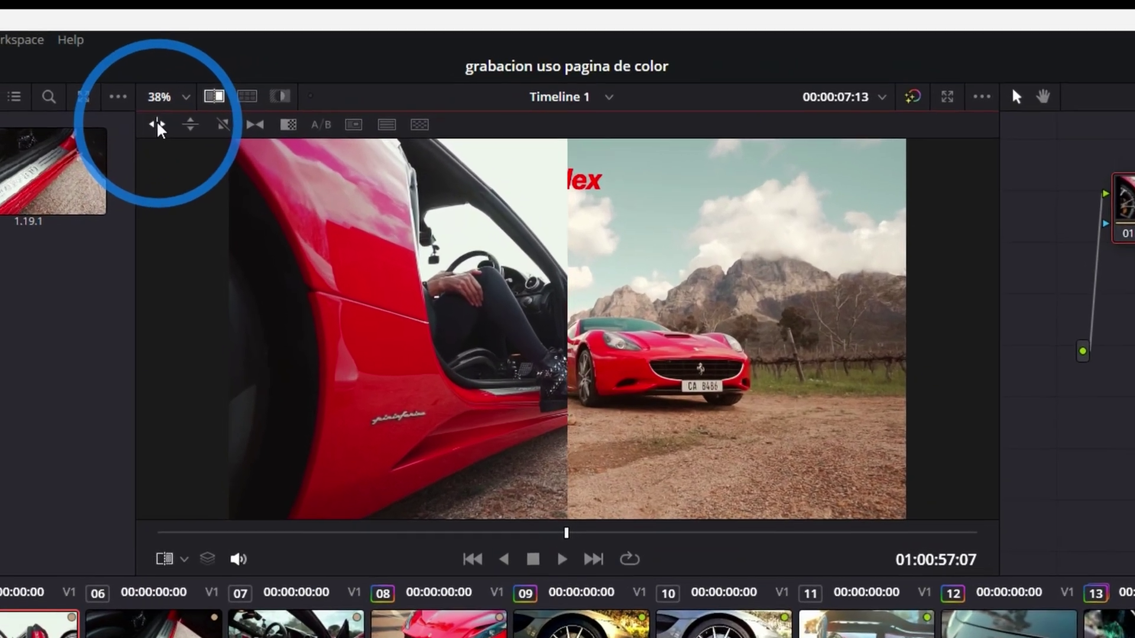
Try the vertical, diagonal, mix, alpha and Difference wipe styles on the still comparison.
{"action": "left_click", "coordinate": [177, 126]}
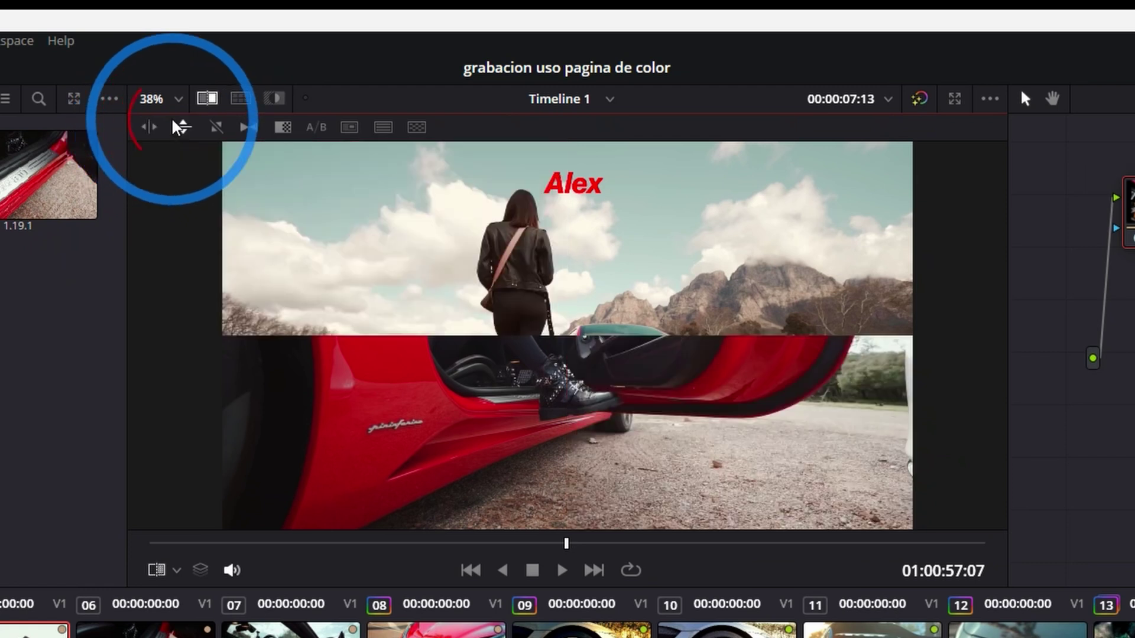
{"action": "left_click", "coordinate": [216, 127]}
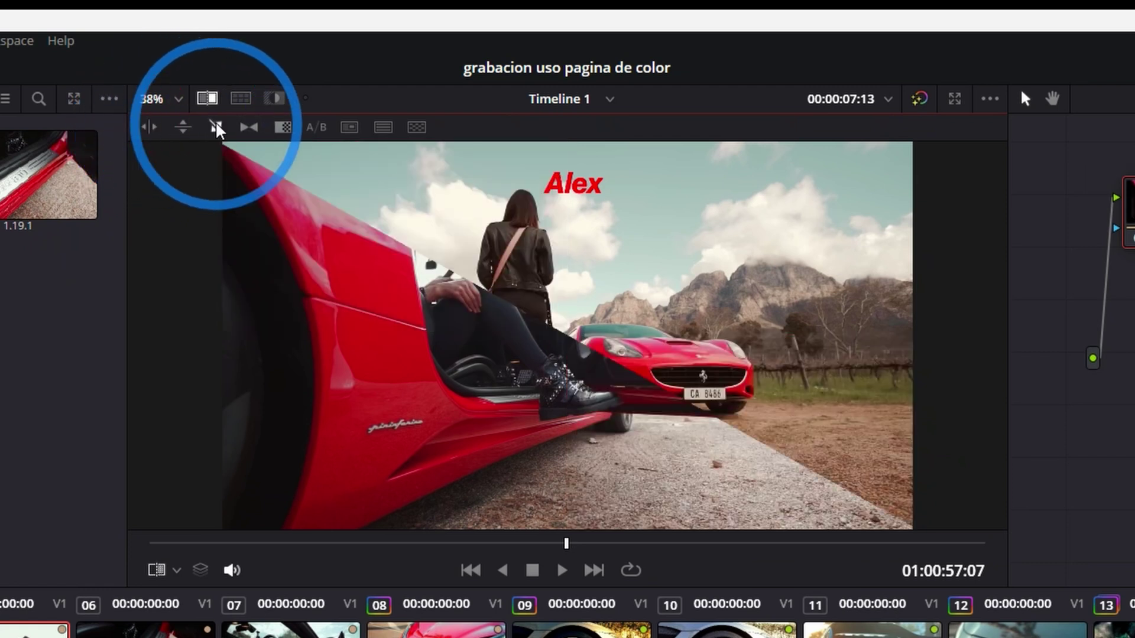
{"action": "left_click", "coordinate": [249, 128]}
{"action": "left_click", "coordinate": [283, 128]}
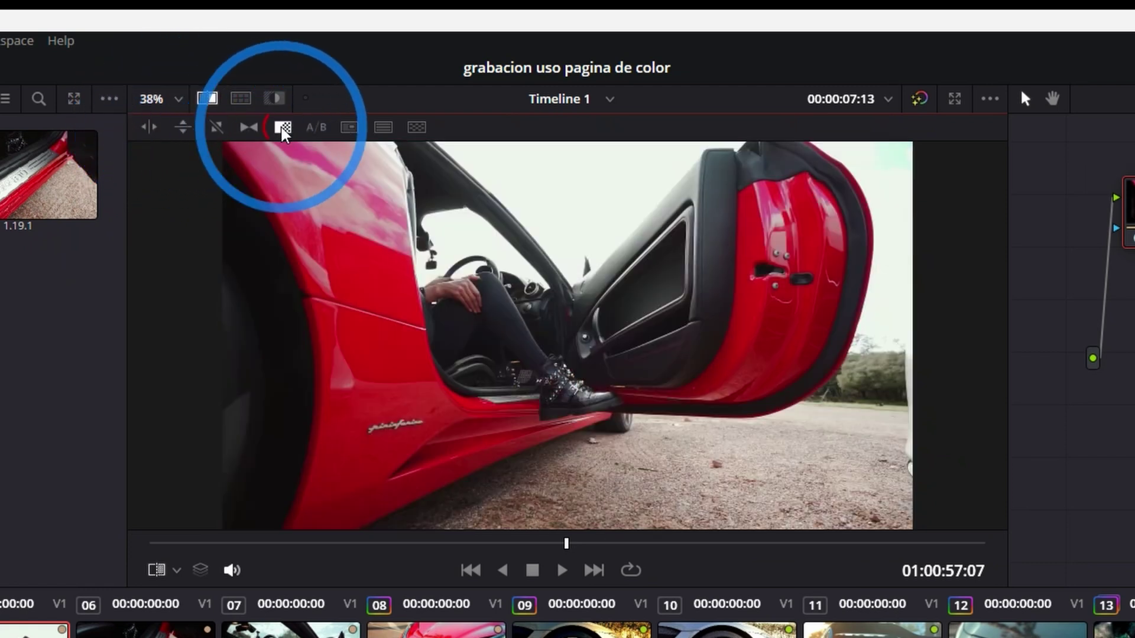
{"action": "left_click", "coordinate": [318, 127]}
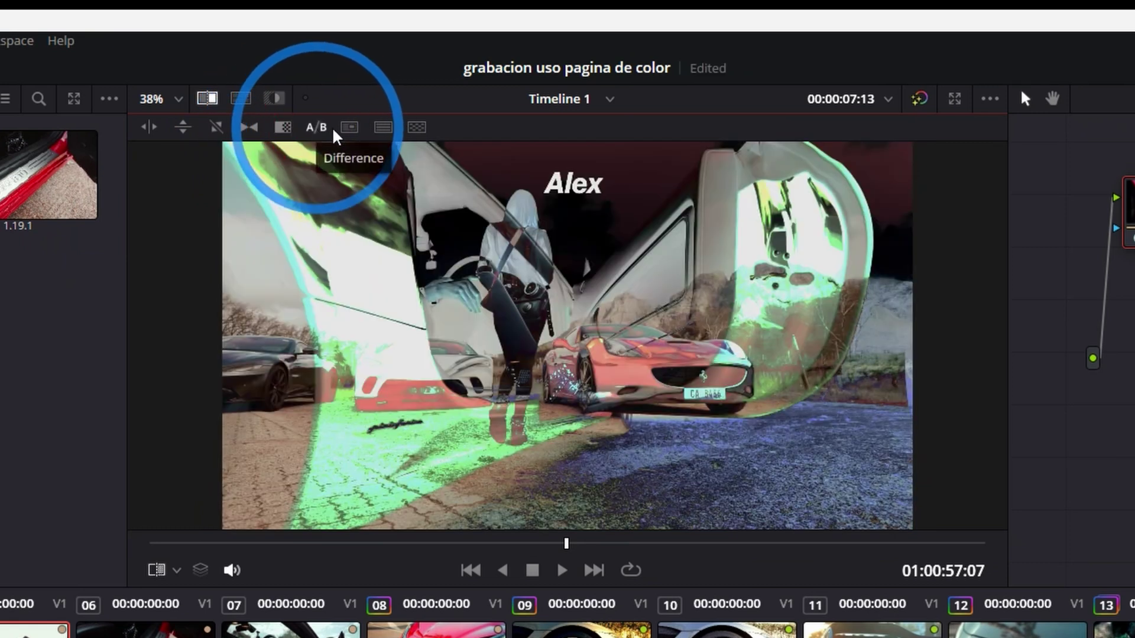
Try the box wipe with its frame adjusted around the seated leg, and the horizontal-band and checkerboard wipe styles.
{"action": "left_click", "coordinate": [349, 127]}
{"action": "left_click_drag", "start_coordinate": [683, 294], "coordinate": [532, 356]}
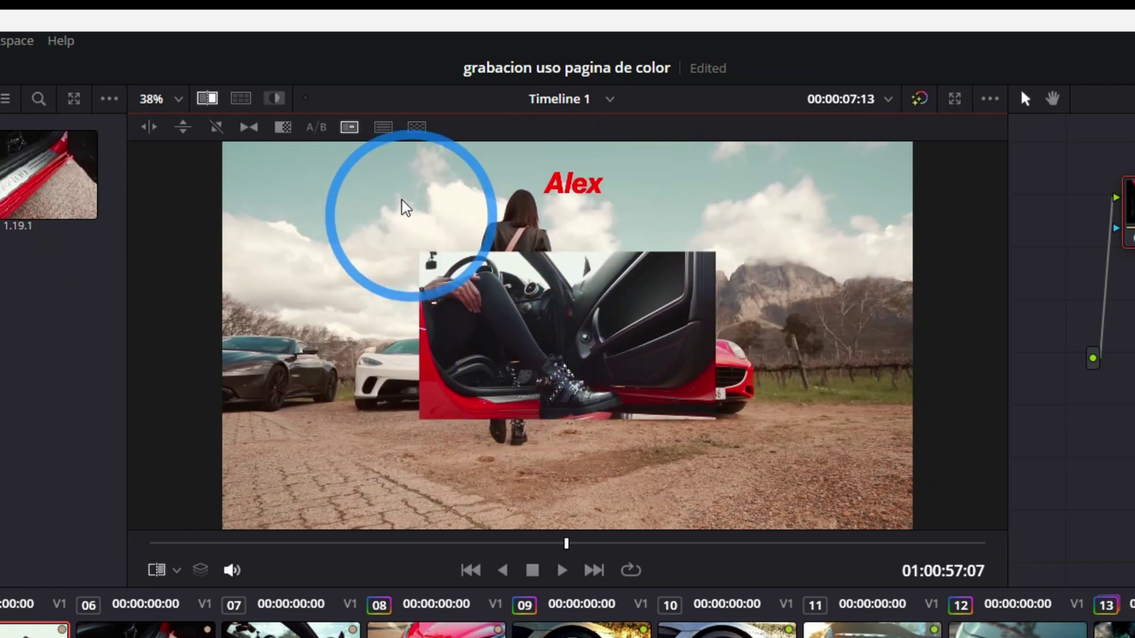
{"action": "left_click", "coordinate": [383, 128]}
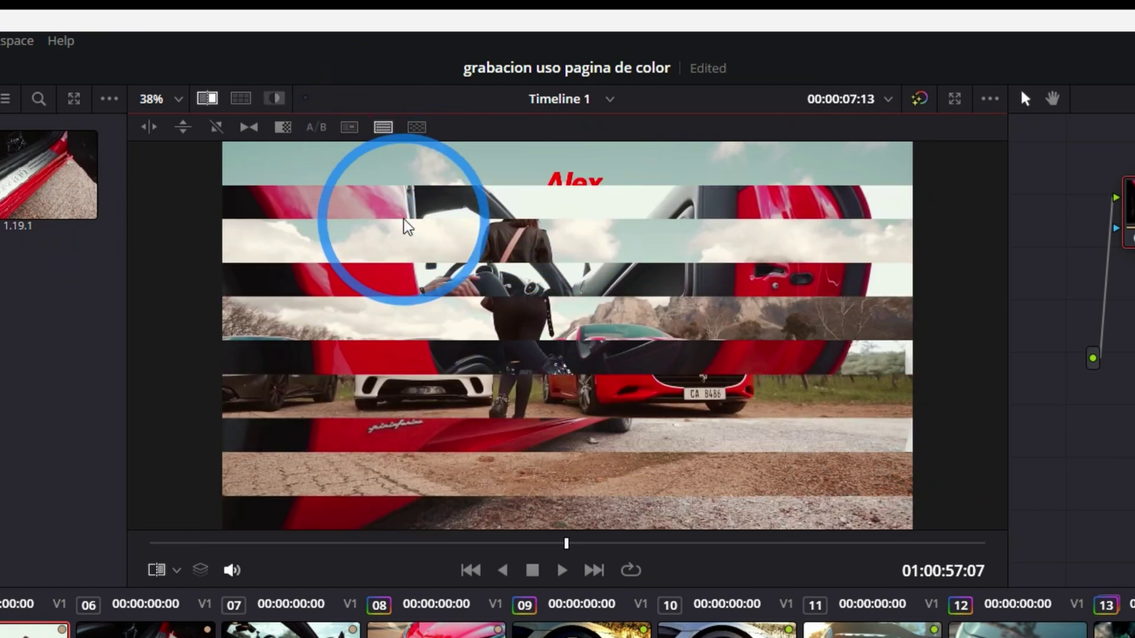
{"action": "left_click", "coordinate": [417, 127]}
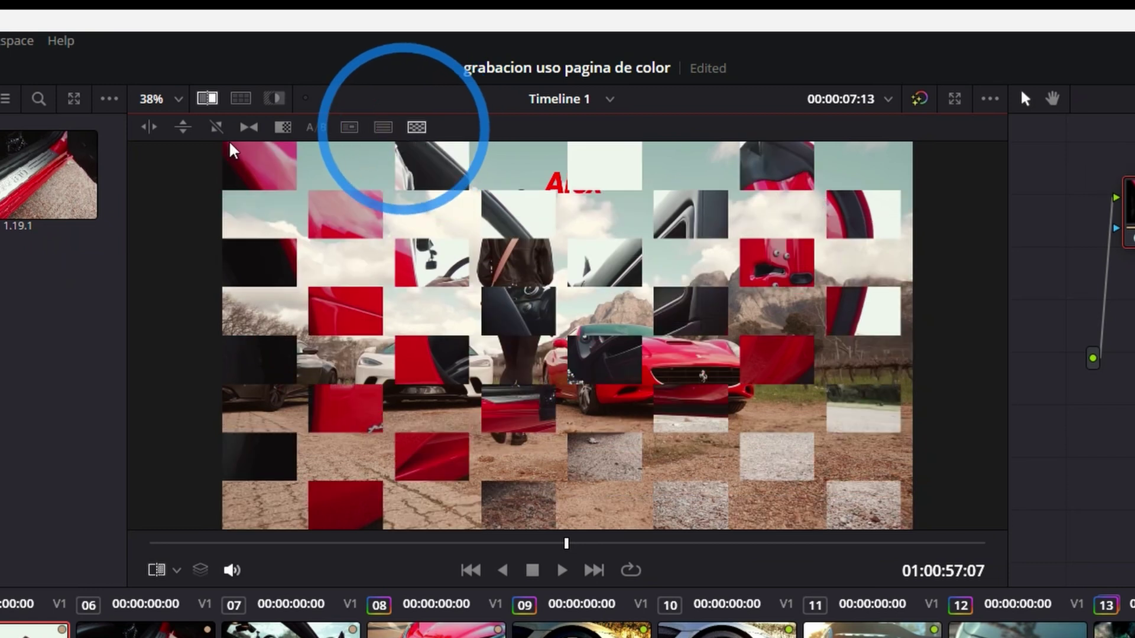
Return to the horizontal wipe, slide its dividing line across the image, and swap the sides of the still and the clip.
{"action": "left_click", "coordinate": [155, 128]}
{"action": "left_click_drag", "start_coordinate": [251, 382], "coordinate": [453, 377]}
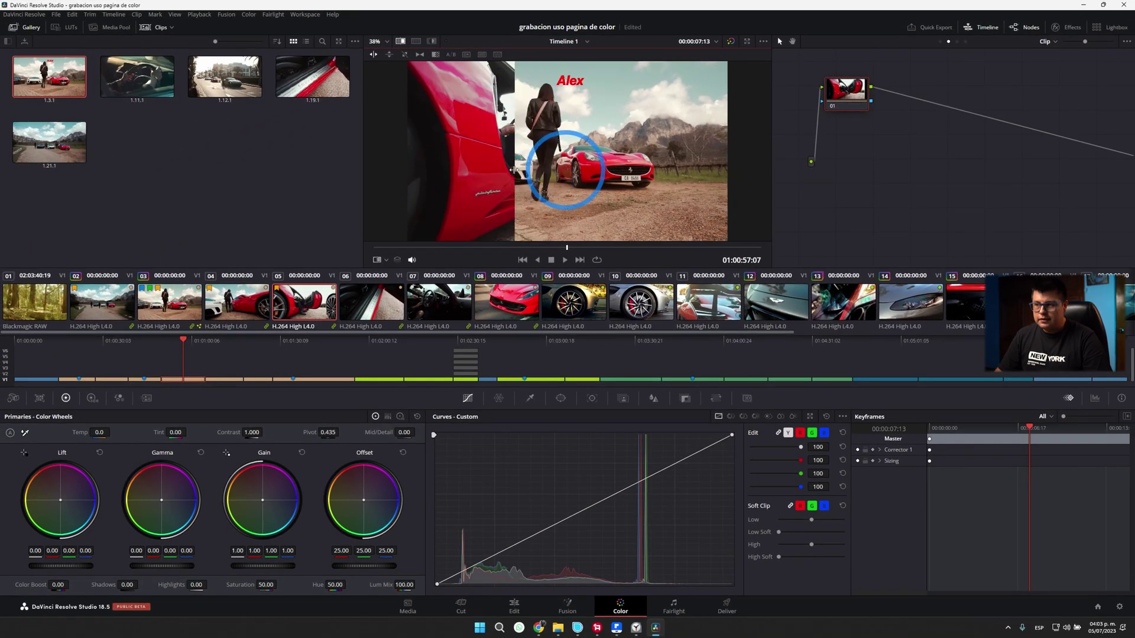
{"action": "left_click_drag", "start_coordinate": [513, 171], "coordinate": [571, 193]}
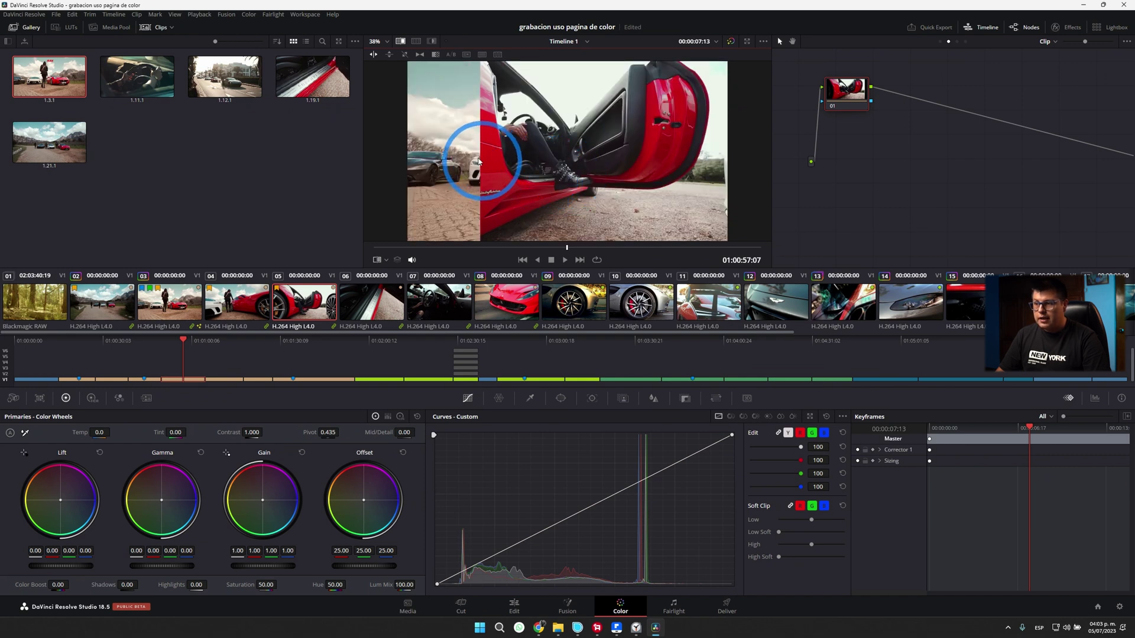
{"action": "left_click_drag", "start_coordinate": [479, 161], "coordinate": [500, 157]}
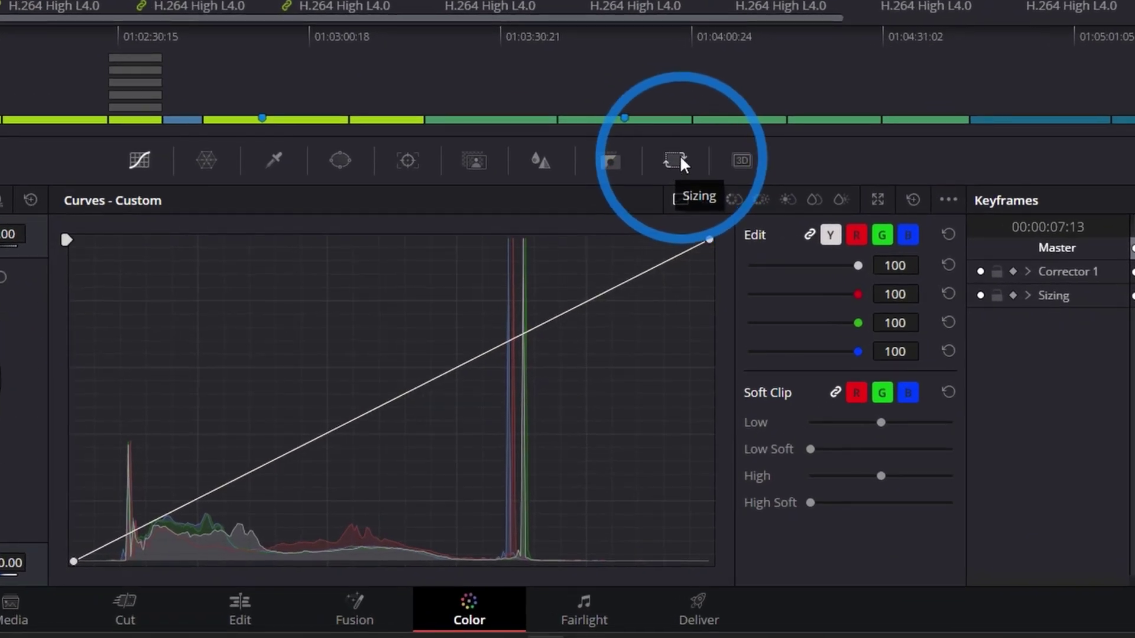
Shift the reference still sideways with a Reference Sizing pan of about -883.2, and show the picker's RGB values over the image.
{"action": "left_click", "coordinate": [676, 157]}
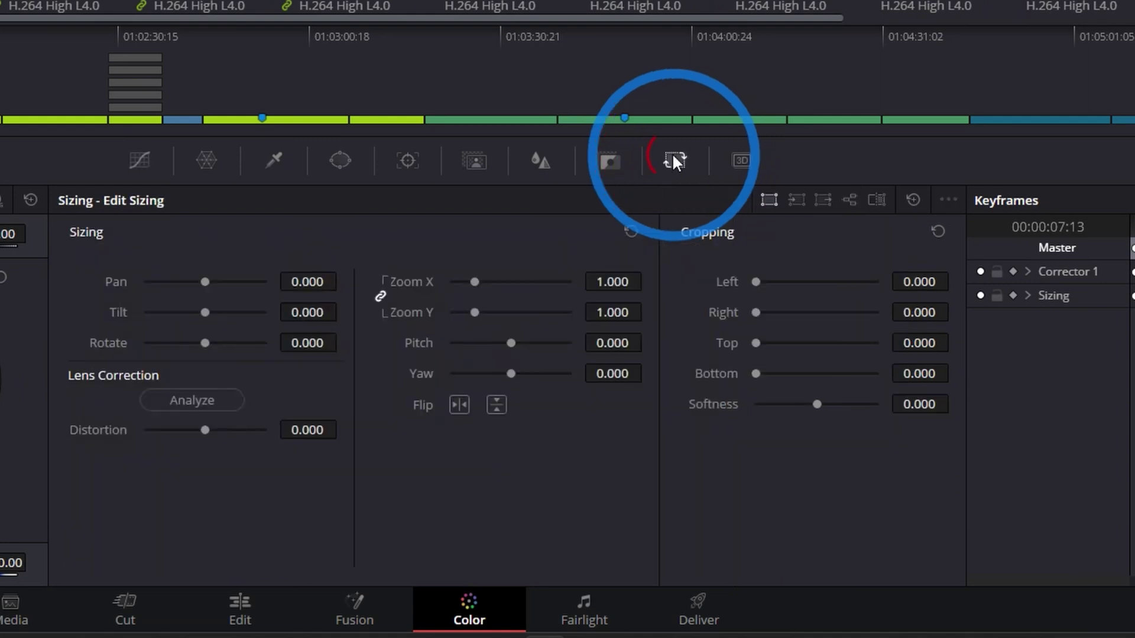
{"action": "left_click", "coordinate": [876, 200]}
{"action": "left_click_drag", "start_coordinate": [207, 282], "coordinate": [186, 288]}
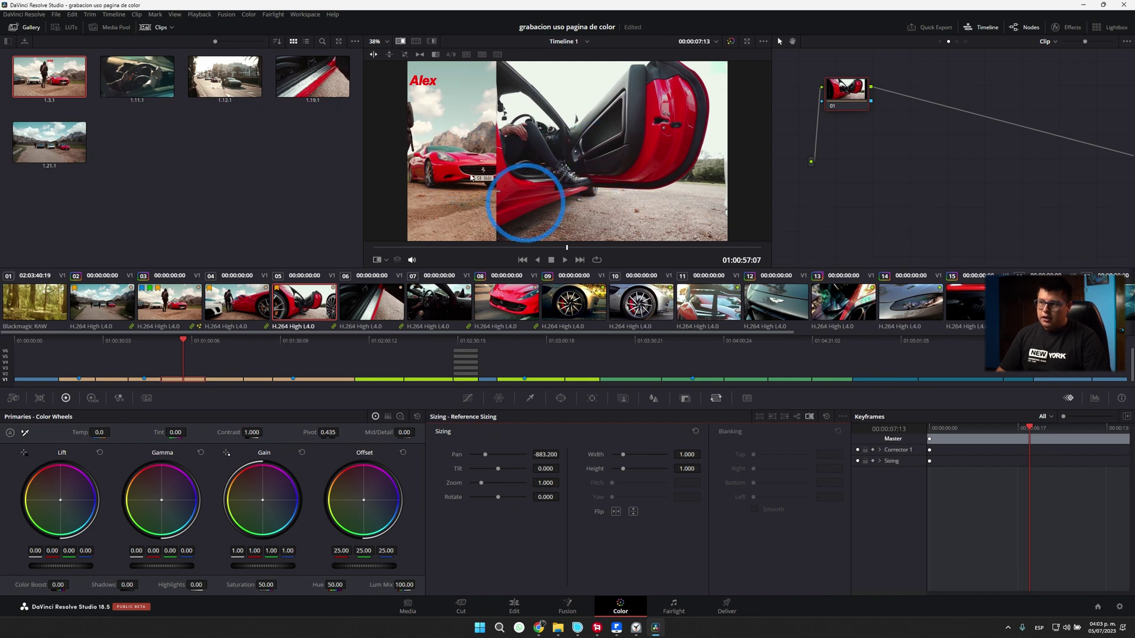
{"action": "right_click", "coordinate": [471, 177]}
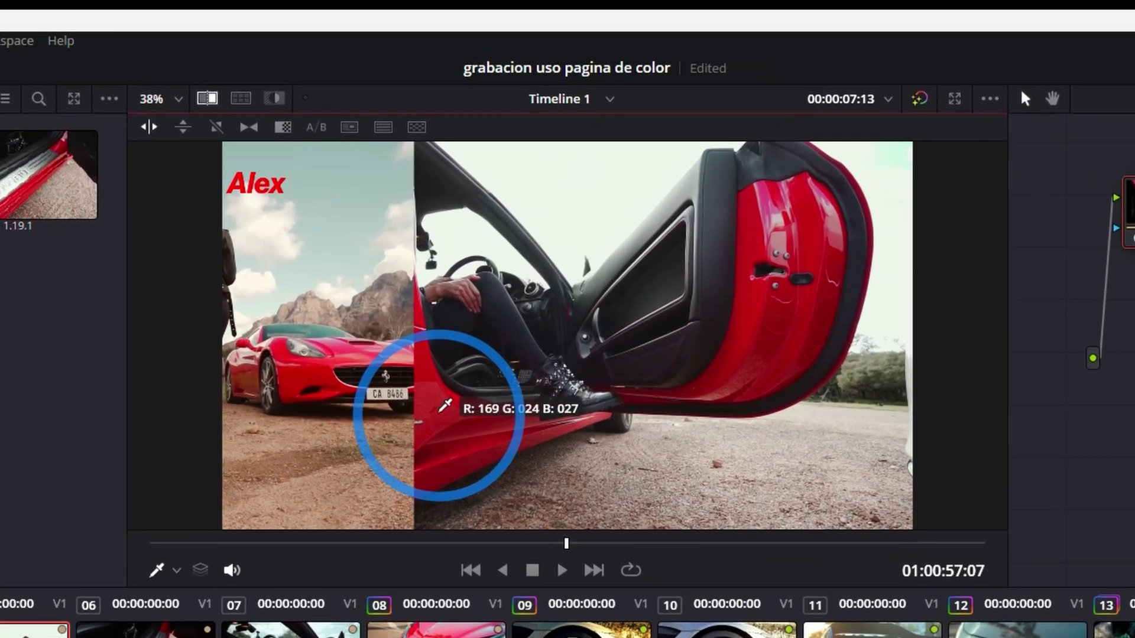
Replace the image wipe with Split Screen, review its comparison options, and set it to Current Group.
{"action": "left_click", "coordinate": [242, 100]}
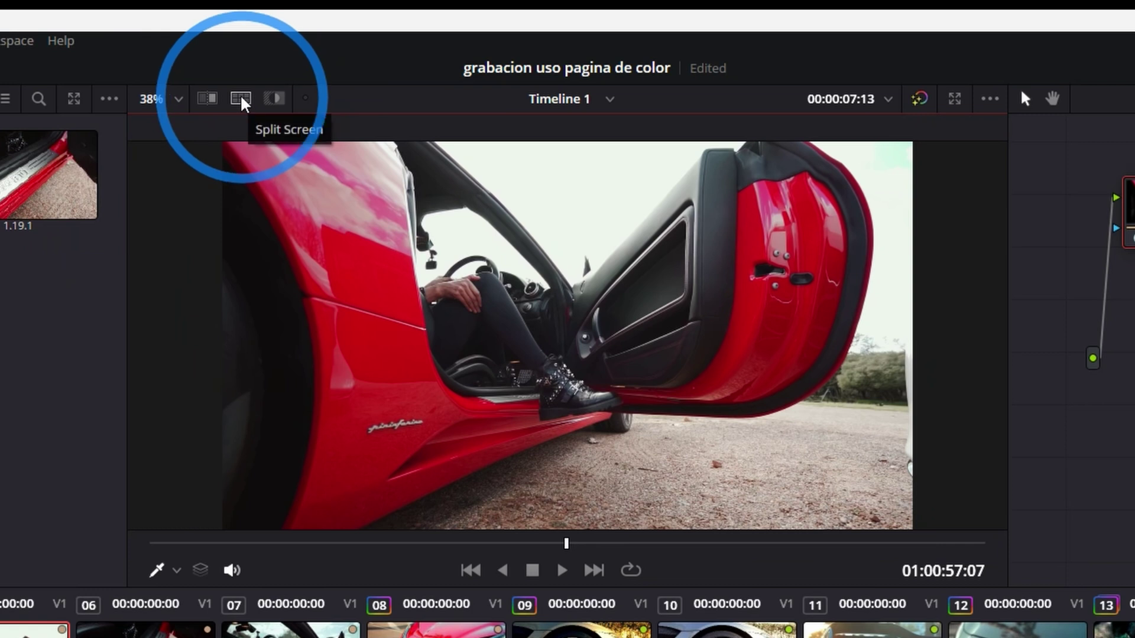
{"action": "left_click", "coordinate": [243, 100]}
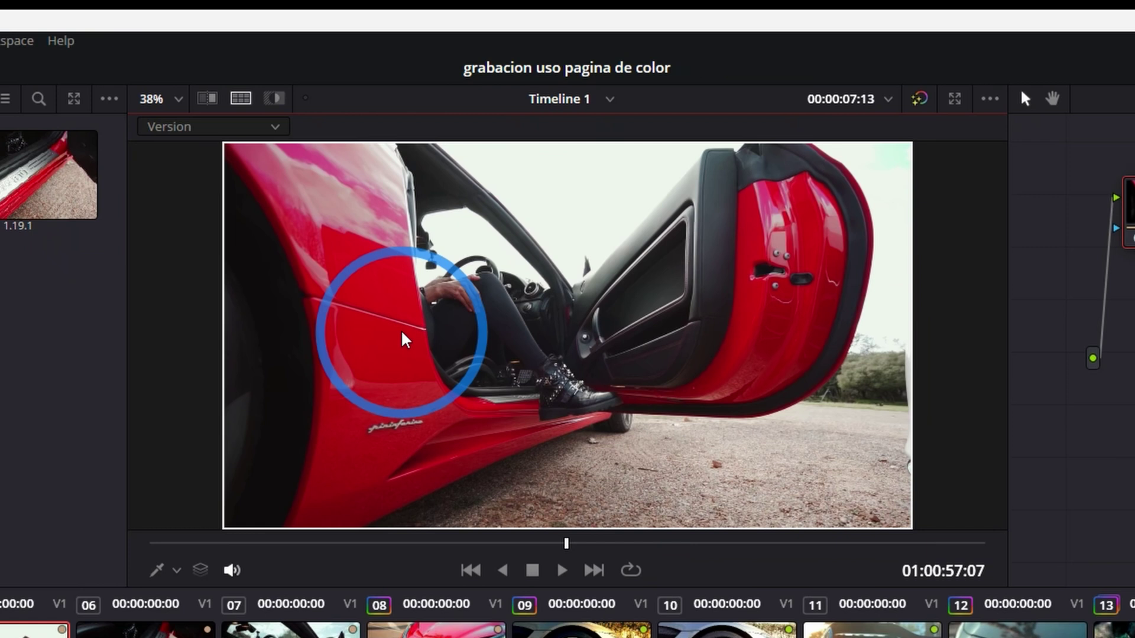
{"action": "left_click", "coordinate": [272, 127]}
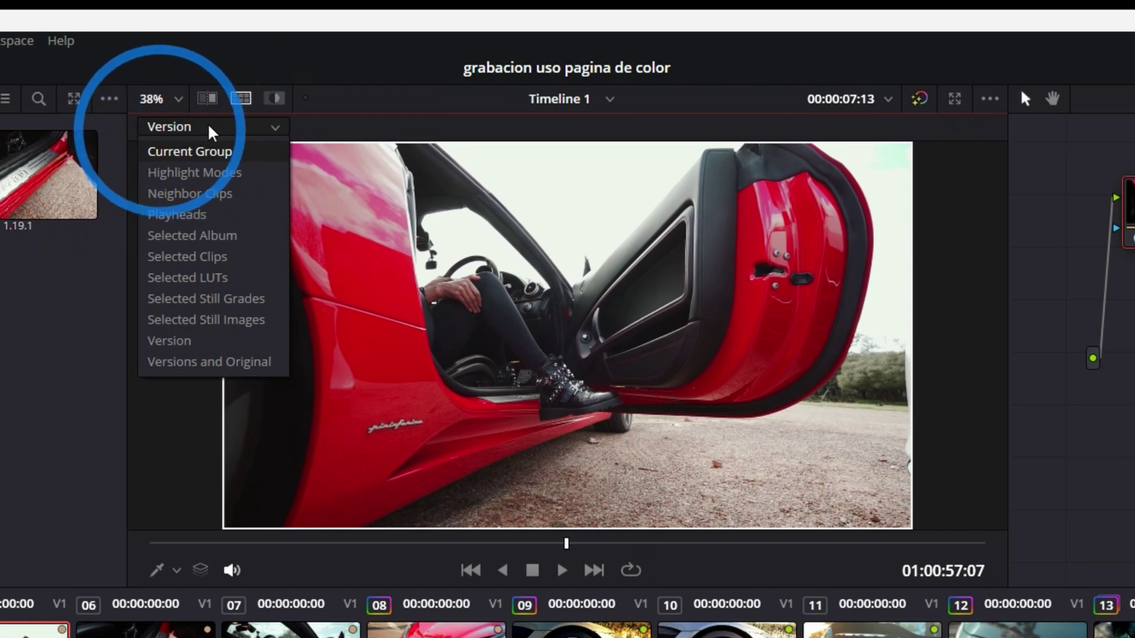
{"action": "left_click", "coordinate": [242, 128]}
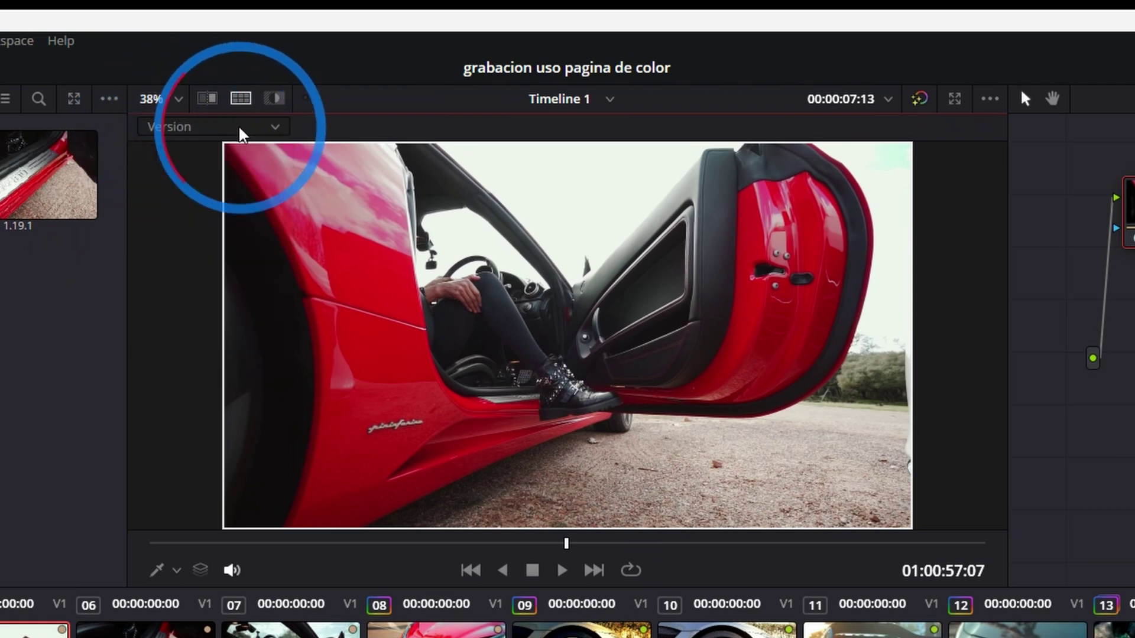
{"action": "left_click", "coordinate": [282, 127]}
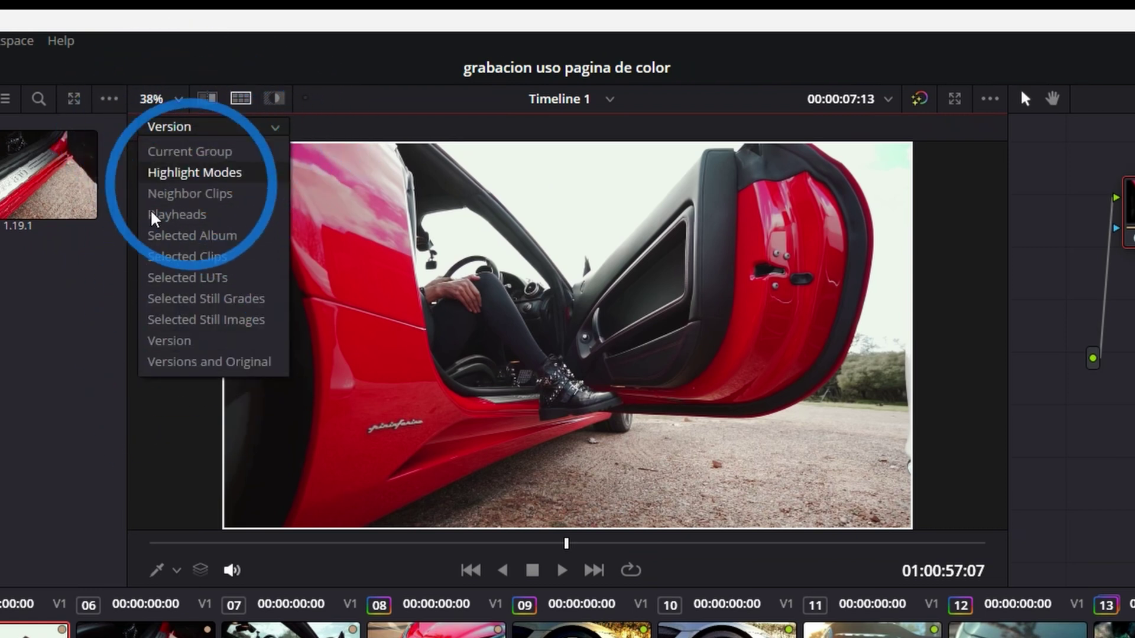
{"action": "left_click", "coordinate": [195, 153]}
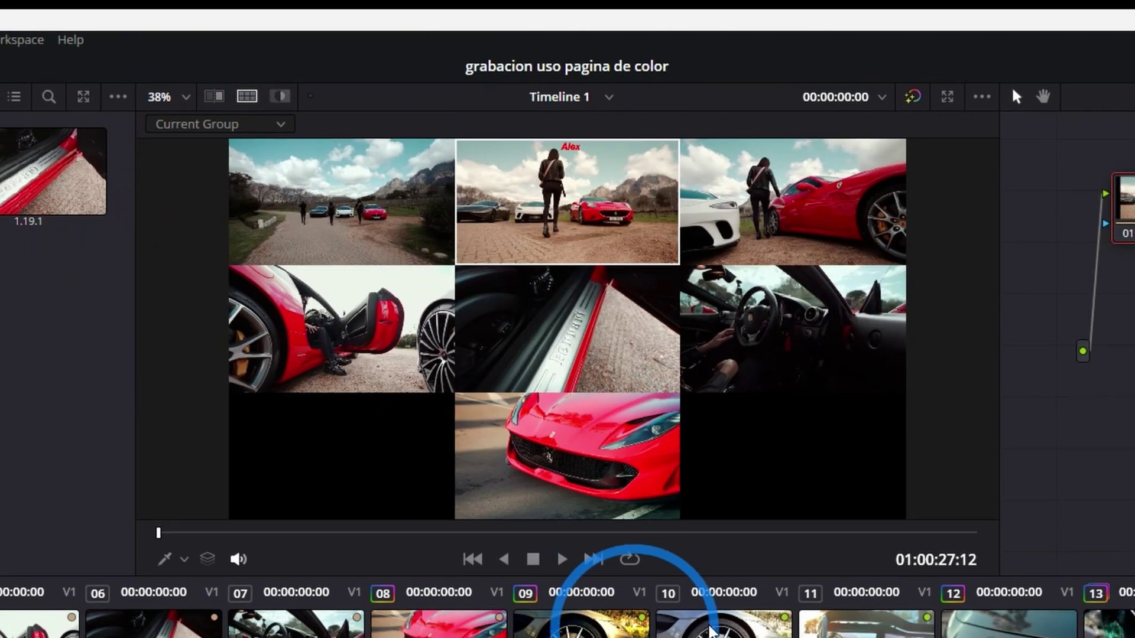
View clip 10 in the split screen, change the comparison to Versions and Original, and inspect other clips with it.
{"action": "left_click", "coordinate": [726, 632]}
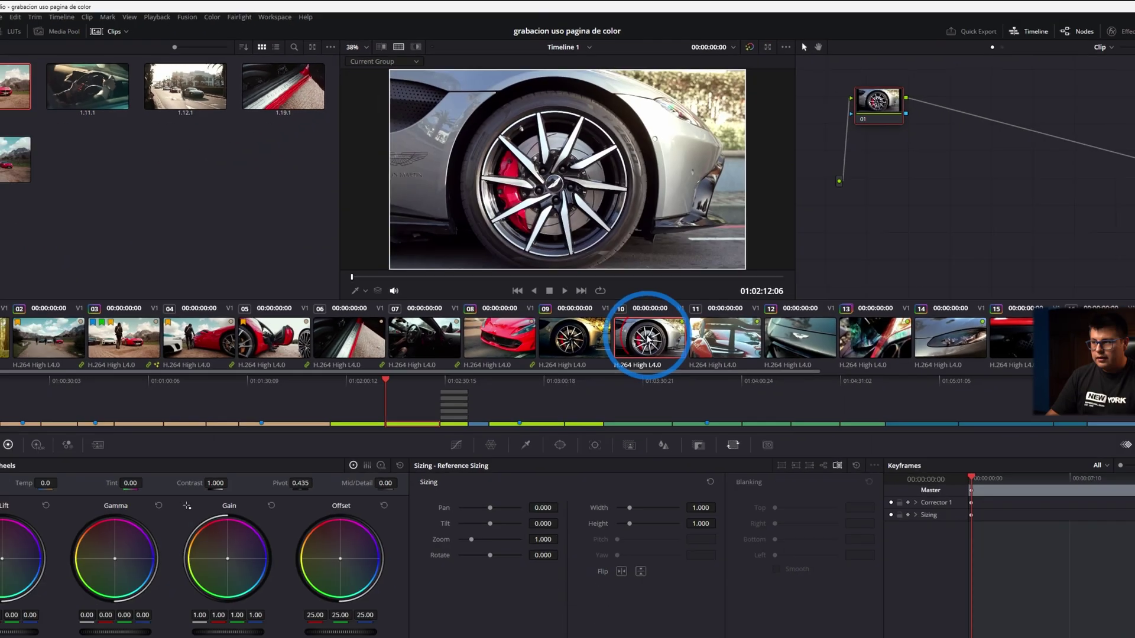
{"action": "left_click", "coordinate": [383, 61]}
{"action": "left_click", "coordinate": [381, 186]}
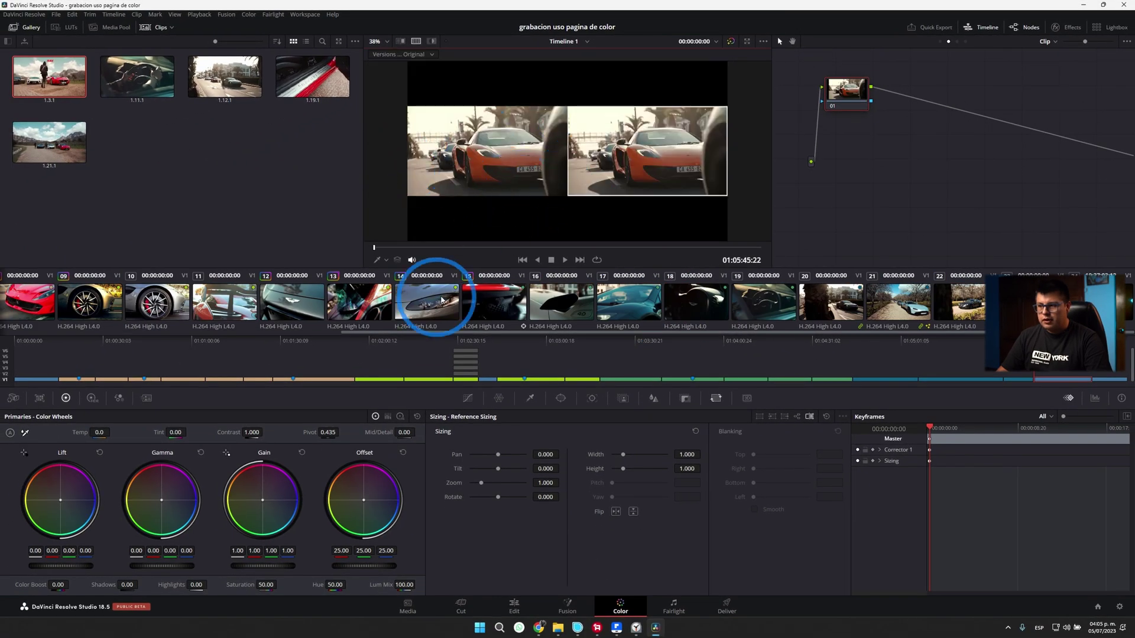
{"action": "left_click", "coordinate": [354, 298]}
{"action": "left_click", "coordinate": [491, 151]}
{"action": "left_click_drag", "start_coordinate": [456, 248], "coordinate": [536, 250]}
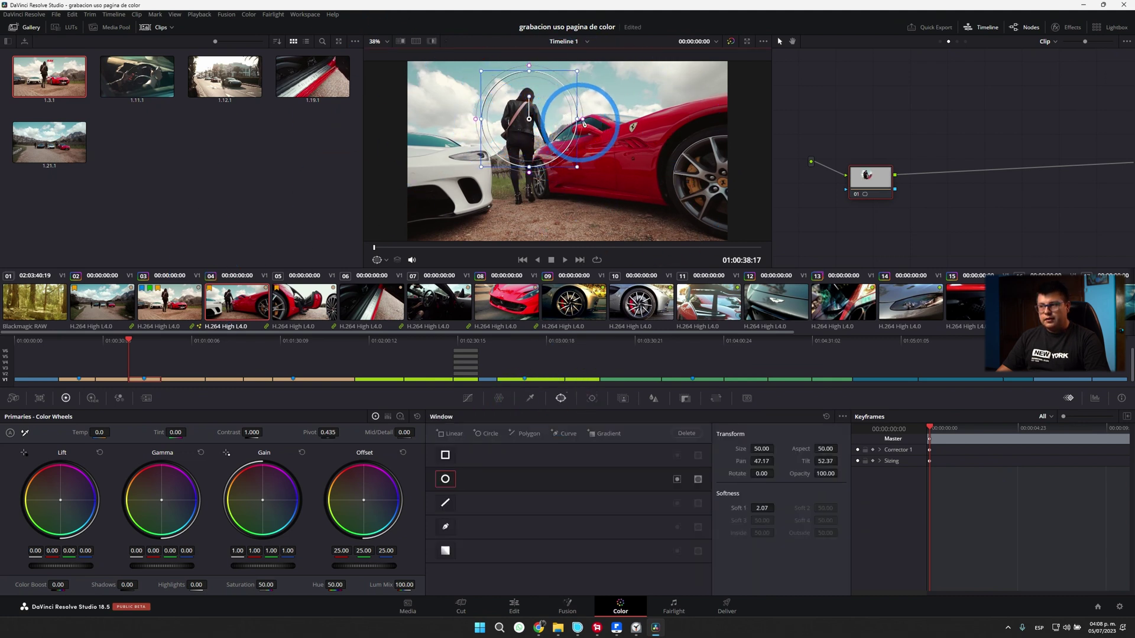
Increase the circular window's softness to about 8.61 on clip 04, isolate it with Highlight, and reposition it around the woman.
{"action": "left_click_drag", "start_coordinate": [584, 122], "coordinate": [603, 122]}
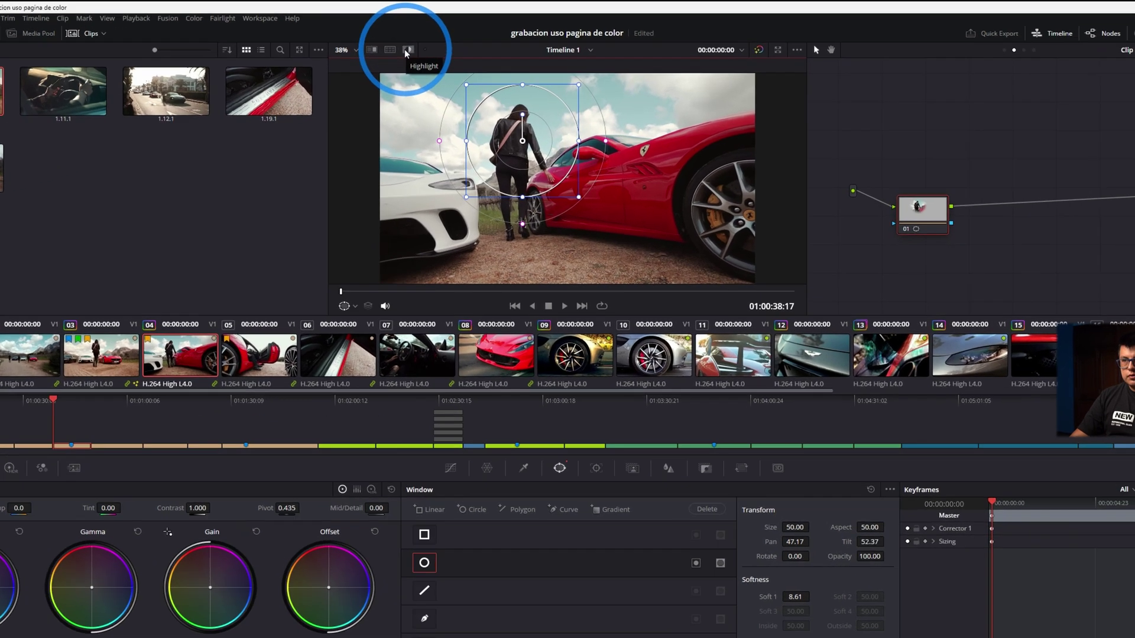
{"action": "left_click", "coordinate": [431, 42]}
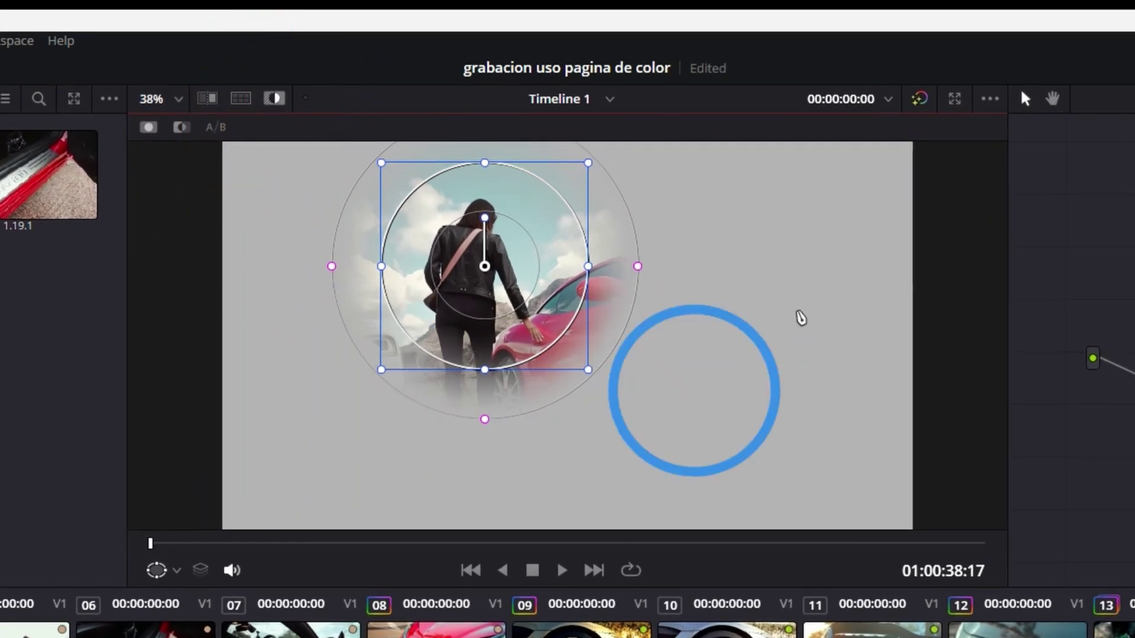
{"action": "left_click", "coordinate": [145, 126]}
{"action": "left_click_drag", "start_coordinate": [485, 266], "coordinate": [479, 258]}
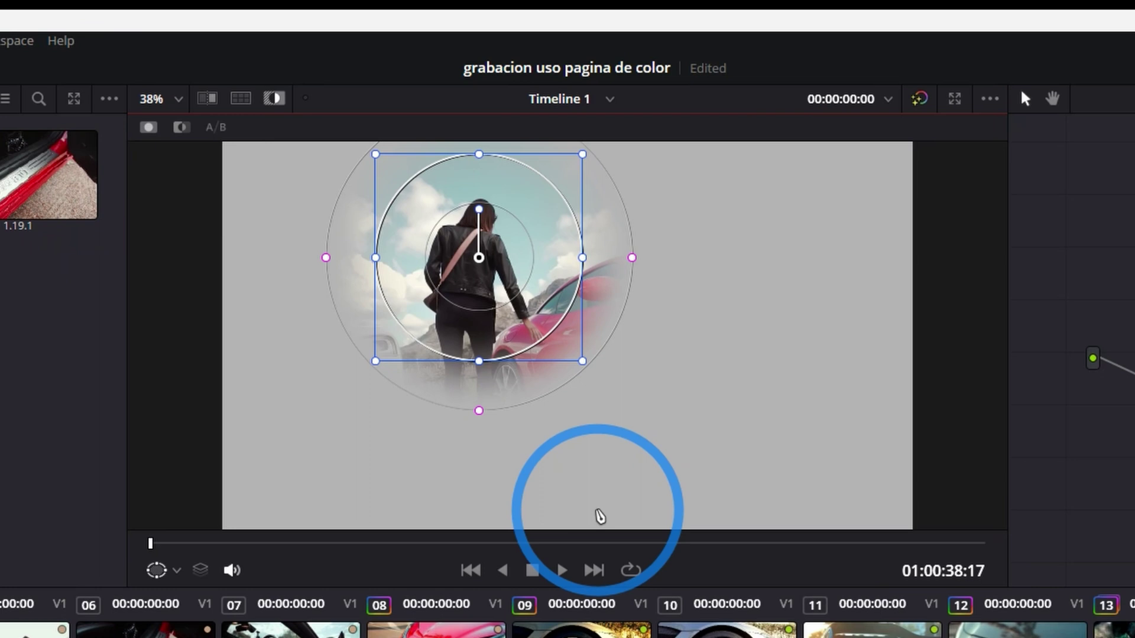
{"action": "left_click_drag", "start_coordinate": [493, 254], "coordinate": [497, 270]}
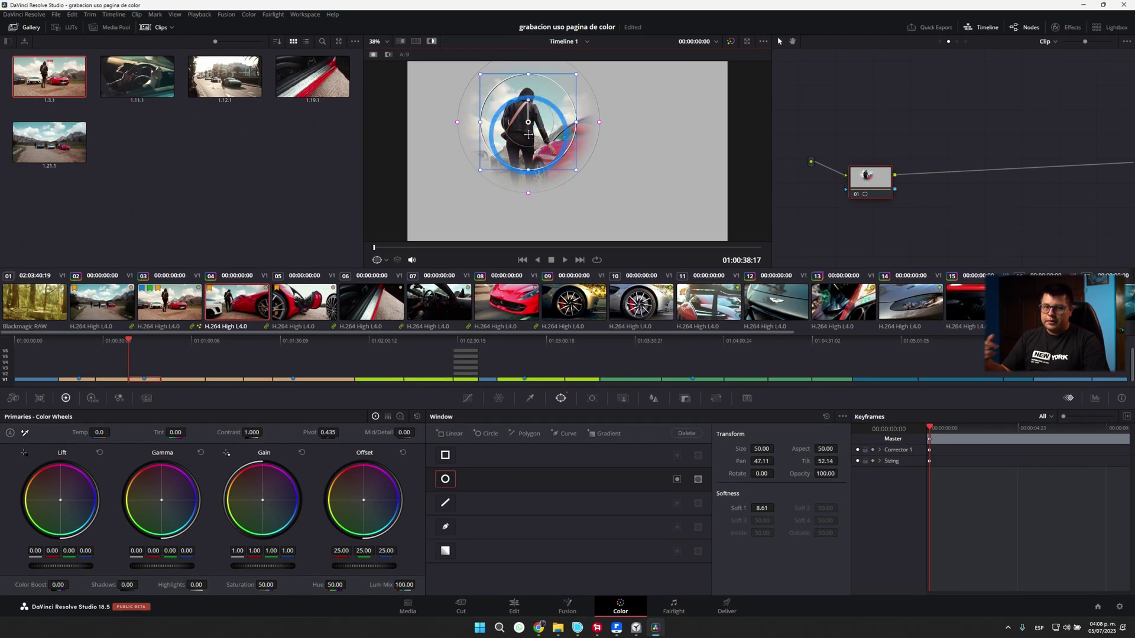
Shift the Offset color toward orange inside the window, view its black-and-white highlight matte, and turn the highlight off.
{"action": "left_click_drag", "start_coordinate": [364, 501], "coordinate": [353, 488]}
{"action": "left_click", "coordinate": [388, 54]}
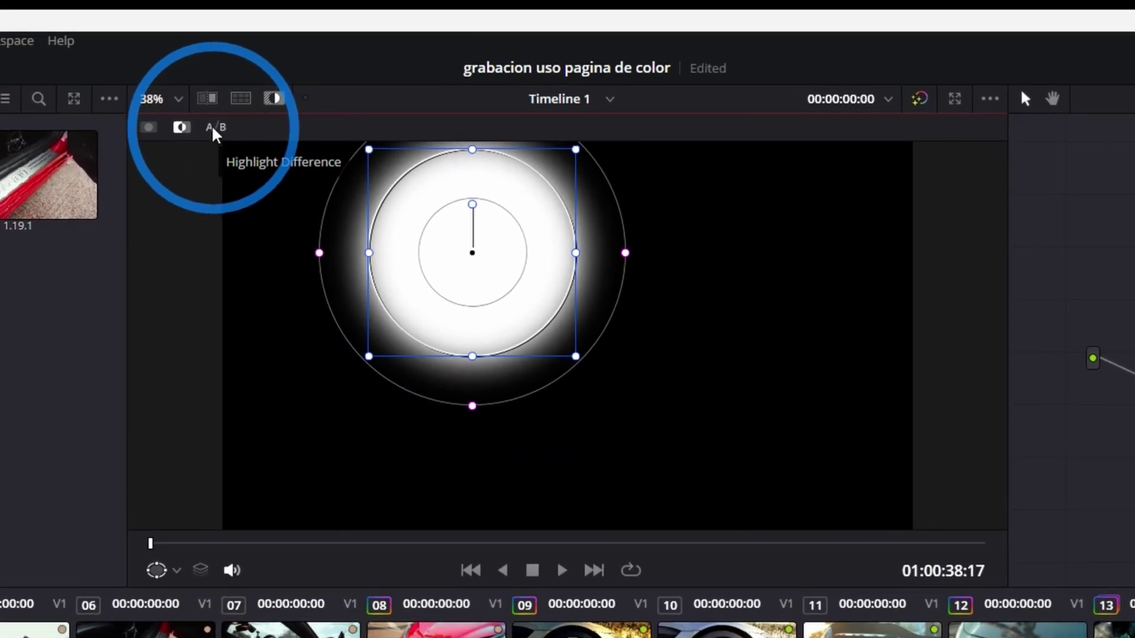
{"action": "key", "text": "shift+h"}
Switch from Timeline 1 to the "blanco y negro" timeline.
{"action": "left_click", "coordinate": [610, 99]}
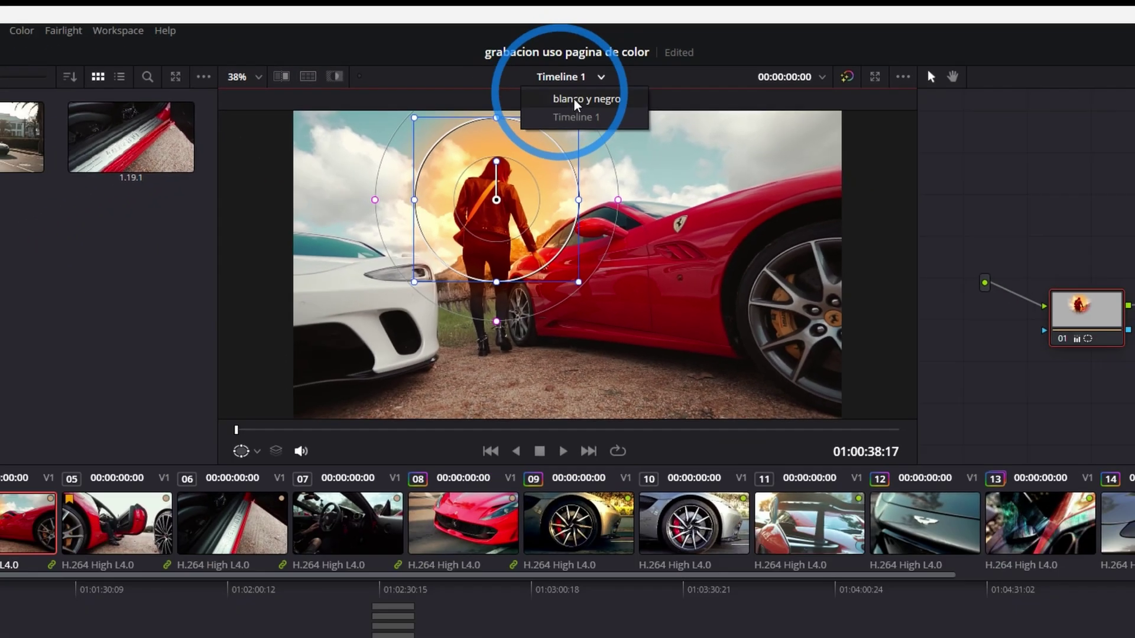
{"action": "left_click", "coordinate": [591, 127]}
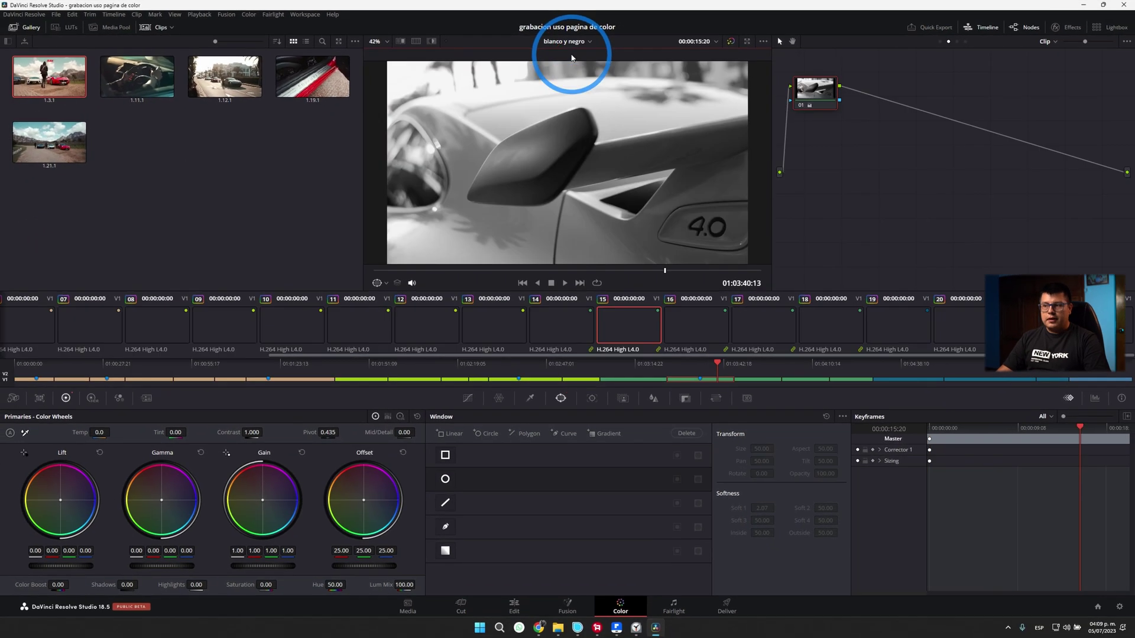
View several other clips in the "blanco y negro" timeline.
{"action": "left_click", "coordinate": [427, 334]}
{"action": "left_click", "coordinate": [489, 324]}
{"action": "left_click", "coordinate": [365, 323]}
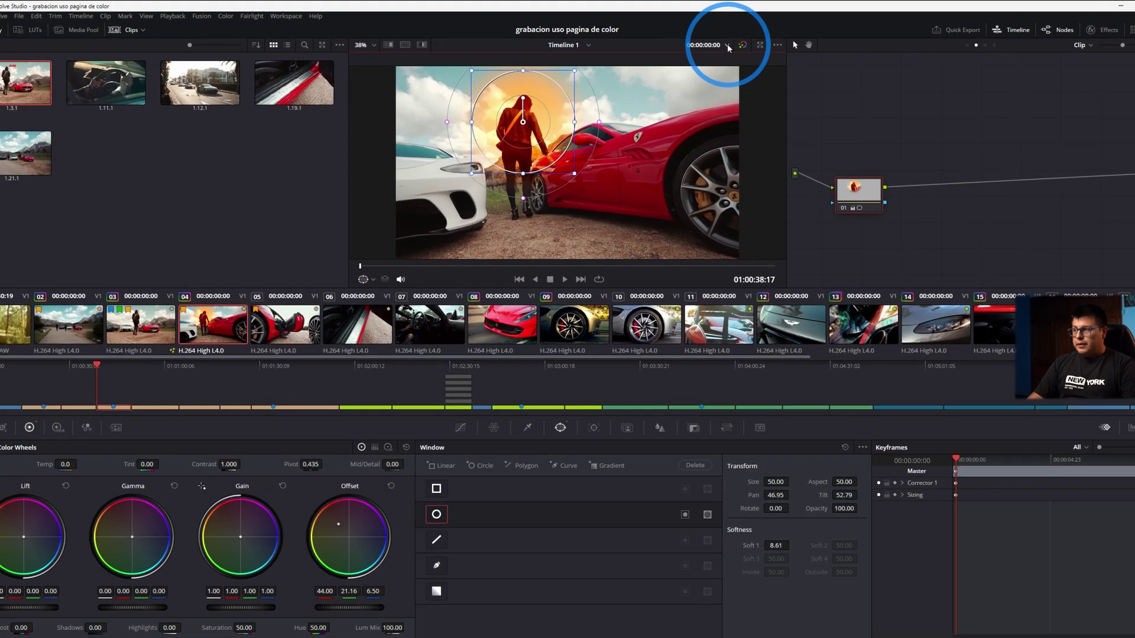
Scrub clip 04 of Timeline 1 to about 00:00:05:07 to watch its source timecode, and show the timecode display options.
{"action": "left_click", "coordinate": [716, 42]}
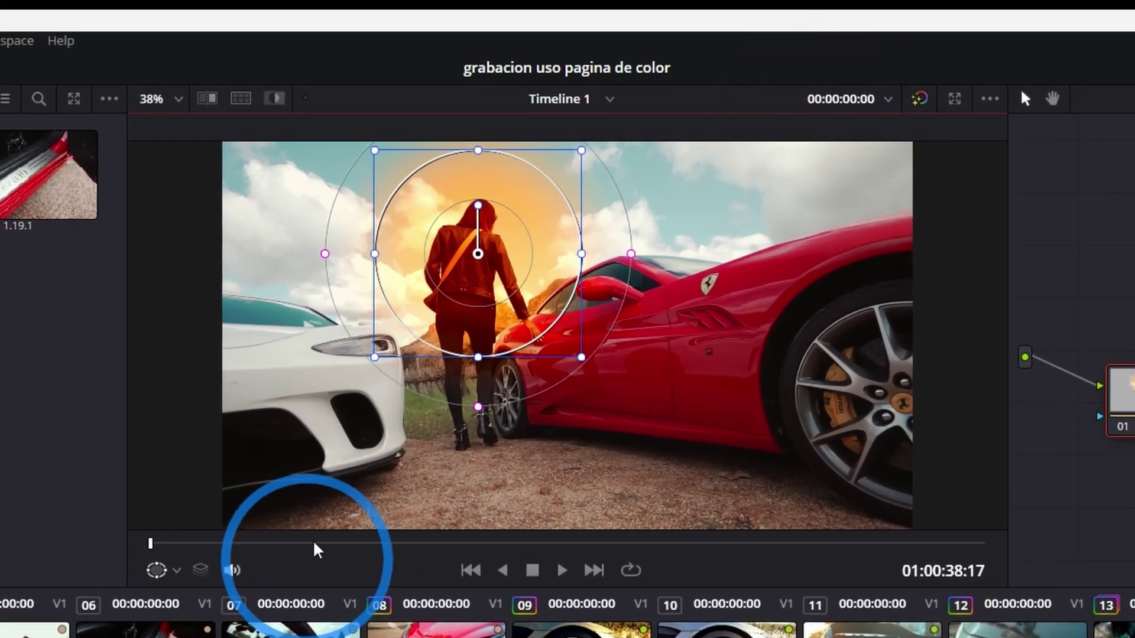
{"action": "left_click_drag", "start_coordinate": [451, 248], "coordinate": [561, 247]}
{"action": "mouse_move", "coordinate": [554, 542]}
{"action": "left_mouse_down"}
{"action": "mouse_move", "coordinate": [383, 541]}
{"action": "mouse_move", "coordinate": [550, 542]}
{"action": "left_mouse_up"}
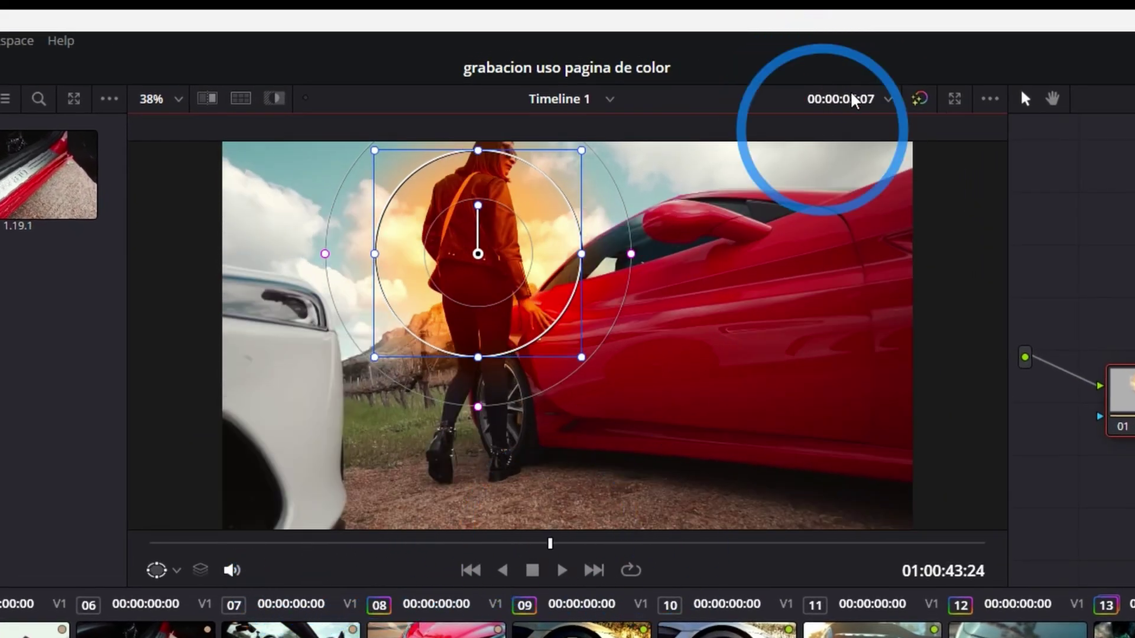
{"action": "left_click", "coordinate": [889, 99]}
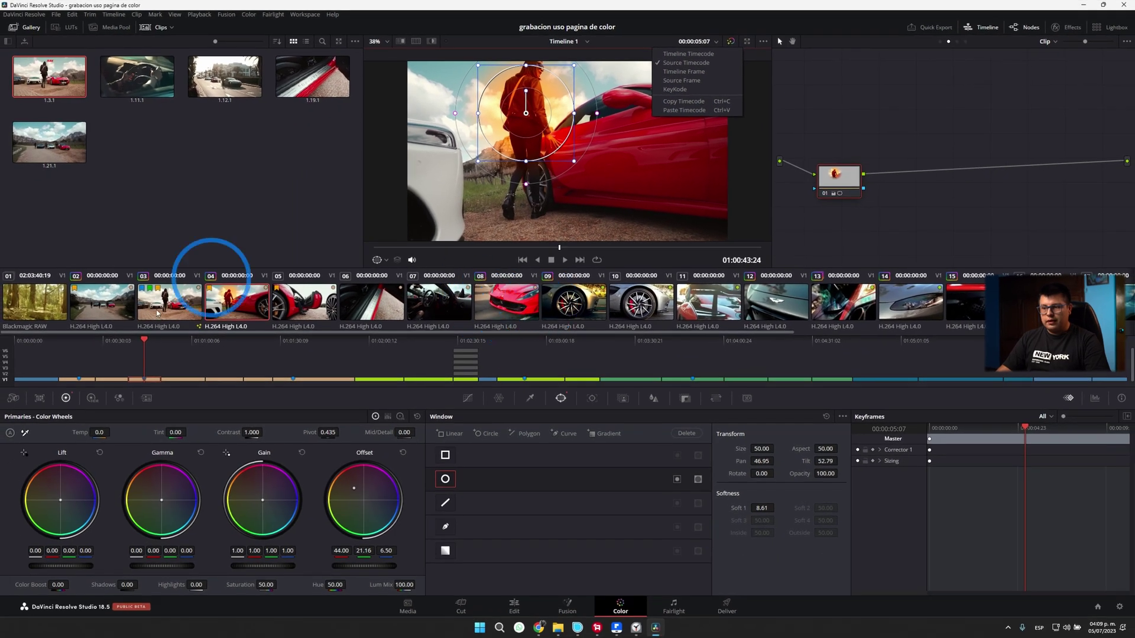
Scrub through clip 07, set the viewer's timecode display to Timeline Timecode, and select clip 08.
{"action": "left_click", "coordinate": [362, 302]}
{"action": "left_click", "coordinate": [438, 301]}
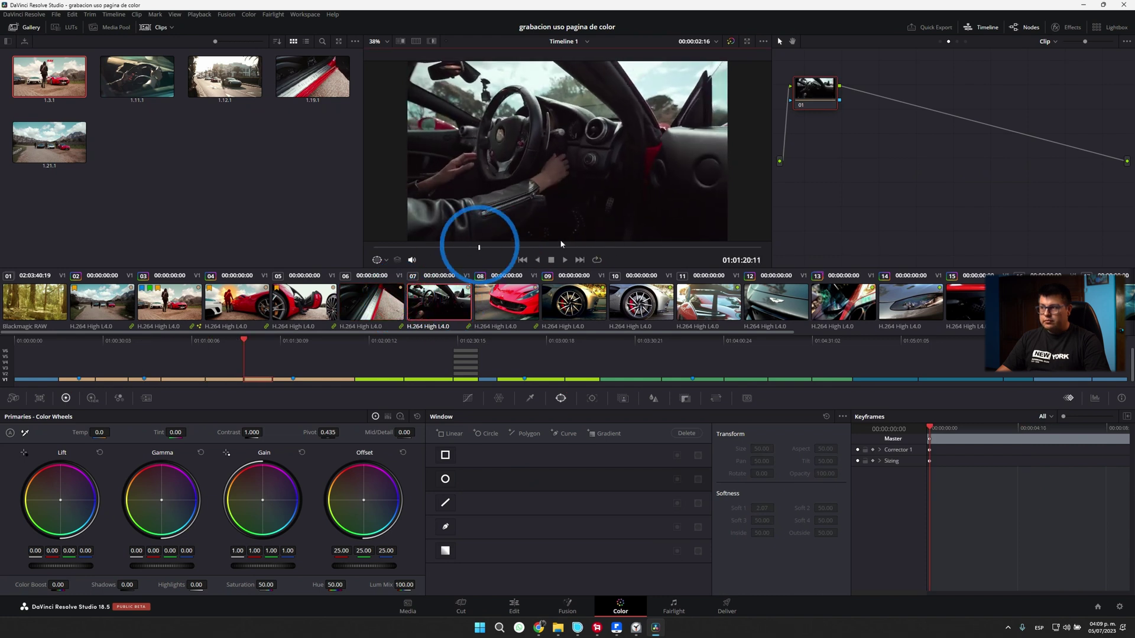
{"action": "left_click_drag", "start_coordinate": [437, 249], "coordinate": [486, 248]}
{"action": "left_click", "coordinate": [716, 42]}
{"action": "left_click", "coordinate": [690, 52]}
{"action": "left_click", "coordinate": [590, 298]}
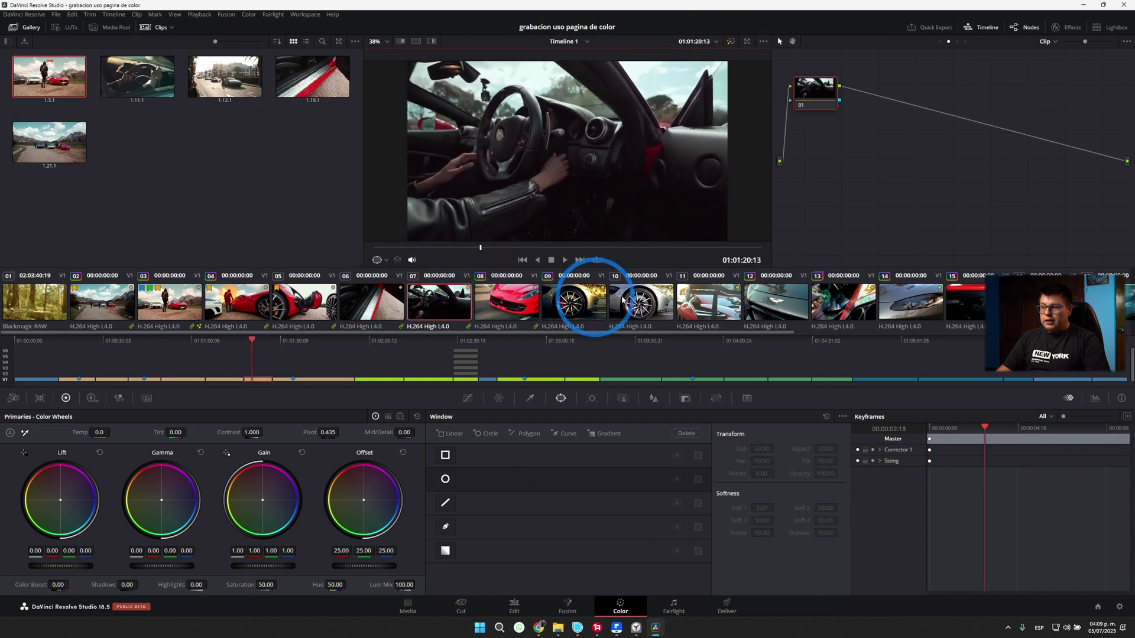
{"action": "left_click", "coordinate": [514, 299]}
Compare clips 08 and 04 with and without their color grades and Fusion effects bypassed.
{"action": "left_click", "coordinate": [732, 42]}
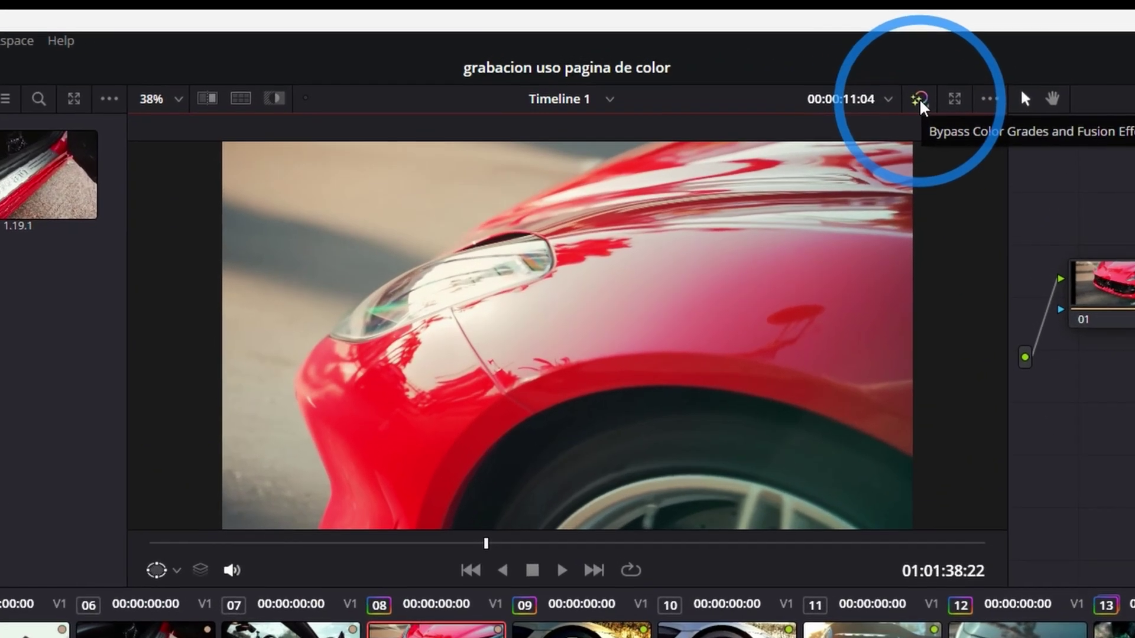
{"action": "left_click", "coordinate": [731, 42]}
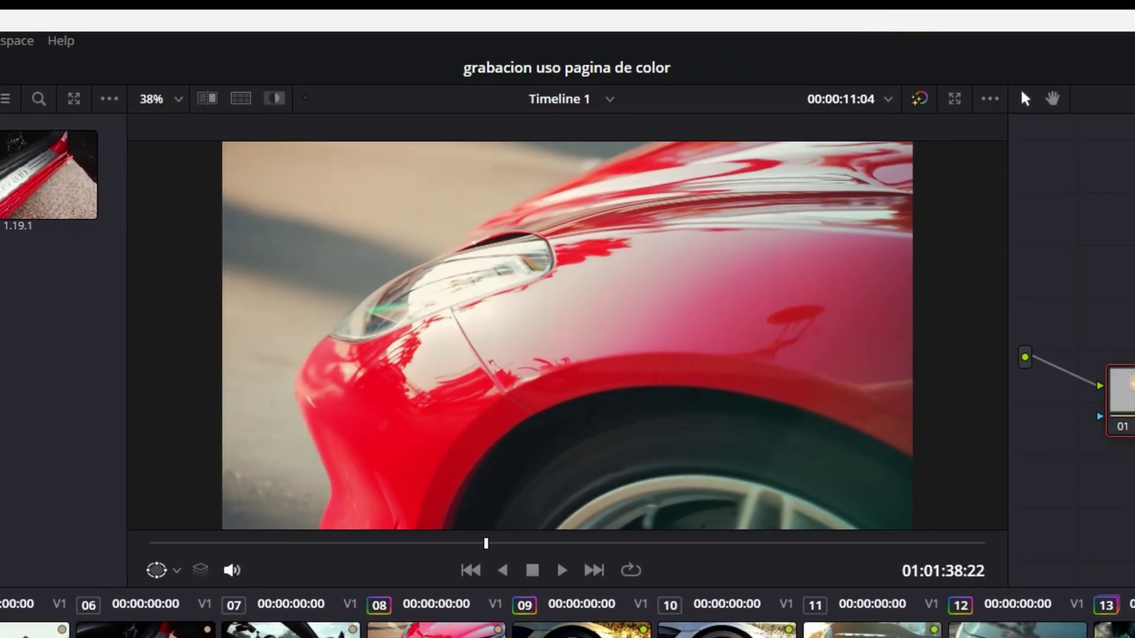
{"action": "left_click", "coordinate": [919, 102]}
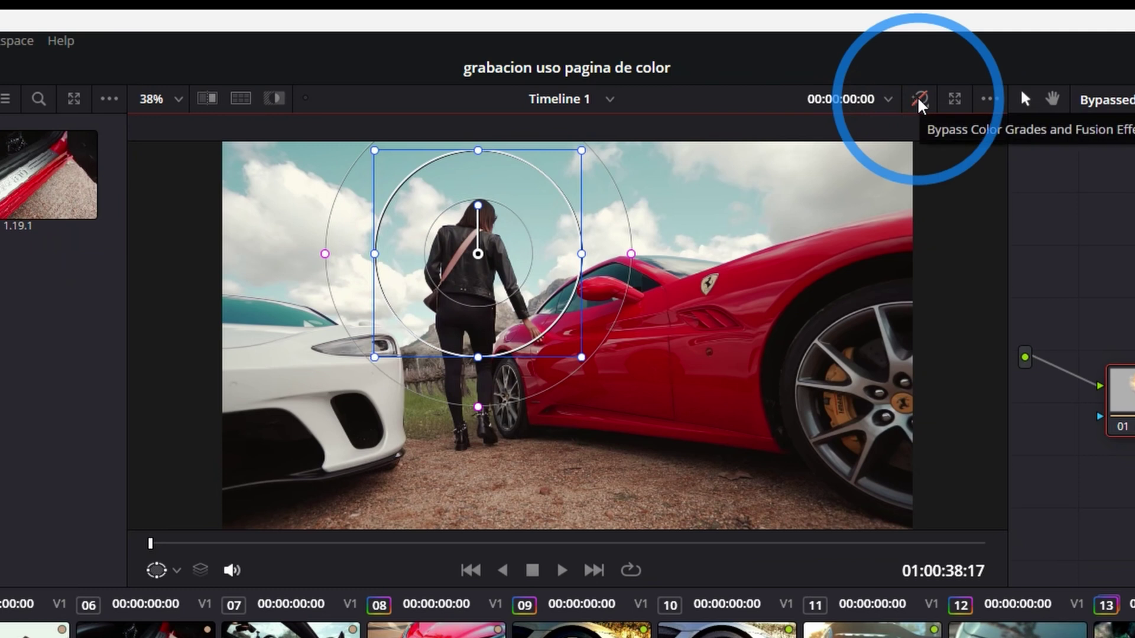
{"action": "left_click", "coordinate": [918, 99]}
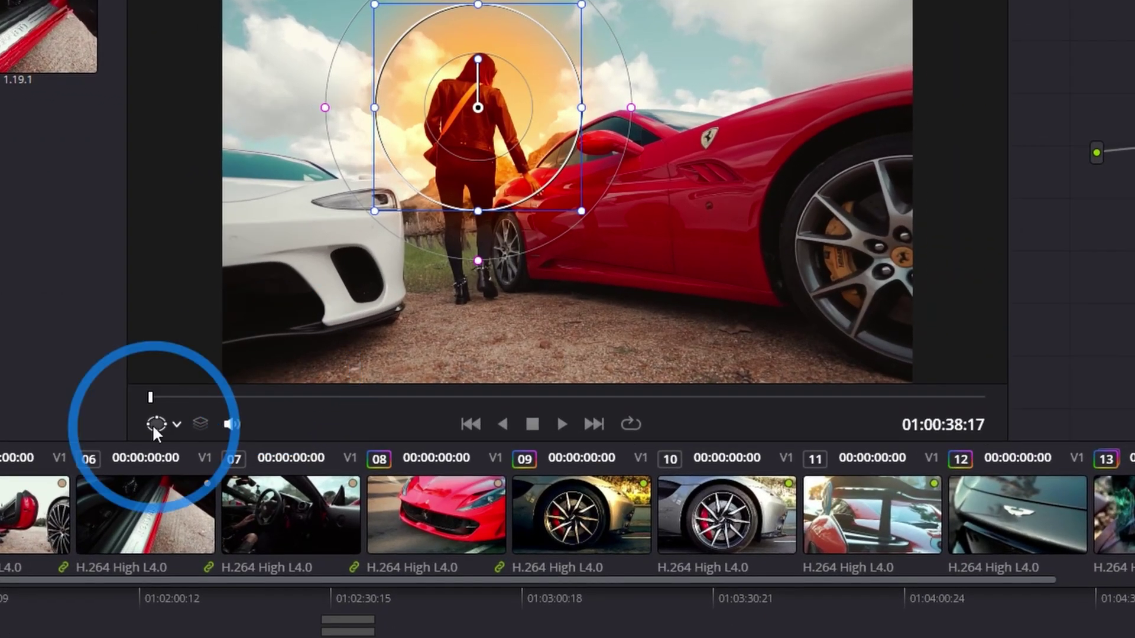
Hide the on-screen window controls over clip 04 and switch the viewer overlay to Qualifier.
{"action": "left_click", "coordinate": [376, 260]}
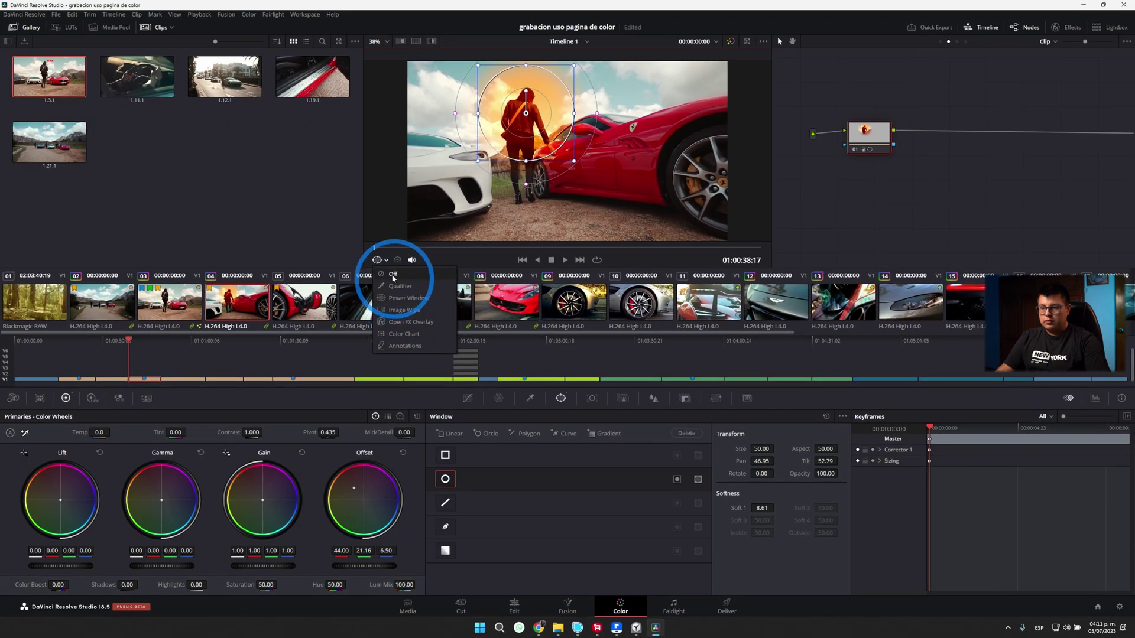
{"action": "left_click", "coordinate": [393, 274]}
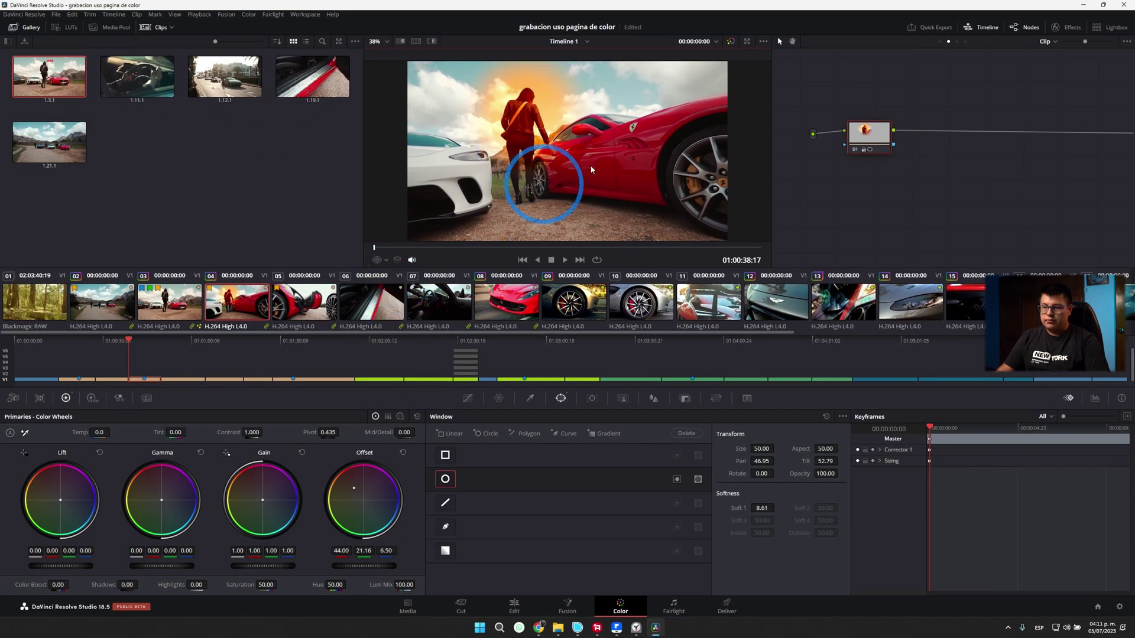
{"action": "left_click", "coordinate": [385, 261]}
{"action": "left_click", "coordinate": [402, 284]}
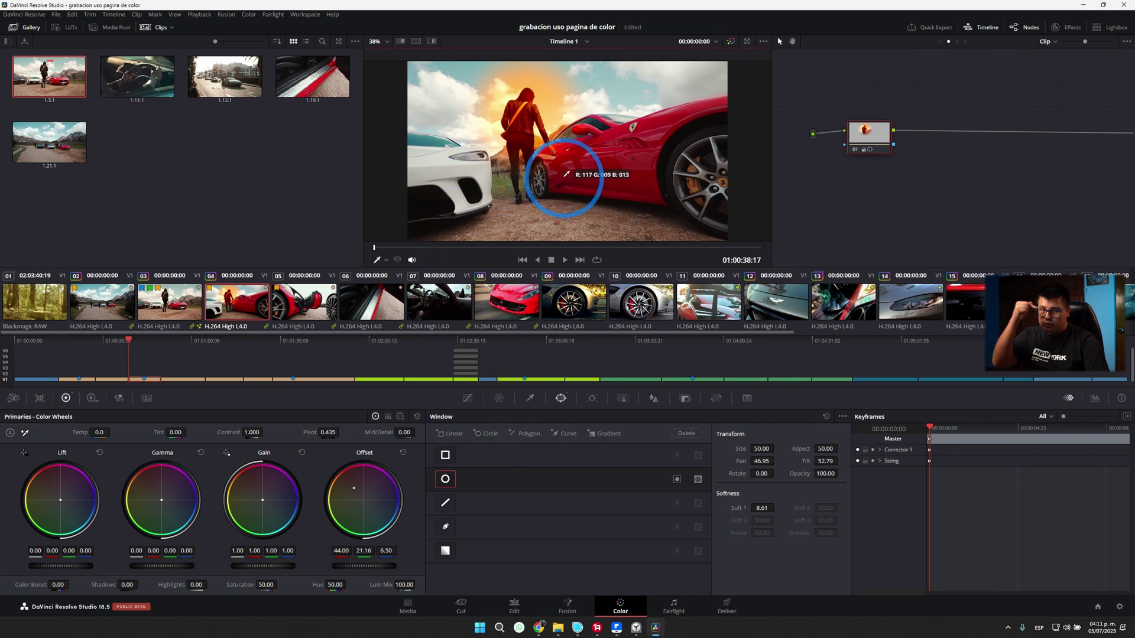
Check the viewer's Show picker RGB value option while sampling colors in the image.
{"action": "right_click", "coordinate": [534, 179]}
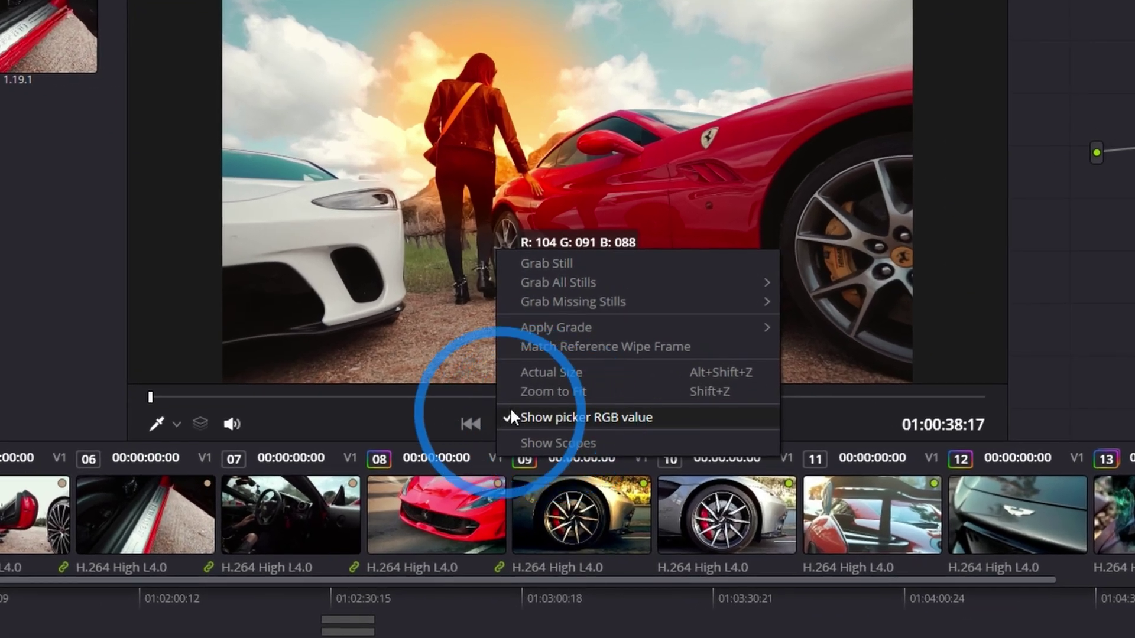
{"action": "right_click", "coordinate": [401, 187]}
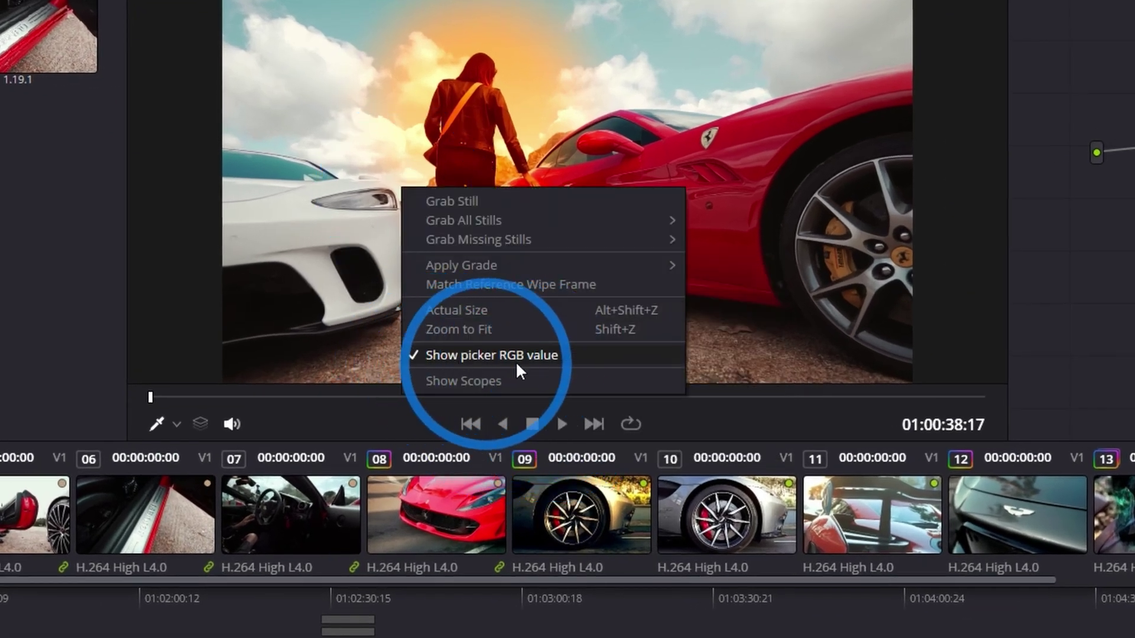
{"action": "left_click", "coordinate": [1076, 50]}
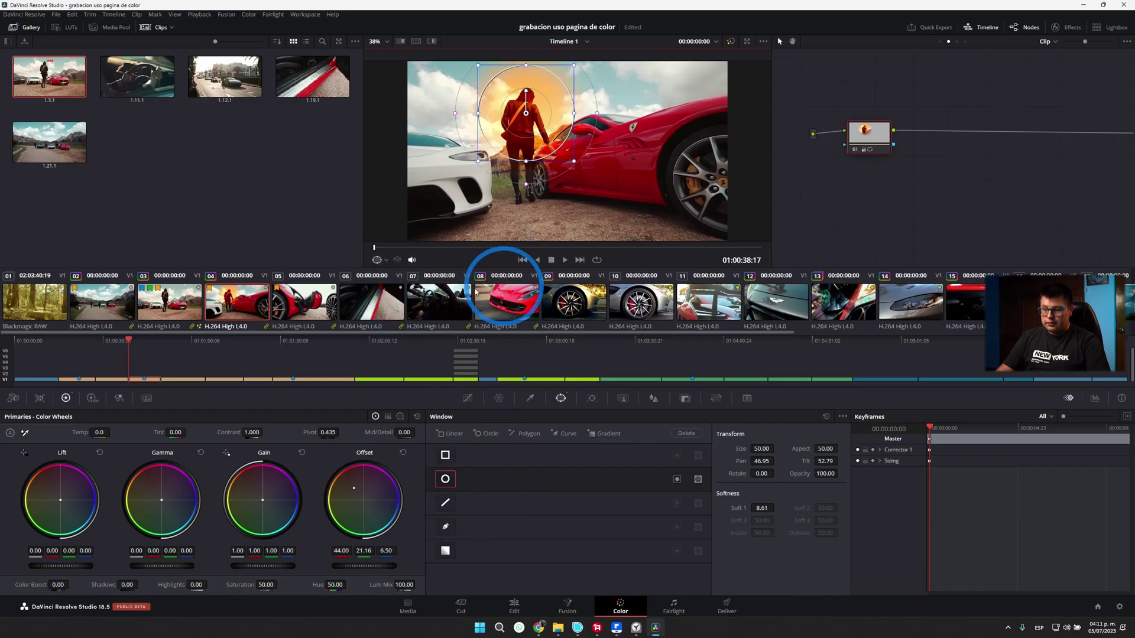
Move the circular window to about Pan 45.84 and Tilt 51.95, and compare clip 04 with the reference still using Image Wipe.
{"action": "mouse_move", "coordinate": [525, 113]}
{"action": "left_mouse_down"}
{"action": "mouse_move", "coordinate": [458, 126]}
{"action": "mouse_move", "coordinate": [519, 131]}
{"action": "mouse_move", "coordinate": [511, 125]}
{"action": "left_mouse_up"}
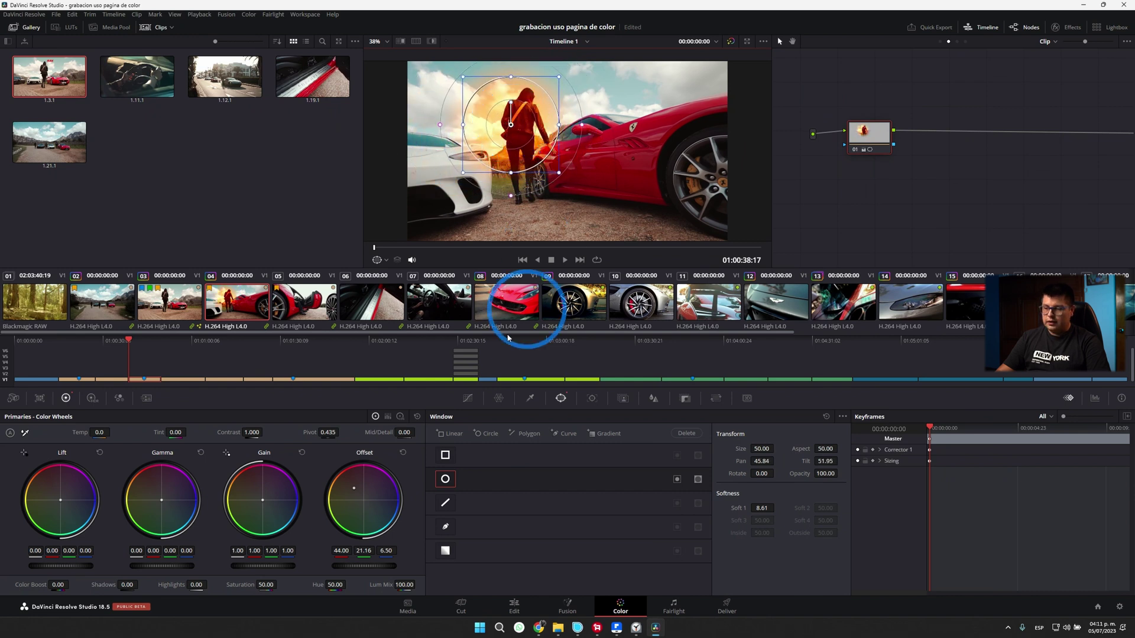
{"action": "left_click", "coordinate": [380, 260]}
{"action": "left_click", "coordinate": [407, 311]}
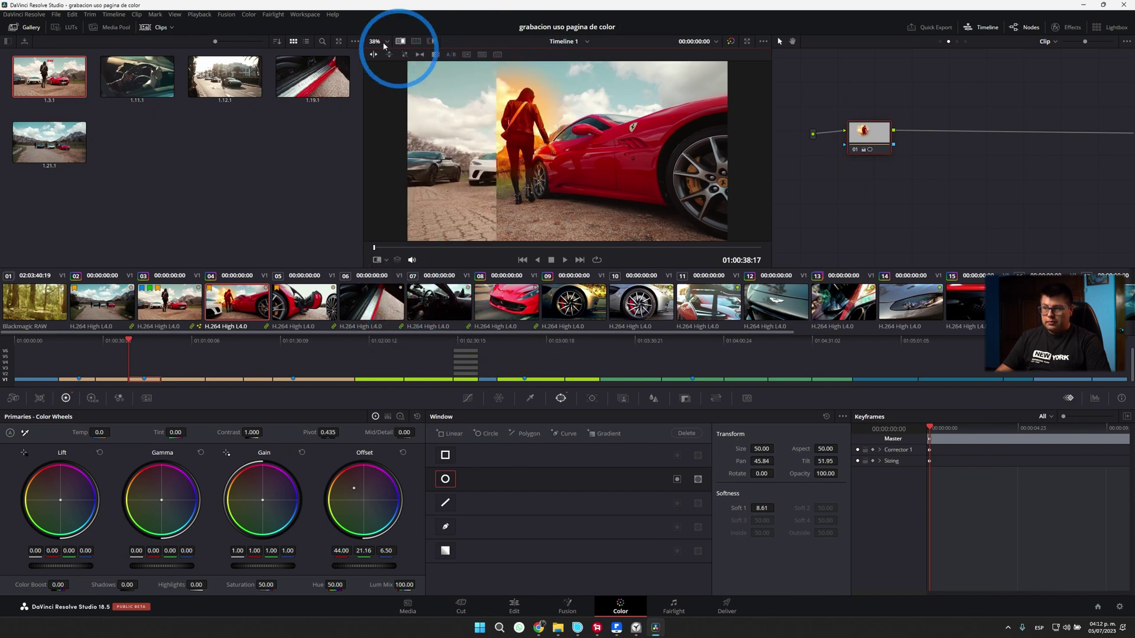
{"action": "left_click_drag", "start_coordinate": [448, 71], "coordinate": [570, 143]}
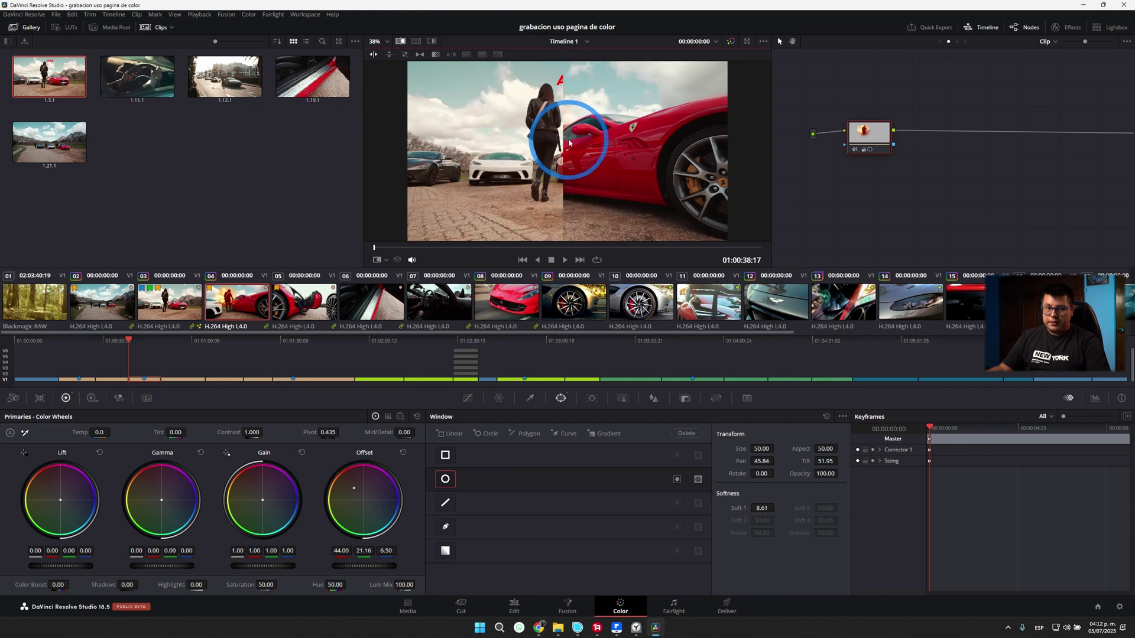
Switch the viewer overlay to Open FX and apply the Patch Replacer effect to node 01 of clip 05.
{"action": "left_click", "coordinate": [381, 260]}
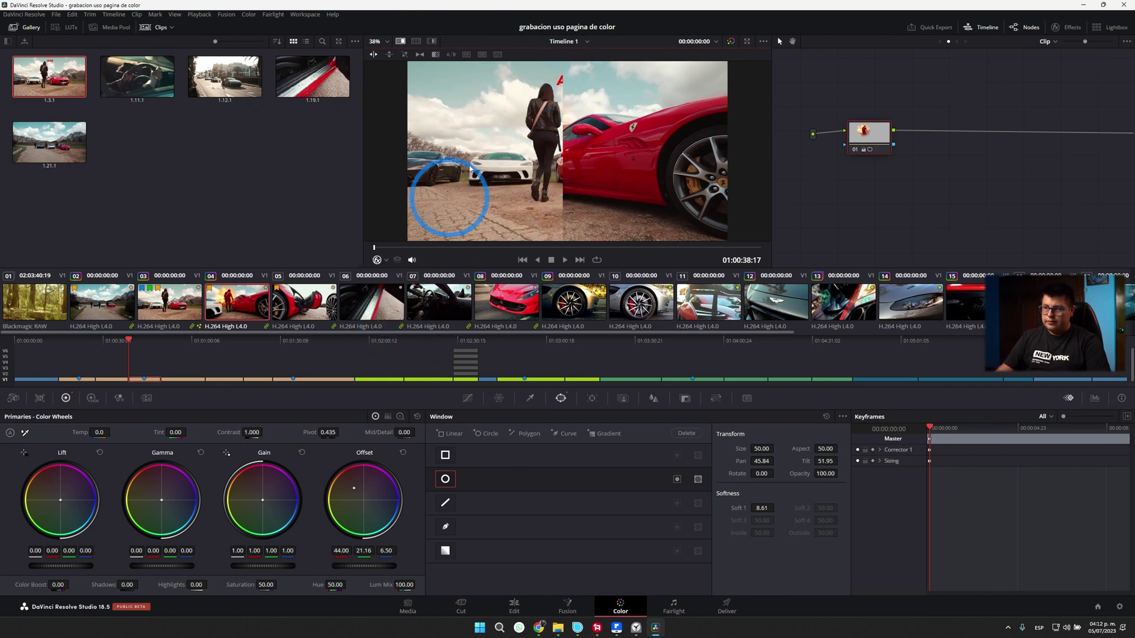
{"action": "left_click", "coordinate": [303, 304]}
{"action": "left_click", "coordinate": [1062, 29]}
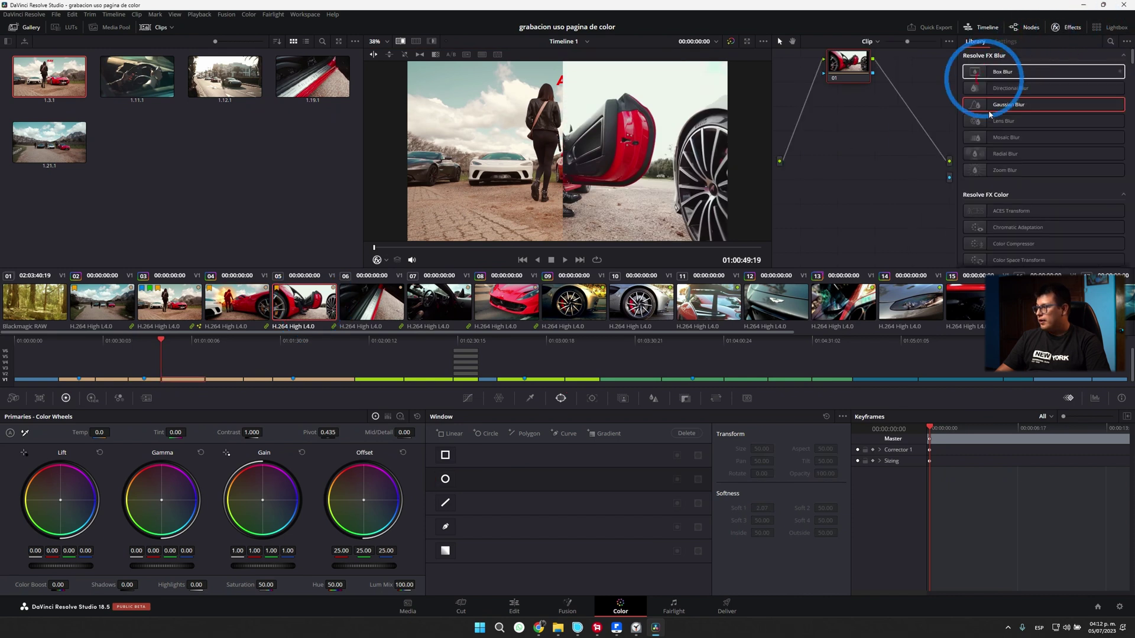
{"action": "scroll", "coordinate": [1005, 124], "scroll_direction": "down", "scroll_amount": 8}
{"action": "scroll", "coordinate": [1002, 166], "scroll_direction": "down", "scroll_amount": 5}
{"action": "scroll", "coordinate": [1003, 184], "scroll_direction": "up", "scroll_amount": 10}
{"action": "left_click_drag", "start_coordinate": [1005, 240], "coordinate": [839, 68]}
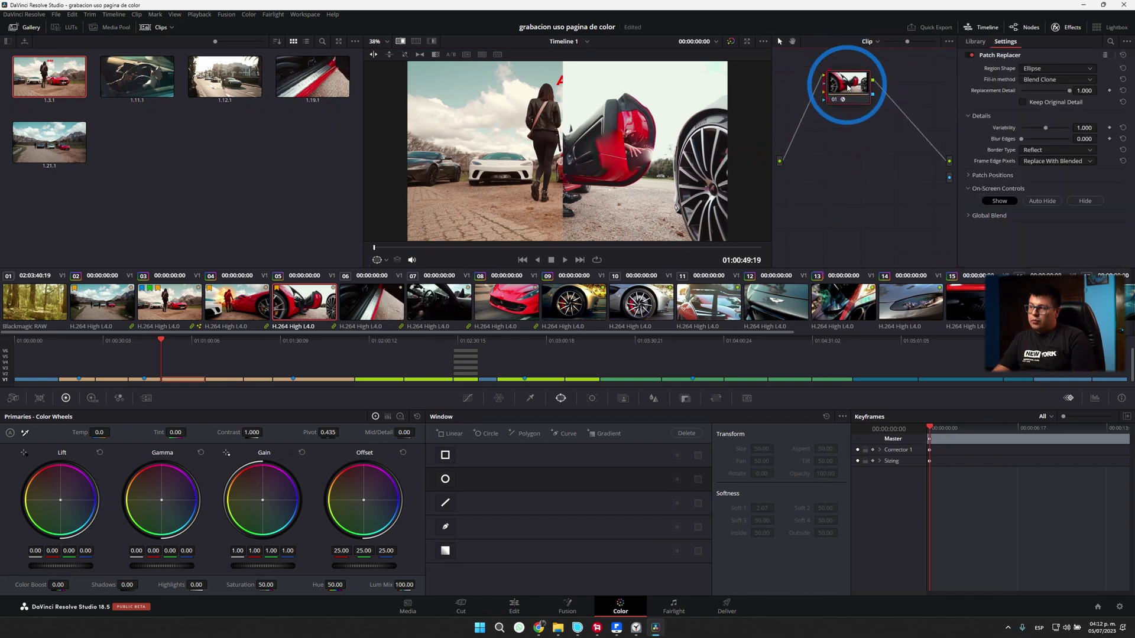
Turn off the image wipe and reposition the Patch Replacer patch on clip 05 with the Open FX Overlay.
{"action": "left_click", "coordinate": [400, 41]}
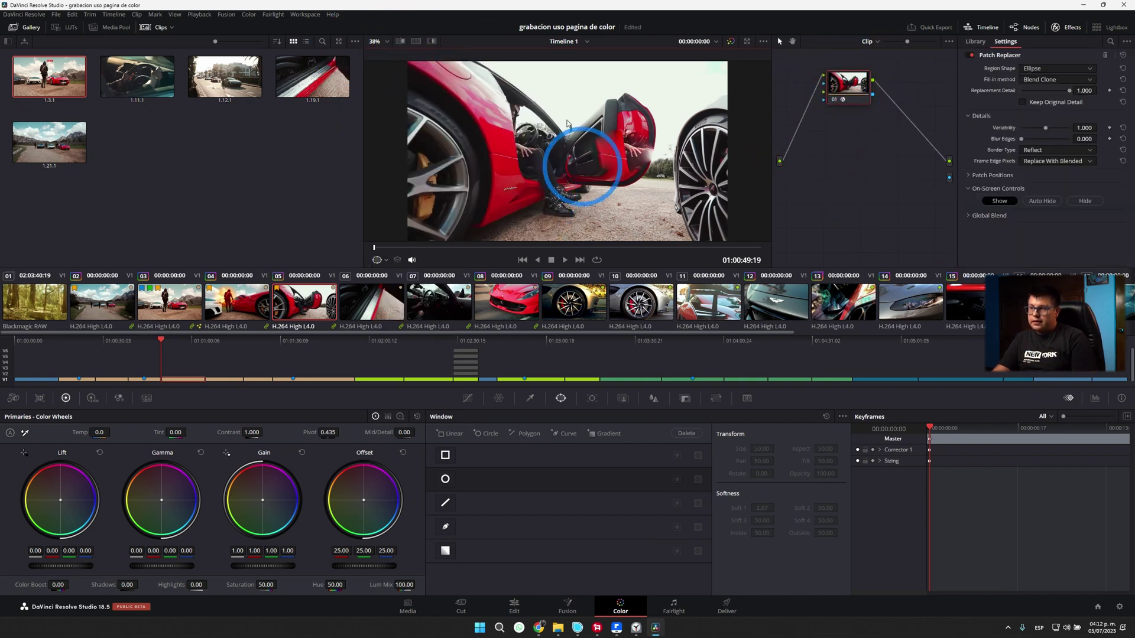
{"action": "left_click", "coordinate": [384, 260]}
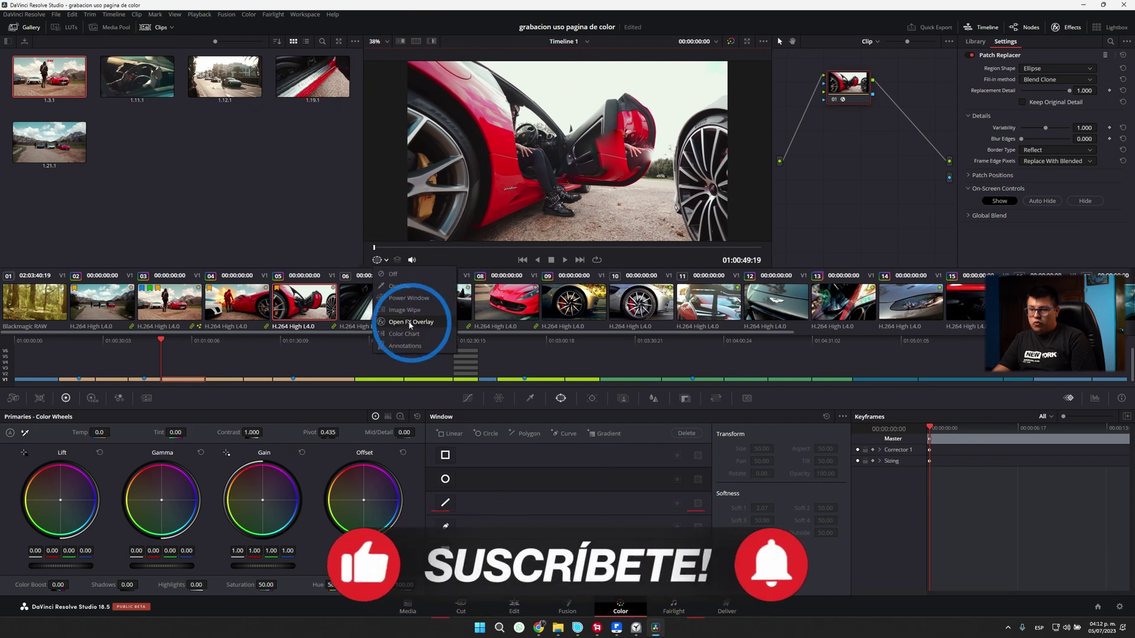
{"action": "left_click", "coordinate": [410, 325]}
{"action": "mouse_move", "coordinate": [508, 159]}
{"action": "left_mouse_down"}
{"action": "mouse_move", "coordinate": [455, 127]}
{"action": "mouse_move", "coordinate": [440, 76]}
{"action": "mouse_move", "coordinate": [434, 189]}
{"action": "mouse_move", "coordinate": [520, 142]}
{"action": "mouse_move", "coordinate": [615, 195]}
{"action": "mouse_move", "coordinate": [690, 210]}
{"action": "mouse_move", "coordinate": [494, 172]}
{"action": "left_mouse_up"}
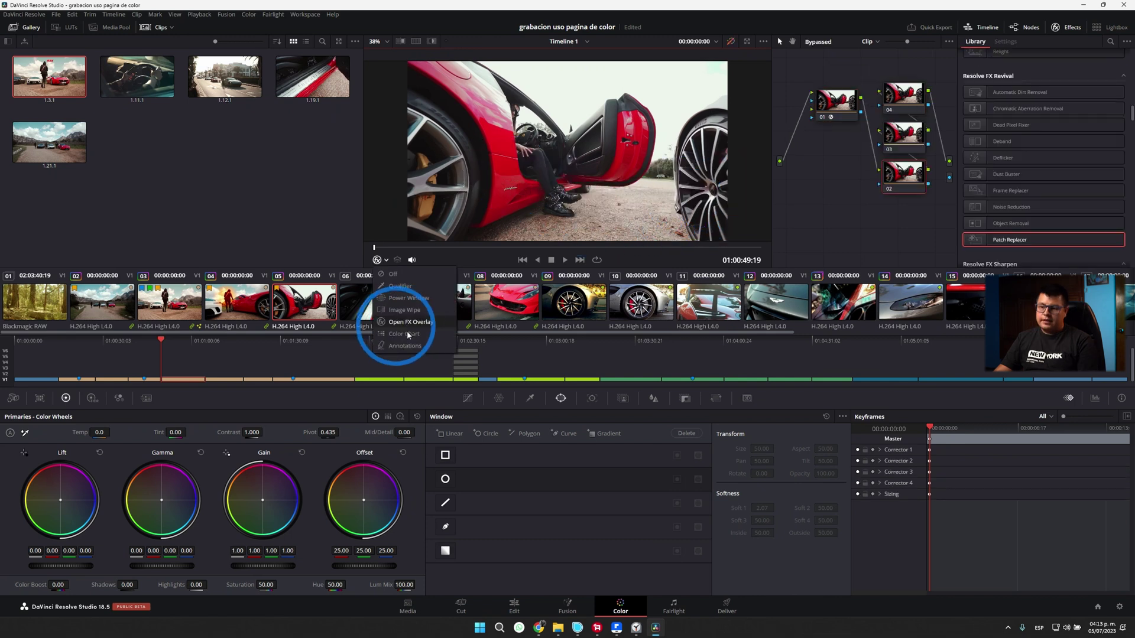
Display the Color Chart overlay on clip 05 and show the Color Match palette.
{"action": "left_click", "coordinate": [404, 335]}
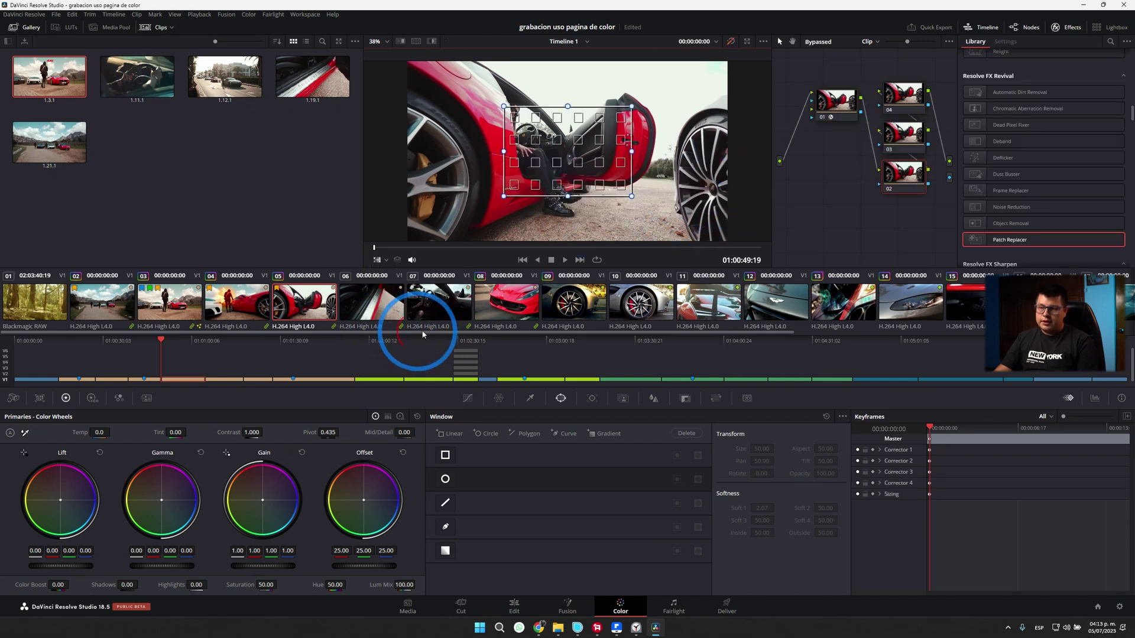
{"action": "left_click", "coordinate": [39, 399]}
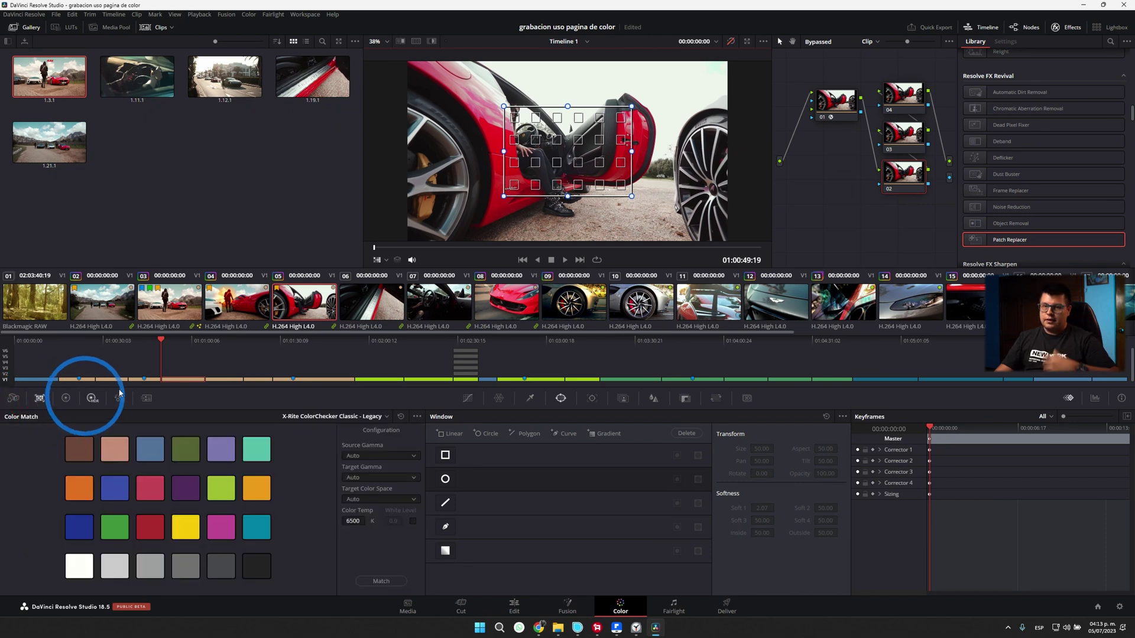
Draw annotations on clip 05 and around the grille on clip 08, turning off clip 08's rectangular window.
{"action": "left_click", "coordinate": [378, 258]}
{"action": "mouse_move", "coordinate": [553, 156]}
{"action": "left_mouse_down"}
{"action": "mouse_move", "coordinate": [570, 102]}
{"action": "mouse_move", "coordinate": [598, 149]}
{"action": "left_mouse_up"}
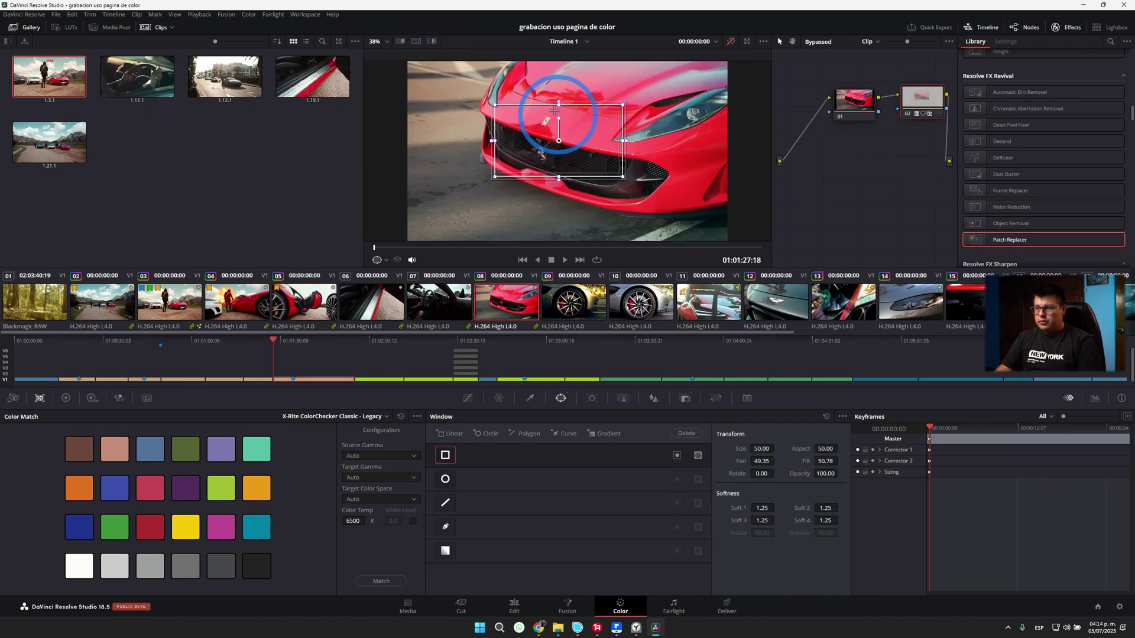
{"action": "left_click", "coordinate": [445, 455]}
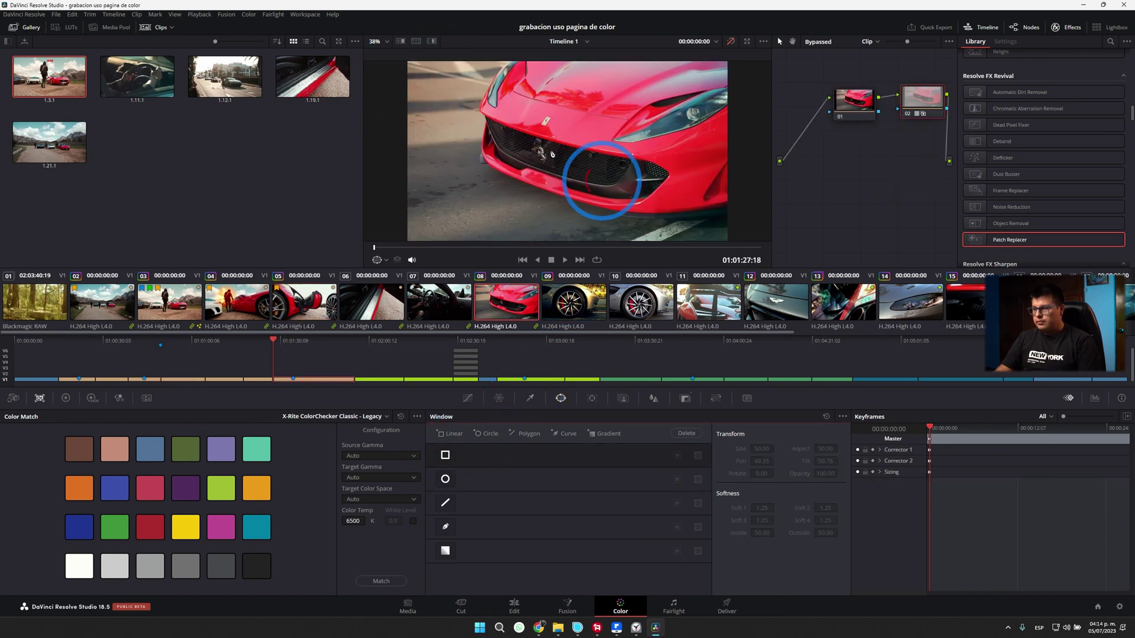
{"action": "mouse_move", "coordinate": [524, 126]}
{"action": "left_mouse_down"}
{"action": "mouse_move", "coordinate": [521, 164]}
{"action": "mouse_move", "coordinate": [522, 126]}
{"action": "left_mouse_up"}
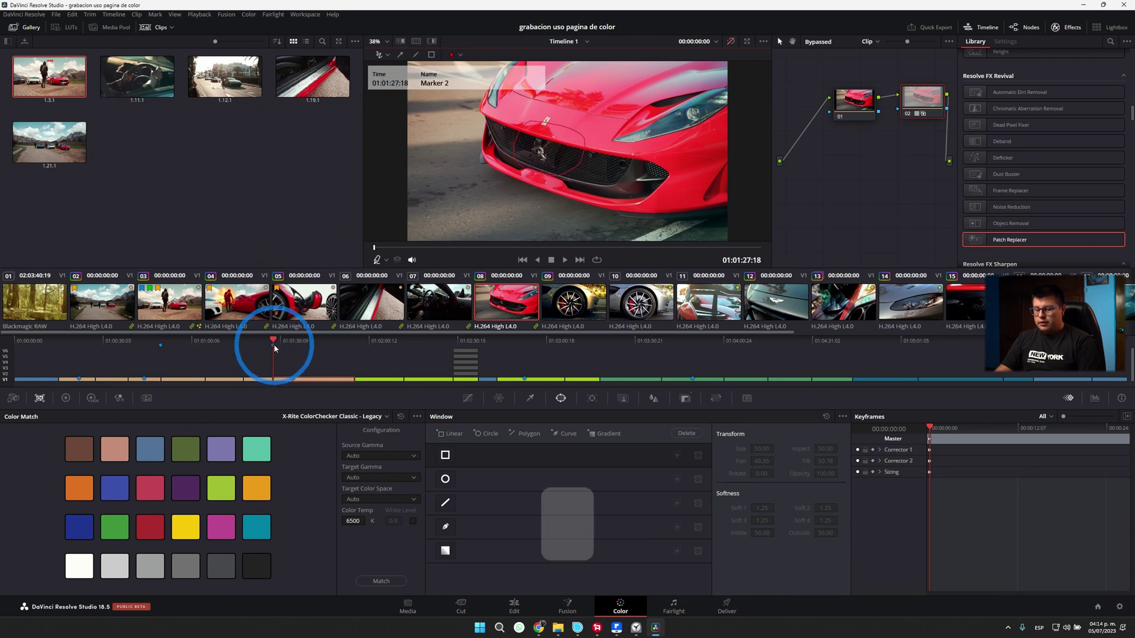
On the Edit page, add the note "subexponer esta parte" to clip 08's annotation marker.
{"action": "key", "text": "shift+4"}
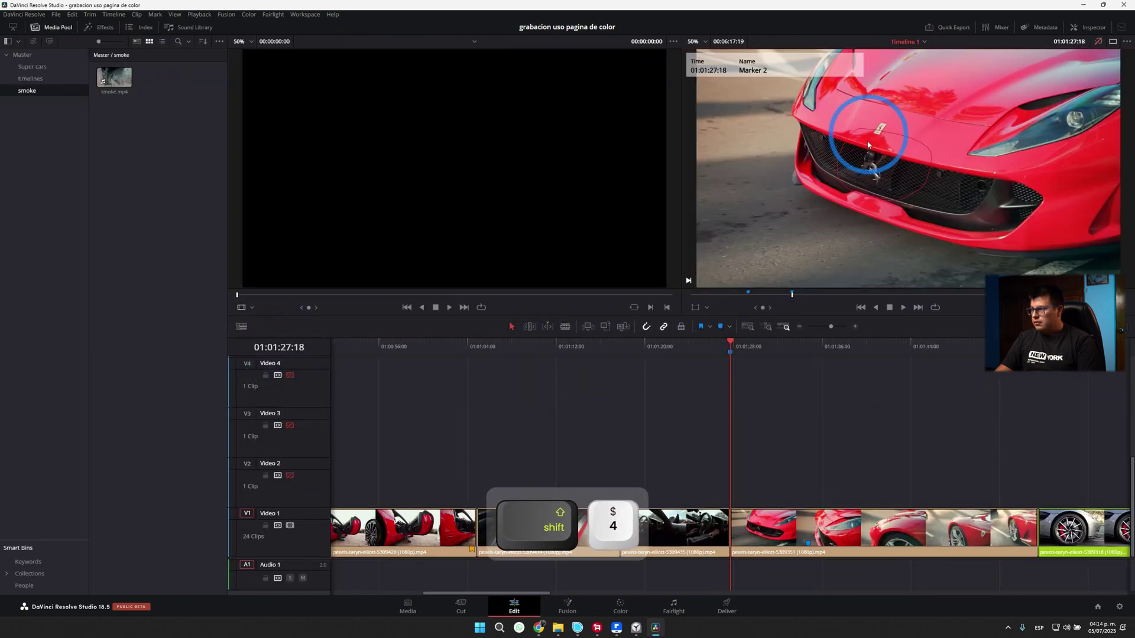
{"action": "double_click", "coordinate": [729, 351]}
{"action": "left_click", "coordinate": [719, 270]}
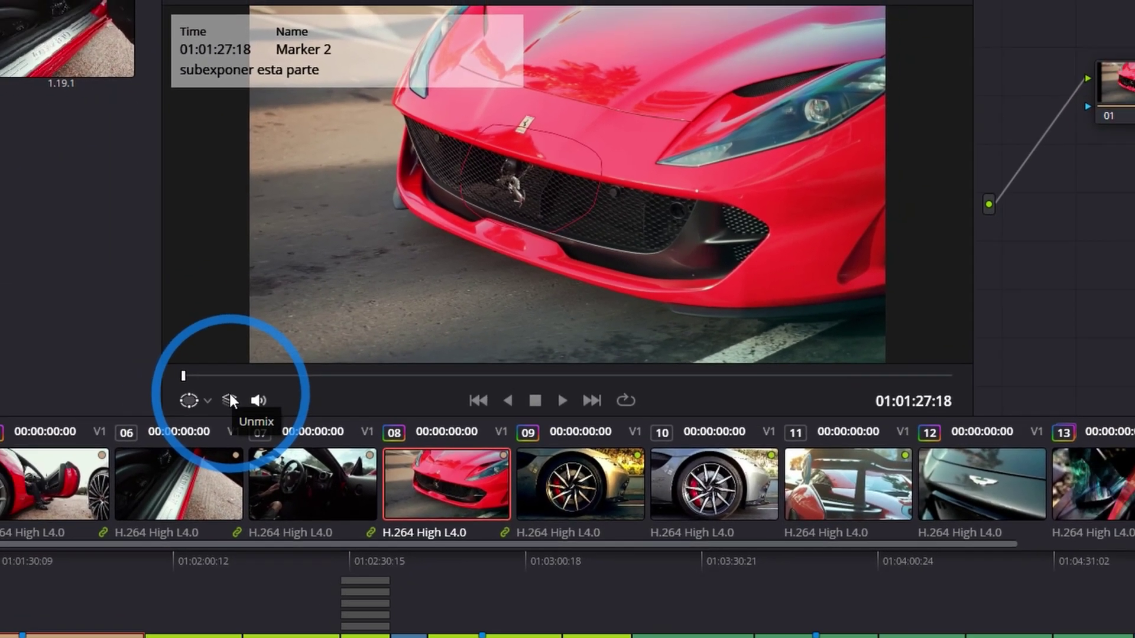
On the Edit page, add a Text title on Video 2 above the red car clips in Timeline 1.
{"action": "key", "text": "shift+4"}
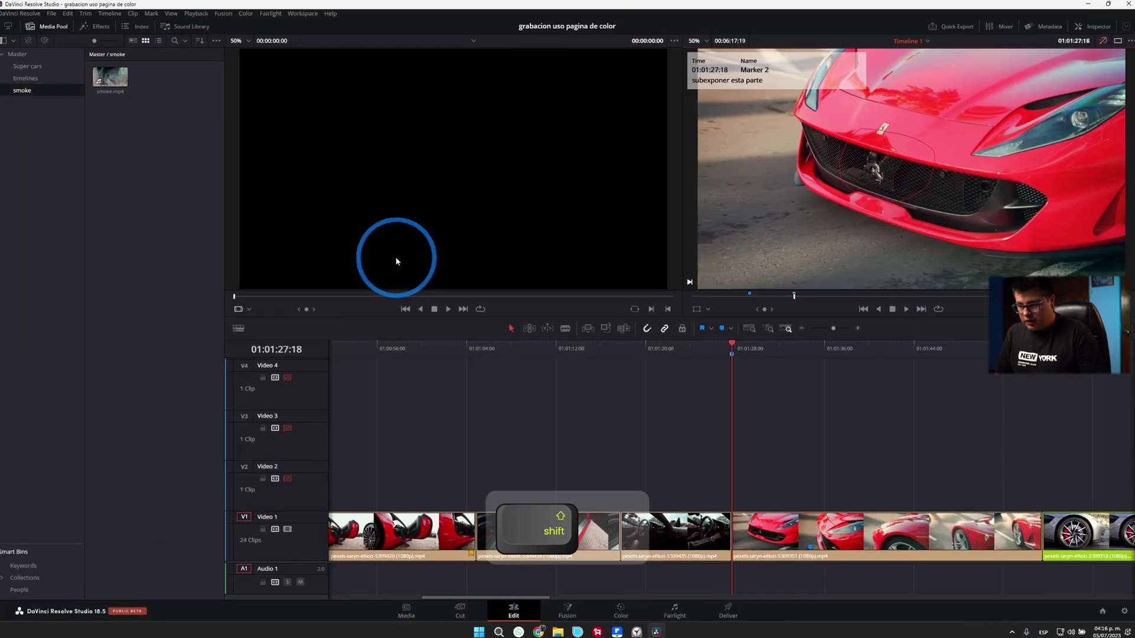
{"action": "left_click", "coordinate": [101, 27]}
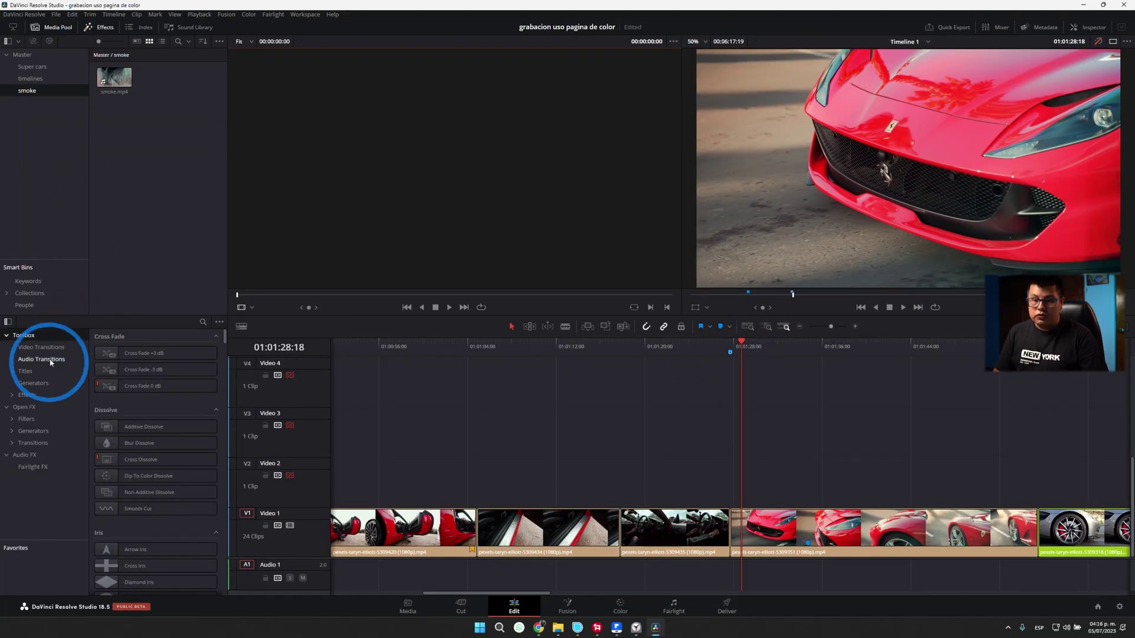
{"action": "left_click", "coordinate": [25, 372]}
{"action": "left_click_drag", "start_coordinate": [142, 418], "coordinate": [781, 477]}
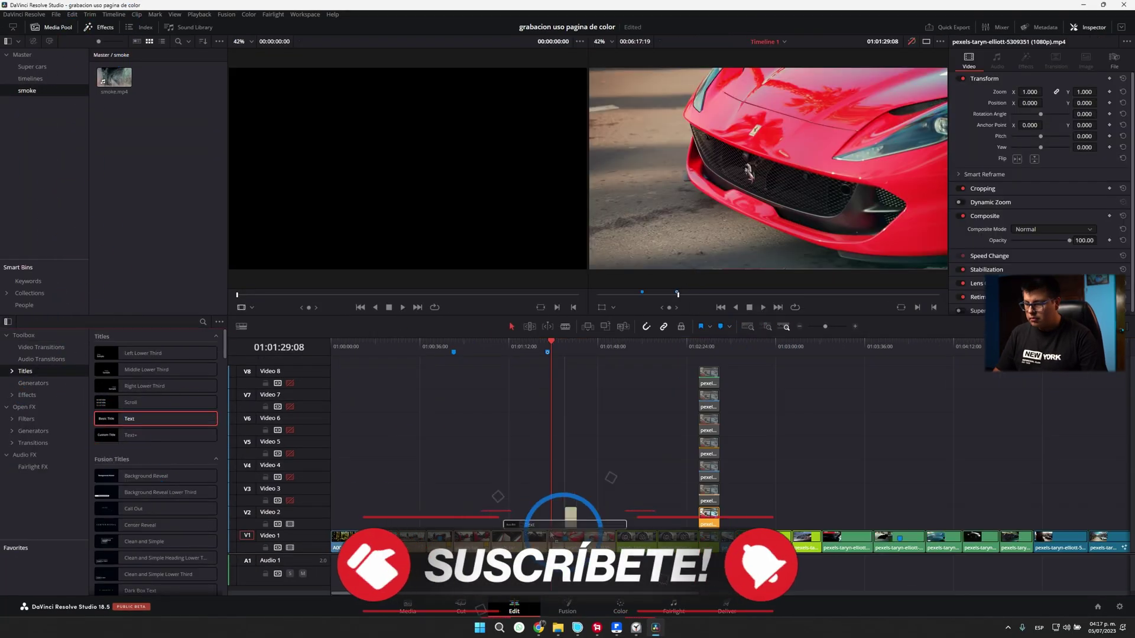
Place the Text title over clip 08 on Video 2 and set its text to "Ferrari" in a bold face at size 542.
{"action": "left_click_drag", "start_coordinate": [570, 507], "coordinate": [559, 520]}
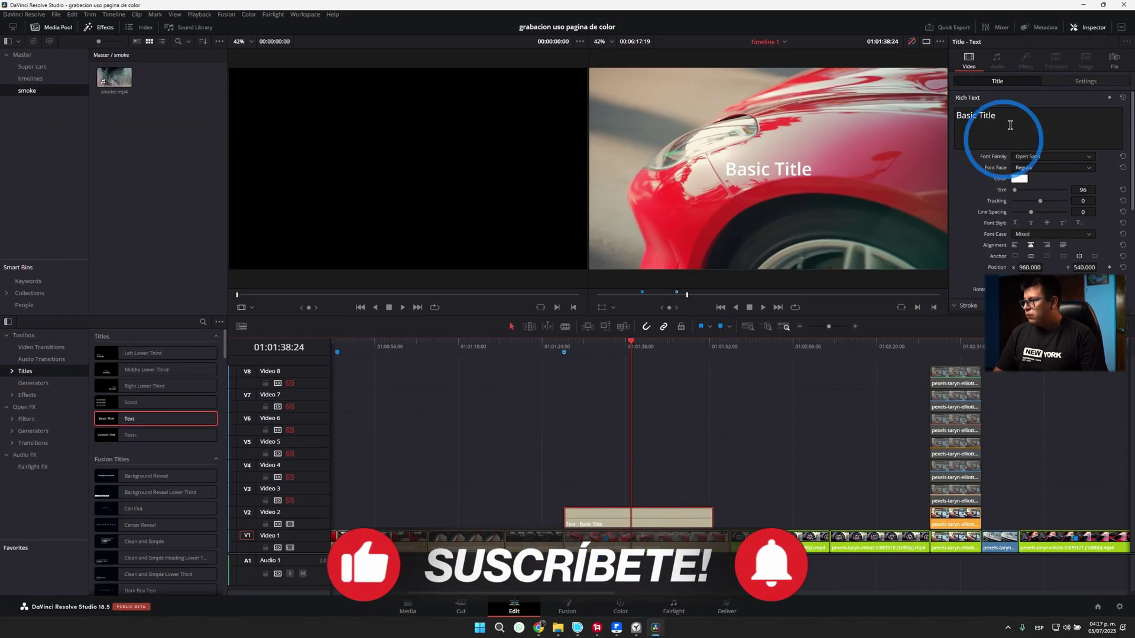
{"action": "type", "text": "Ferrari"}
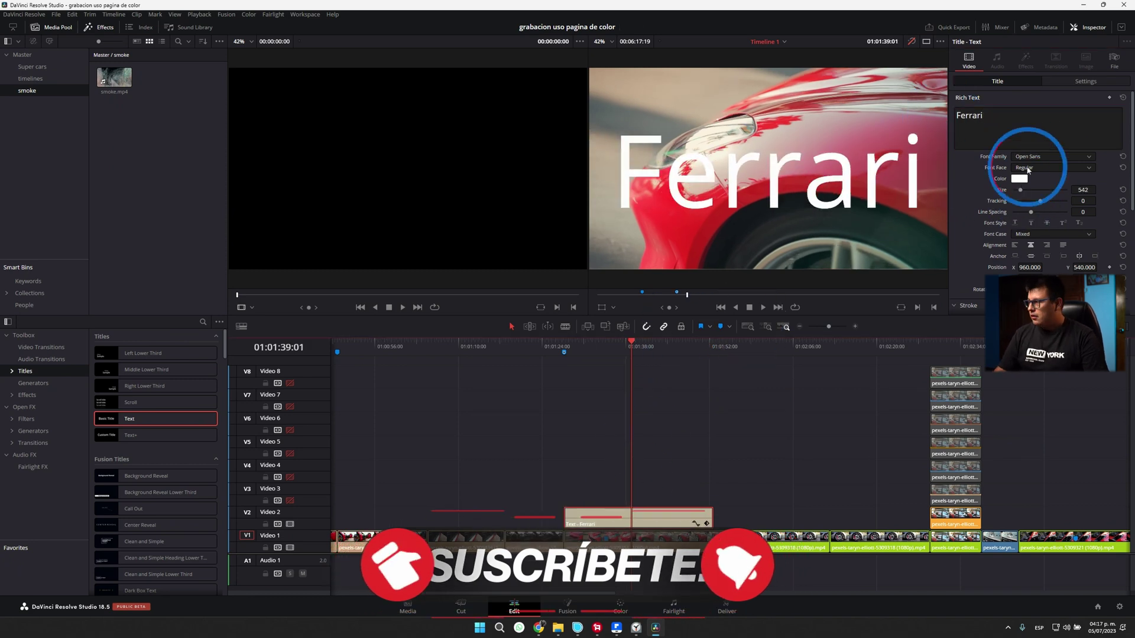
On the Color page, open clip 08 and toggle Unmix to compare the image with and without the overlaid title.
{"action": "key", "text": "shift+6"}
{"action": "left_click", "coordinate": [439, 303]}
{"action": "left_click", "coordinate": [507, 303]}
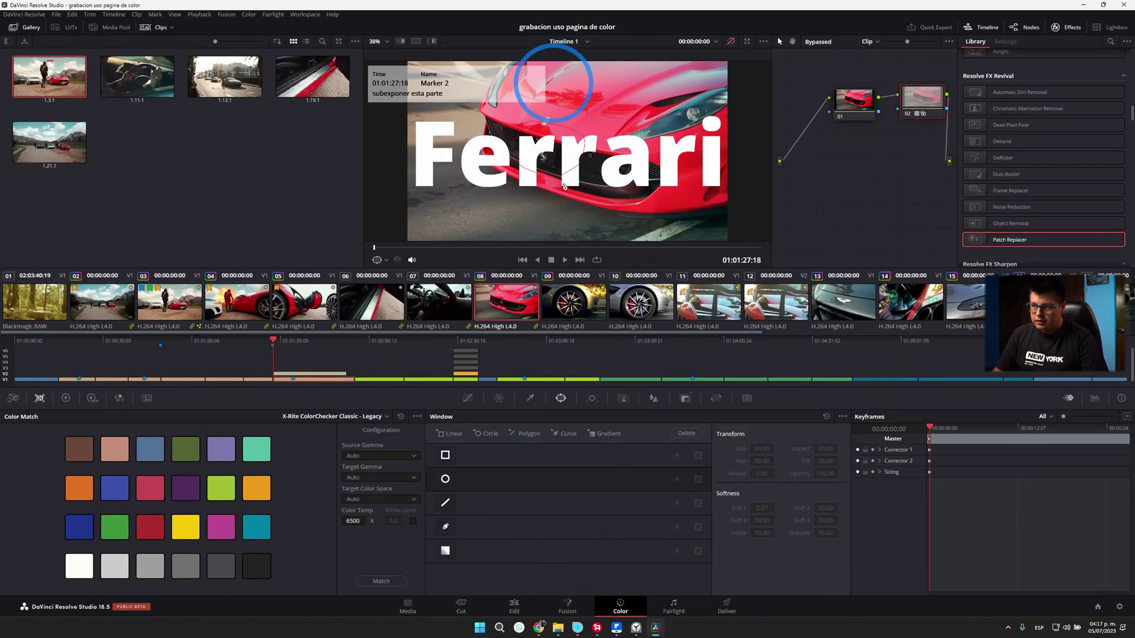
{"action": "left_click", "coordinate": [397, 260]}
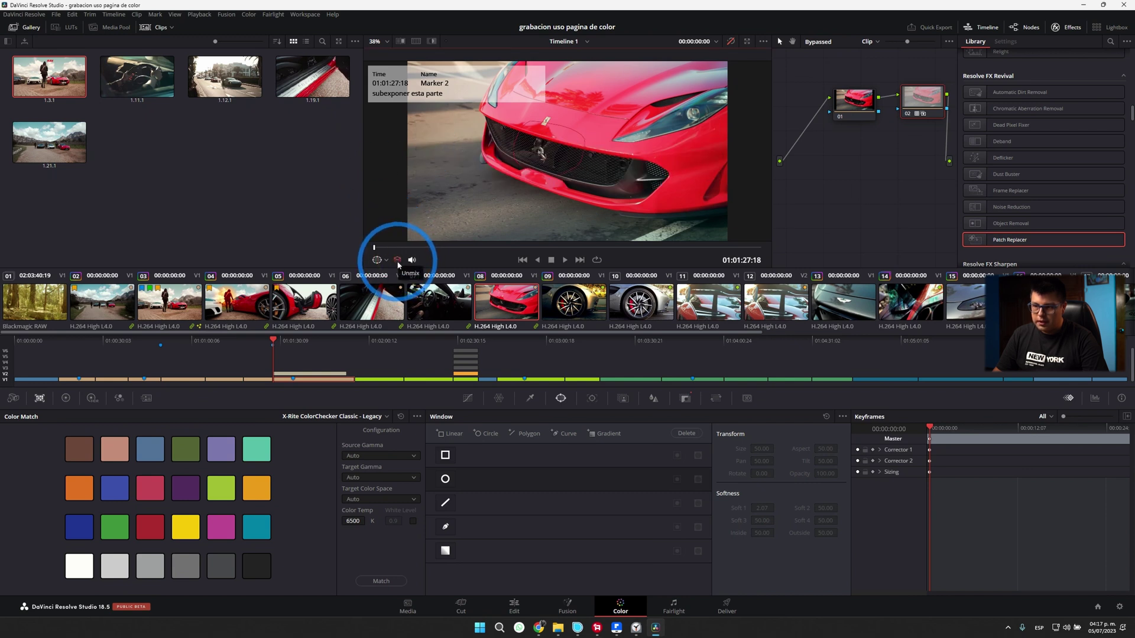
{"action": "left_click", "coordinate": [398, 263]}
{"action": "left_click", "coordinate": [398, 262]}
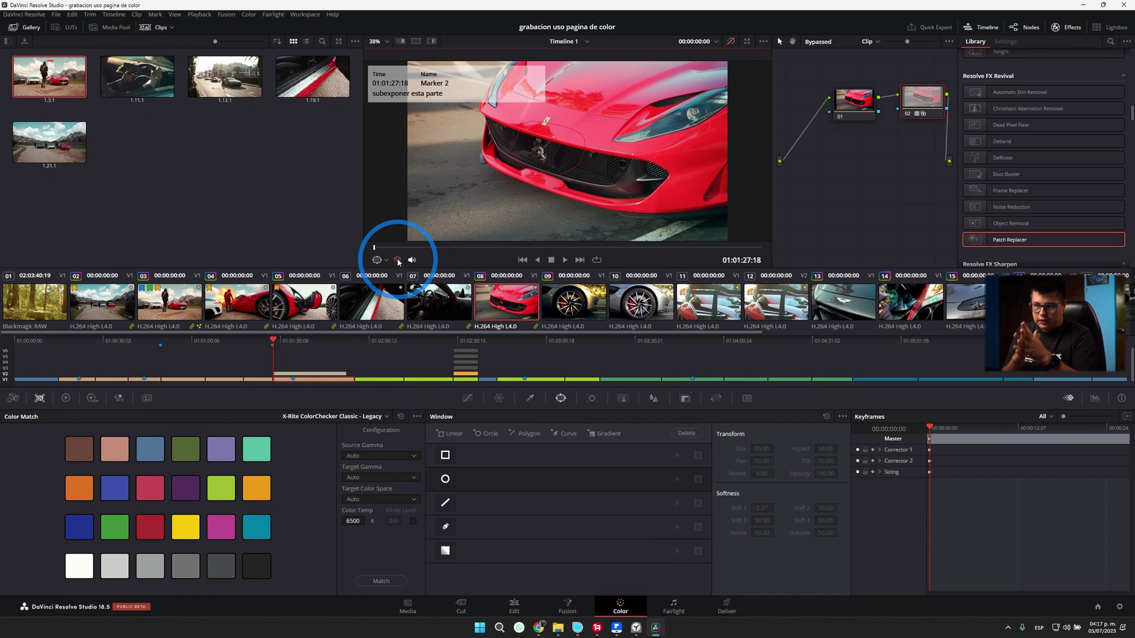
{"action": "left_click", "coordinate": [397, 260]}
{"action": "left_click", "coordinate": [396, 261]}
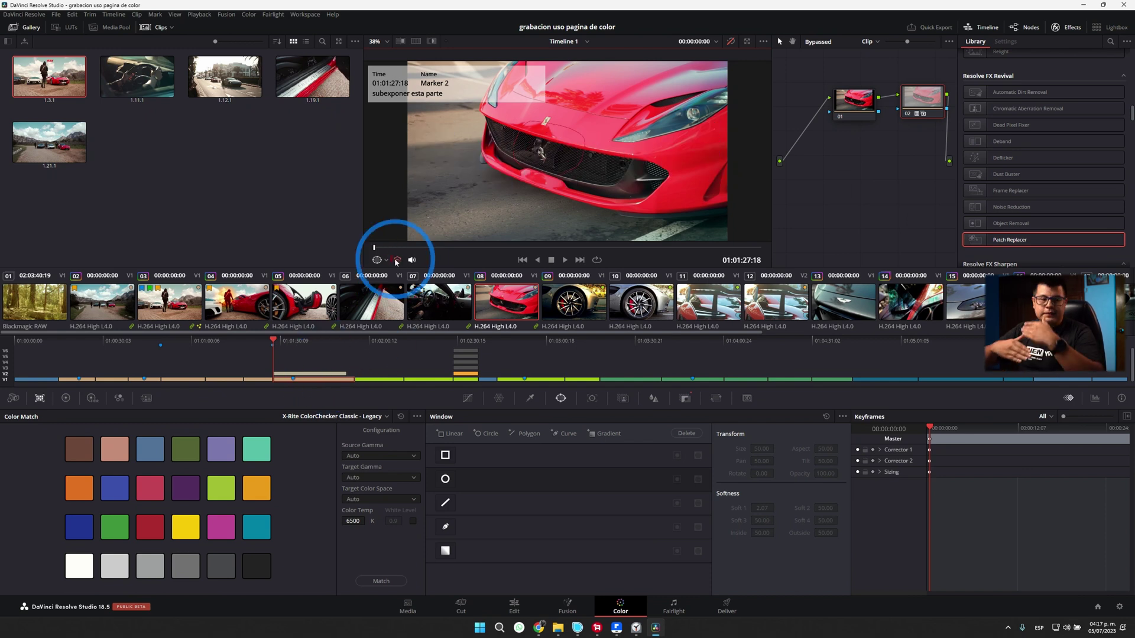
{"action": "left_click", "coordinate": [396, 262]}
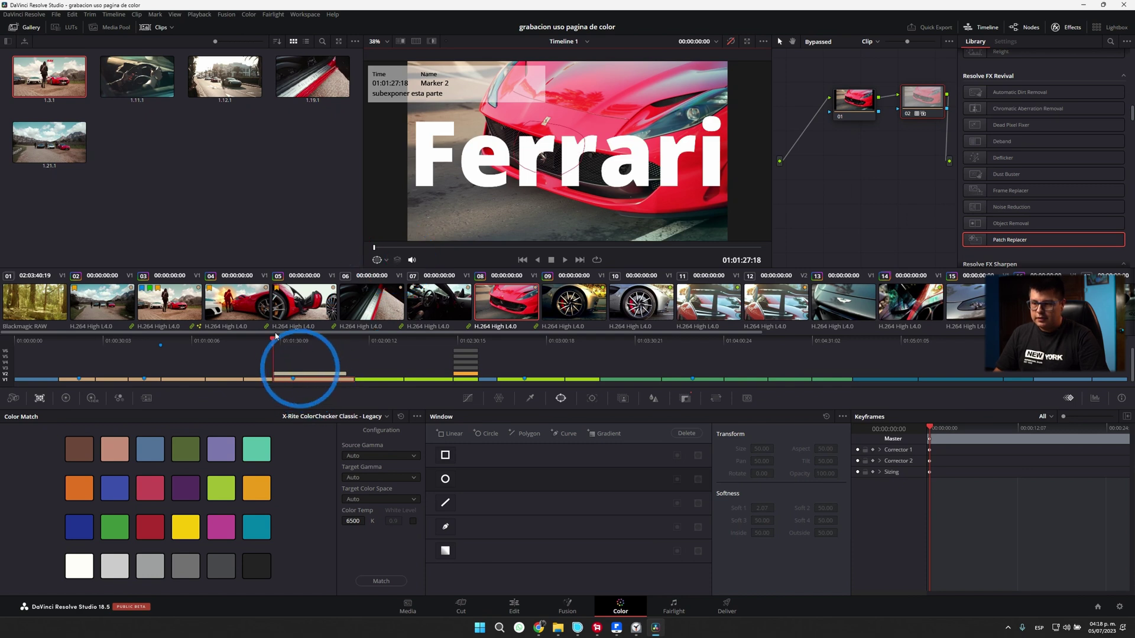
Move the playhead to the middle of clip 08 and toggle Unmix, leaving it on to hide the title.
{"action": "left_click", "coordinate": [296, 362]}
{"action": "left_click", "coordinate": [396, 261]}
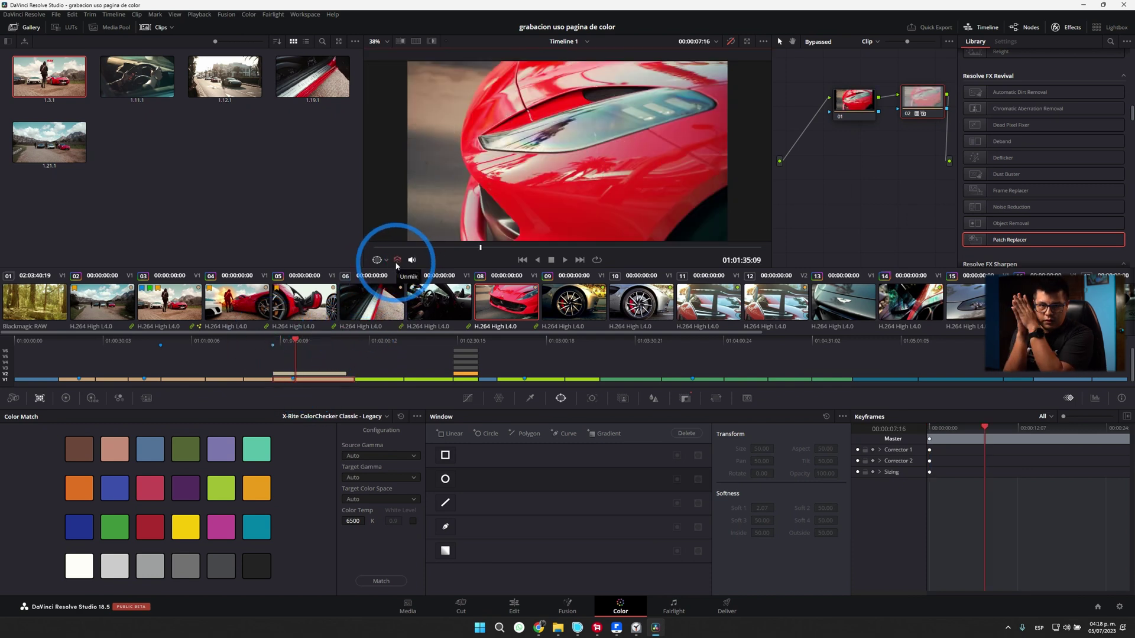
{"action": "left_click", "coordinate": [397, 261]}
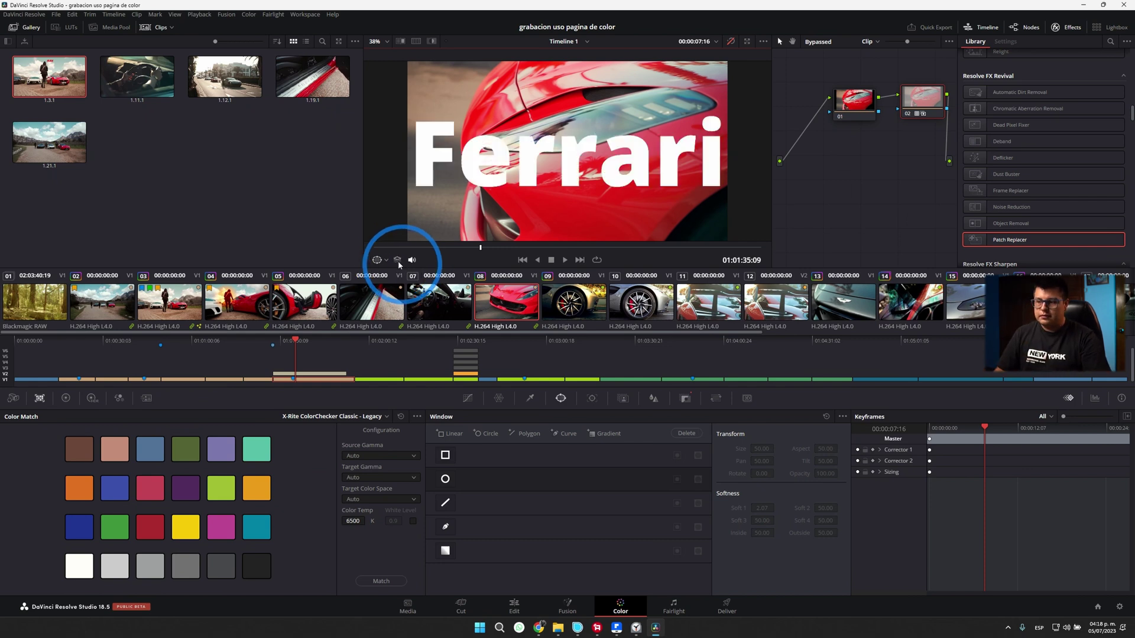
{"action": "left_click", "coordinate": [397, 260]}
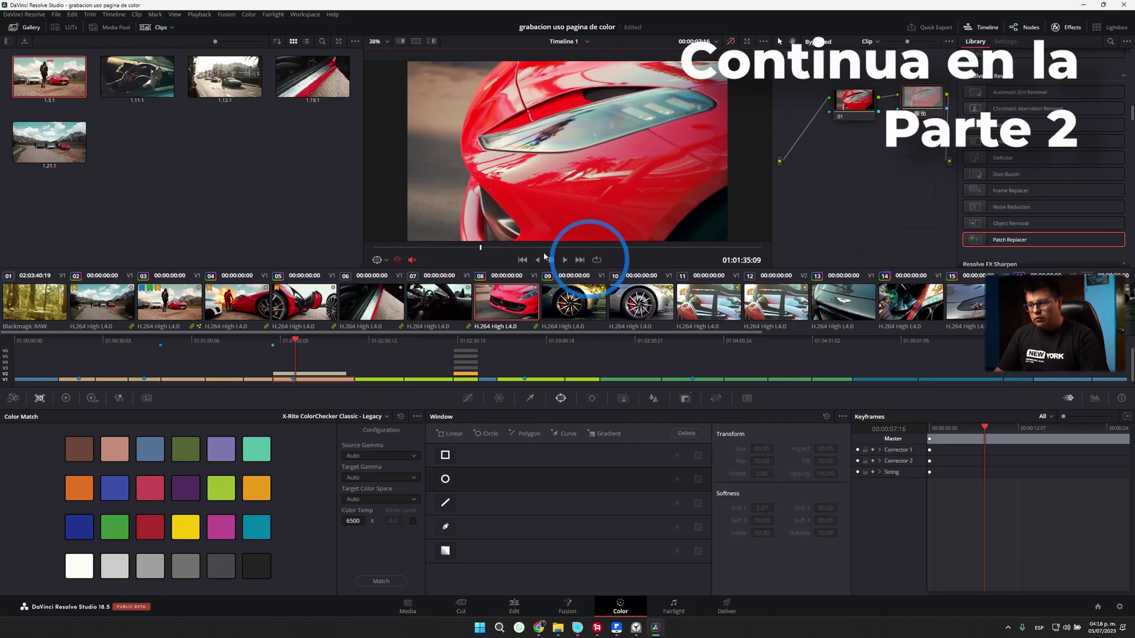
Jump forward to clip 09 and back two clips, and play the timeline in reverse, stopping within clip 06.
{"action": "left_click", "coordinate": [580, 261]}
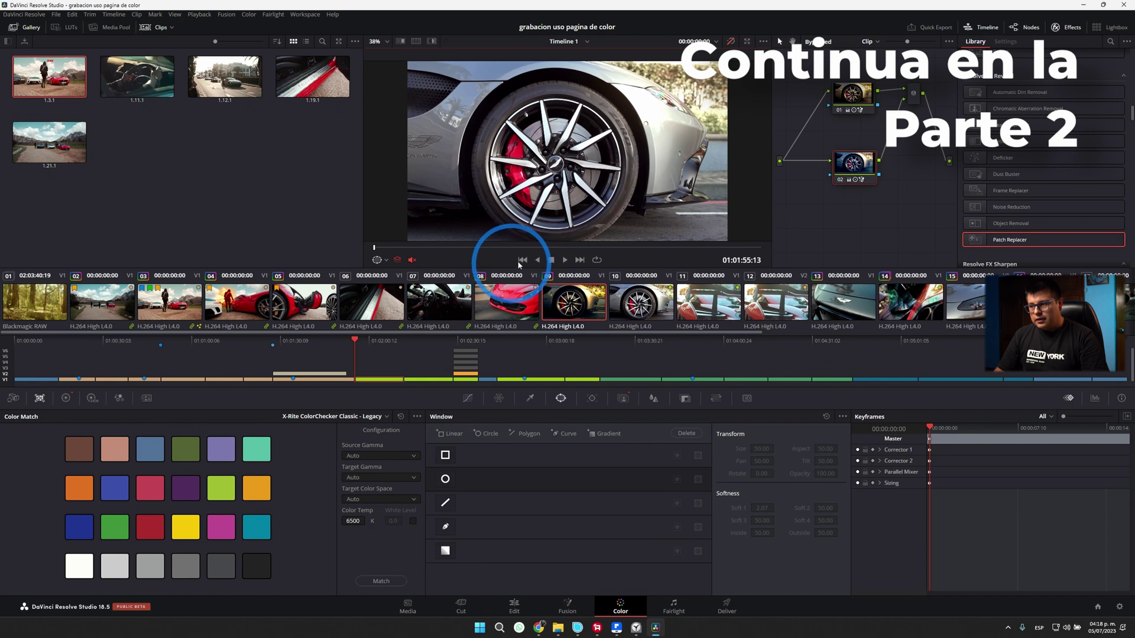
{"action": "left_click", "coordinate": [522, 261]}
{"action": "left_click", "coordinate": [522, 261]}
{"action": "left_click", "coordinate": [538, 261]}
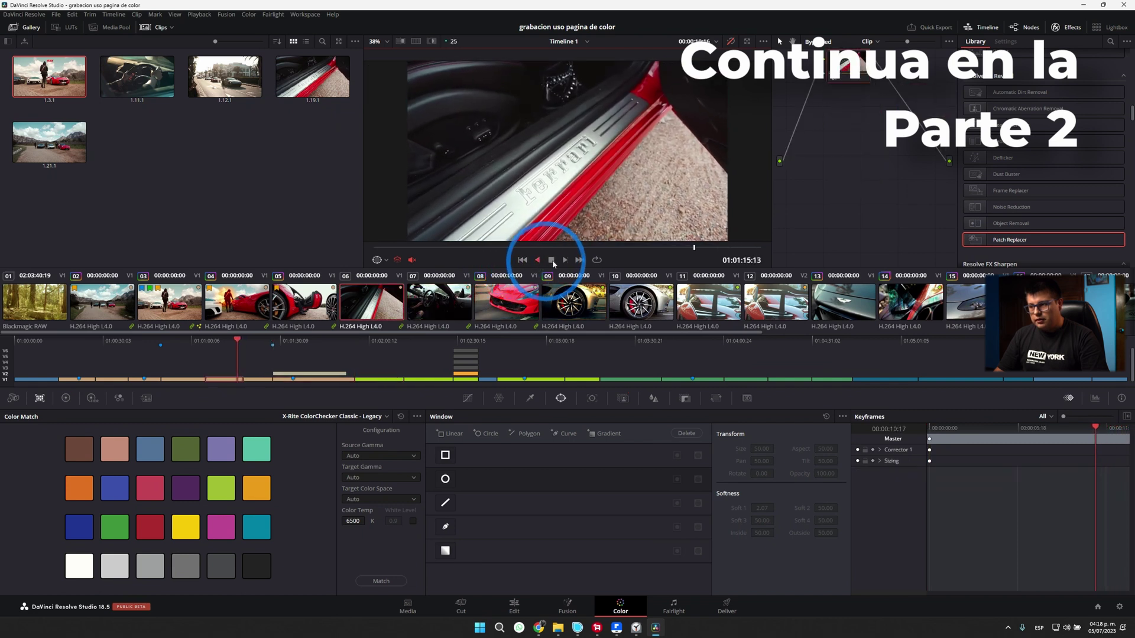
{"action": "left_click", "coordinate": [553, 263]}
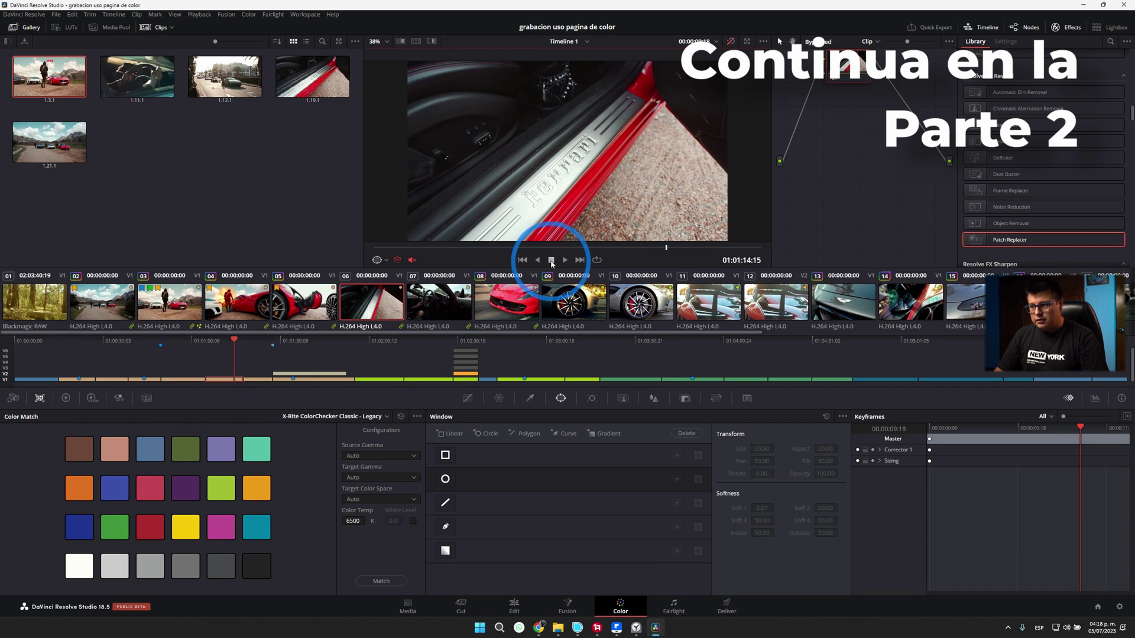